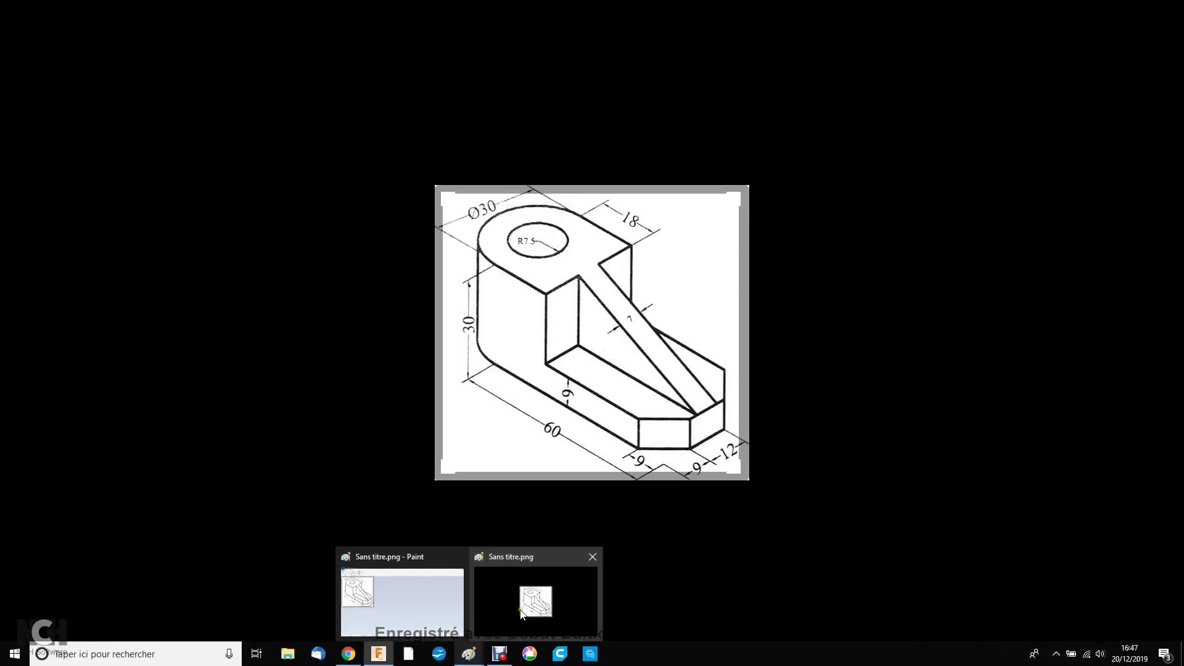
Step: Review the reference drawing, then sketch a 60 × 30 mm centre rectangle on the top plane's origin
left_click(519, 609)
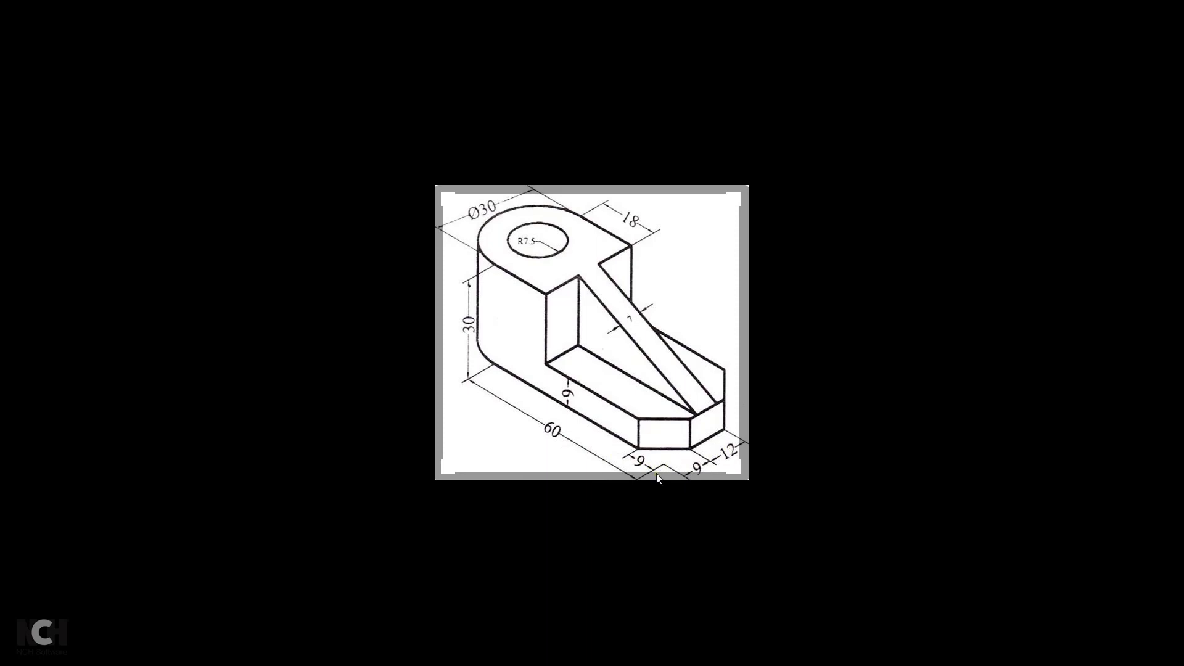
key("alt+Tab")
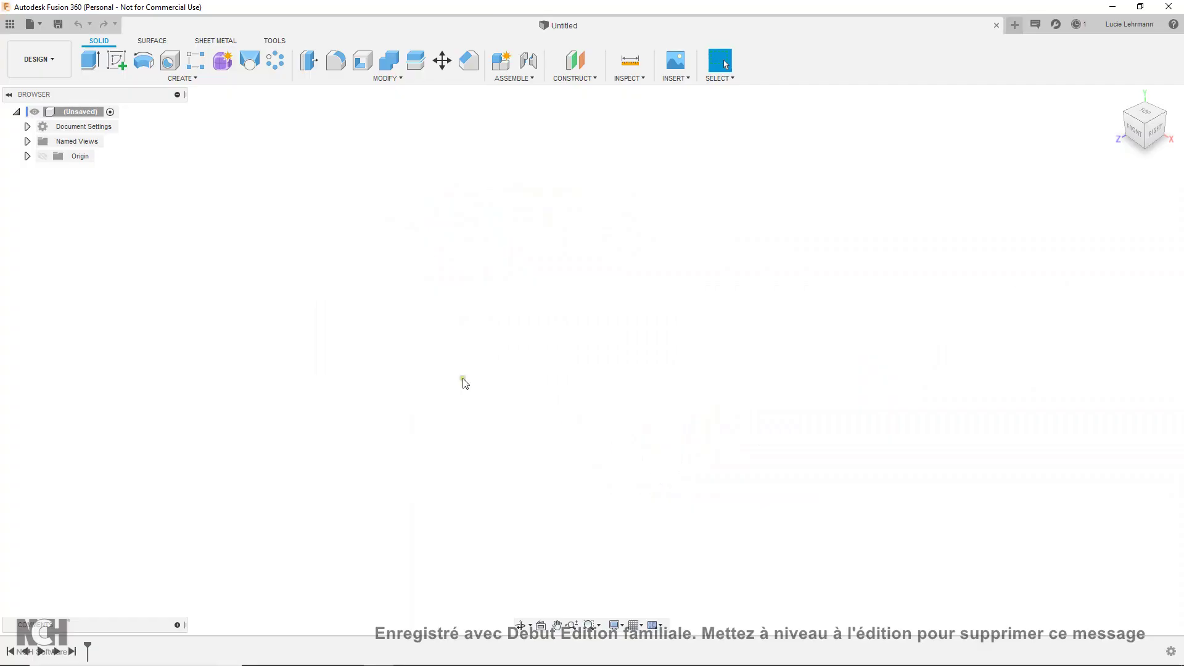
left_click(116, 59)
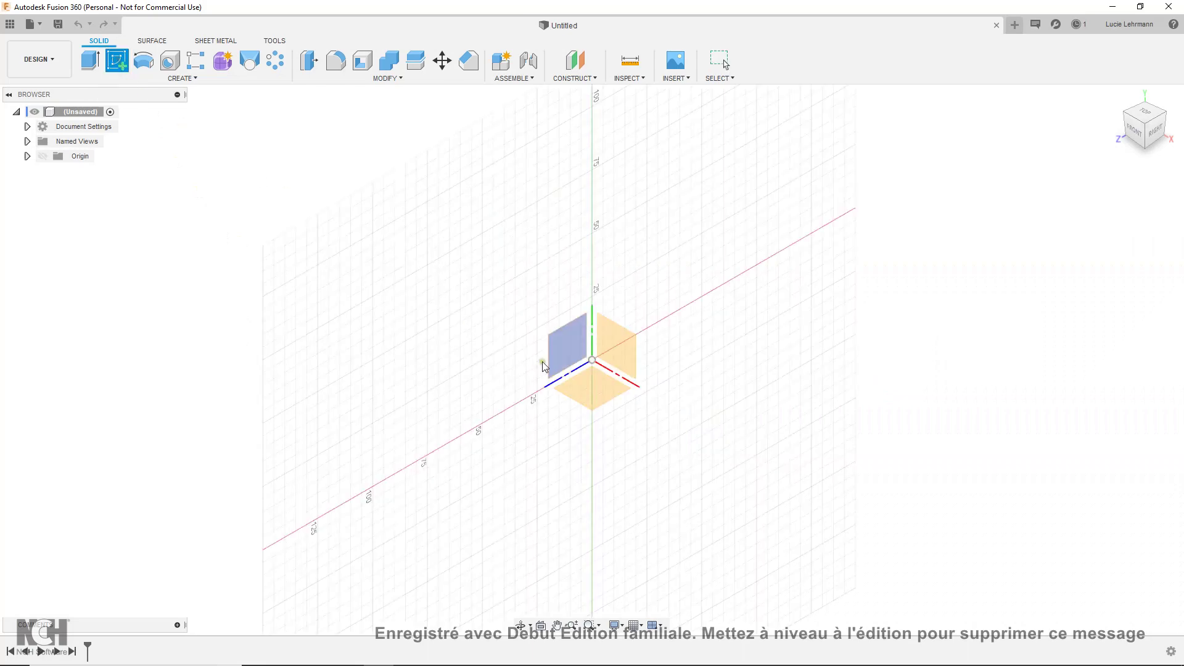
left_click(603, 395)
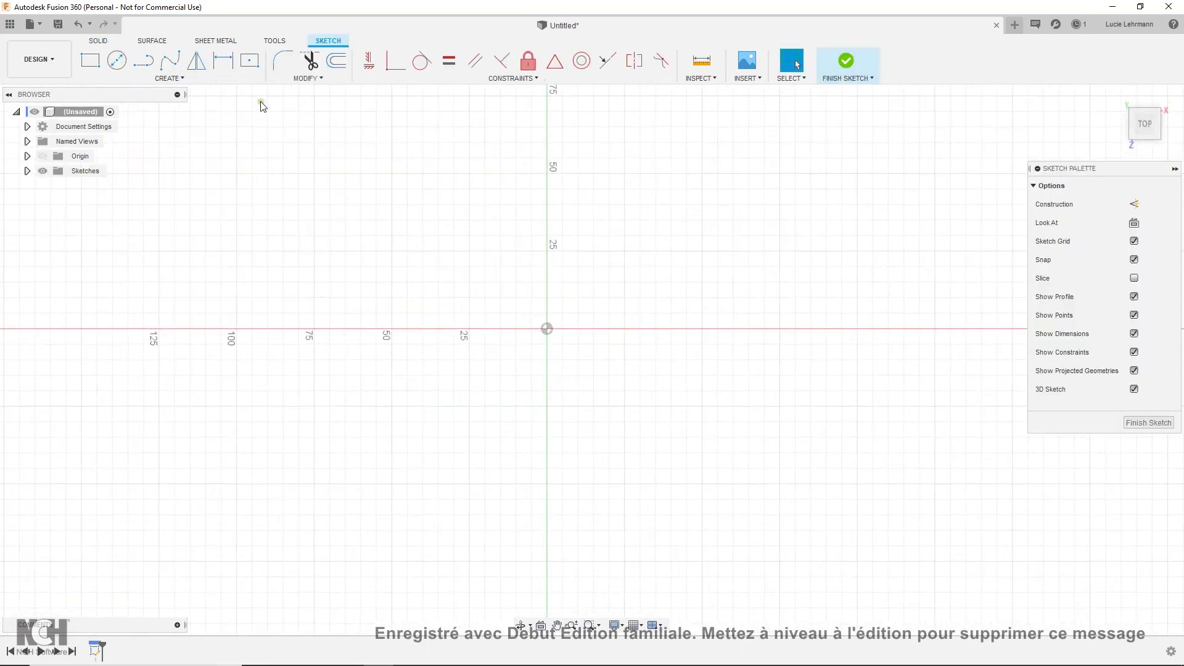
left_click(247, 64)
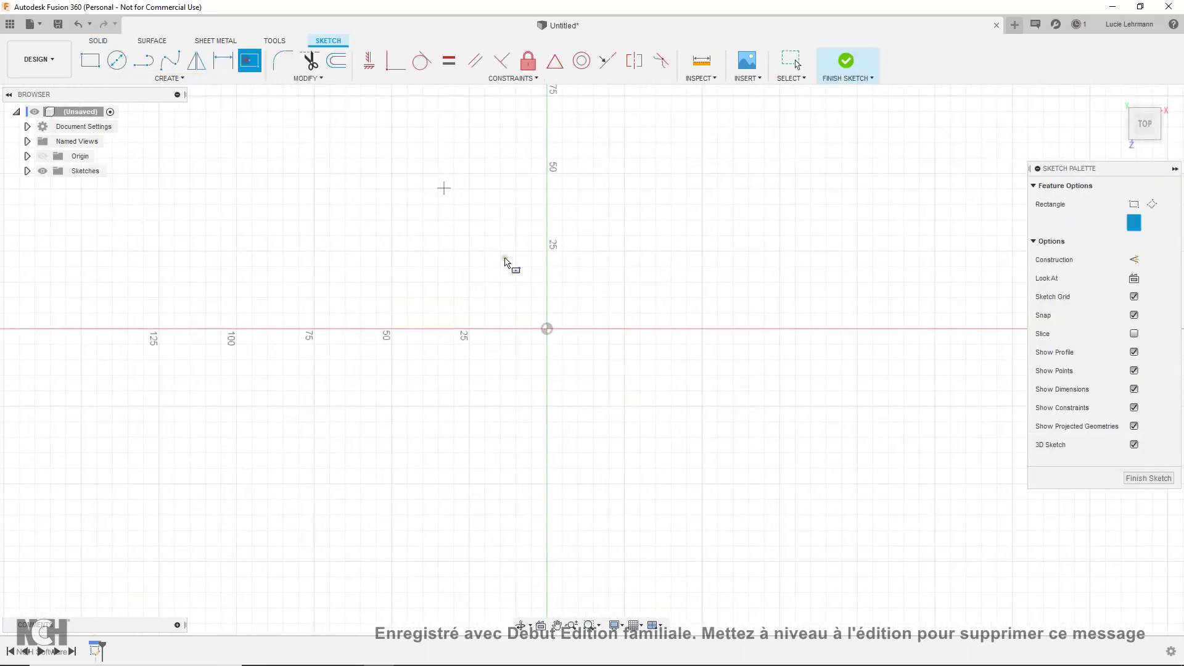
left_click(547, 328)
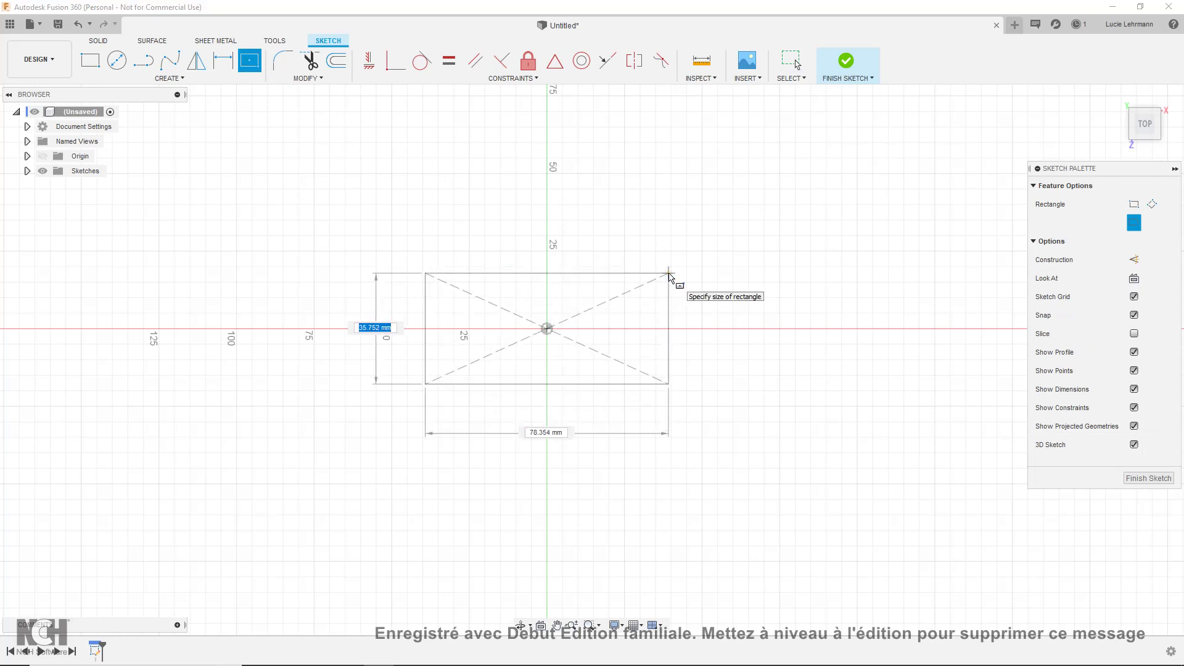
type("9")
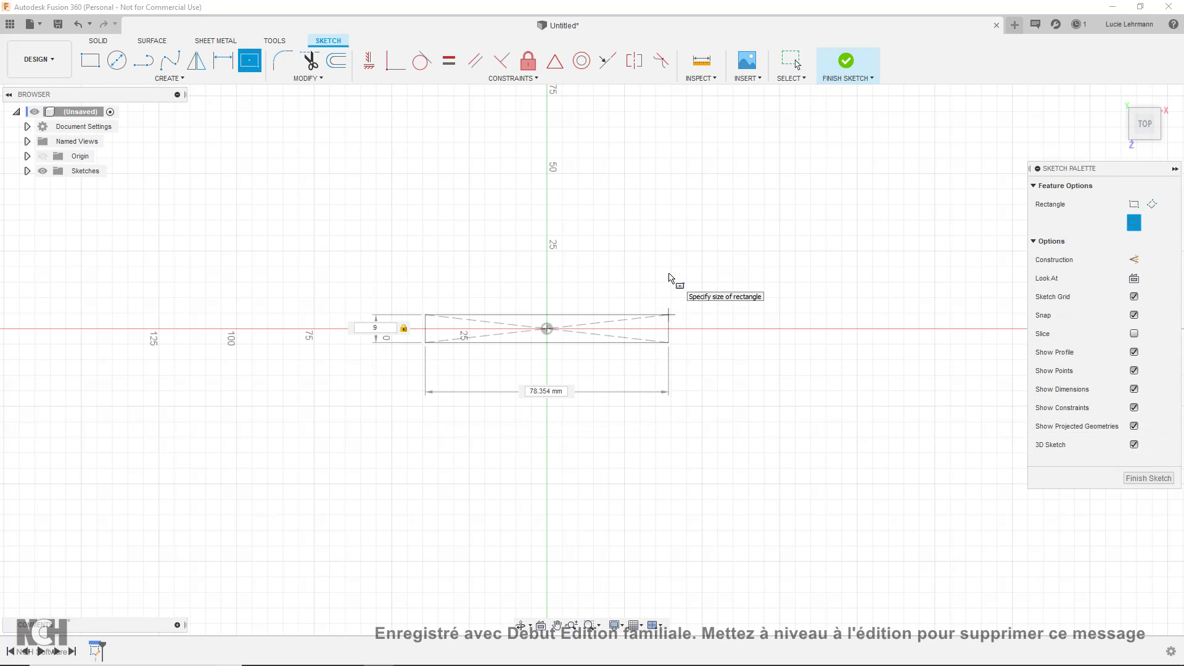
type("+12+9")
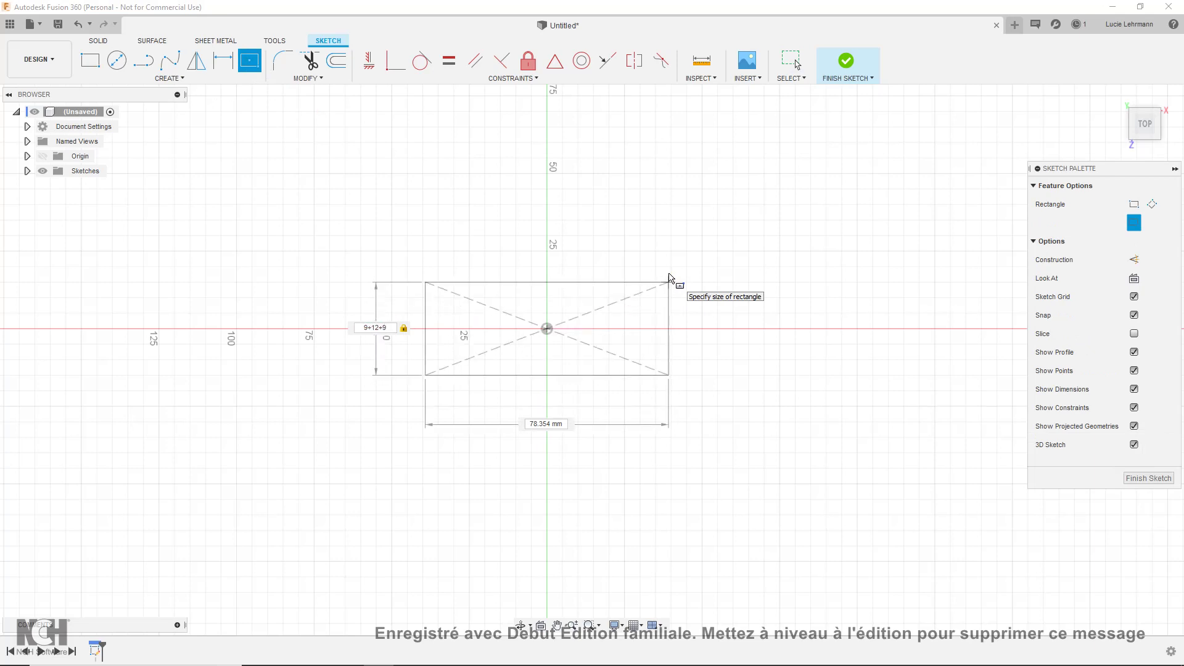
key("Tab")
type("60")
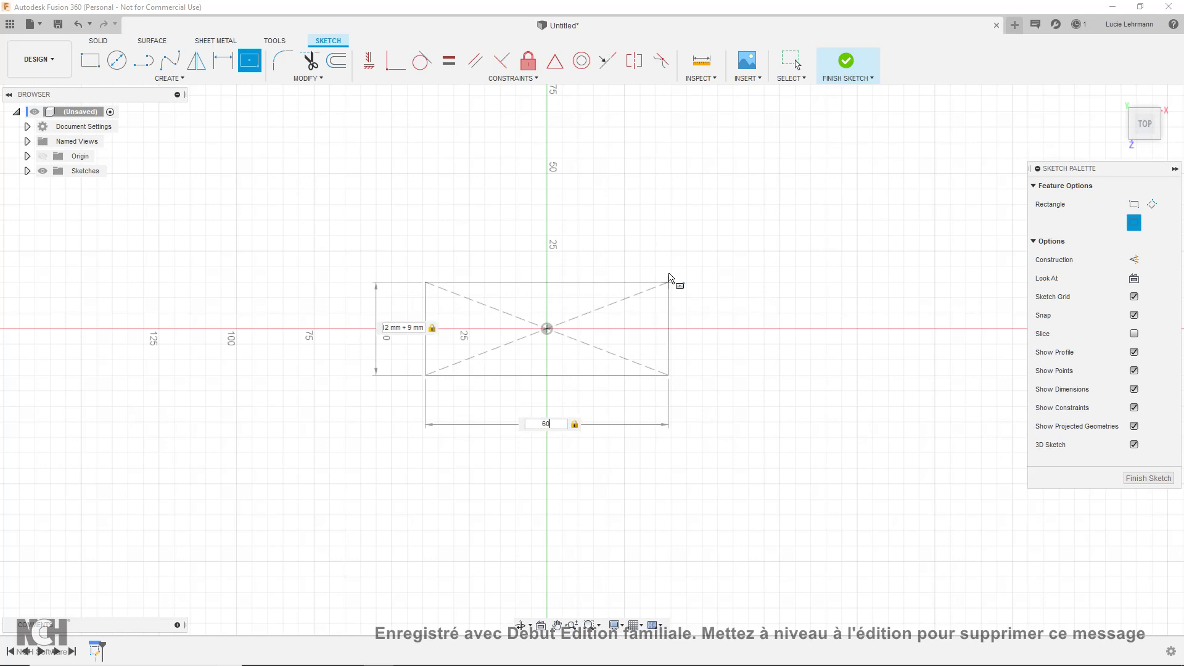
key("Tab")
key("Return")
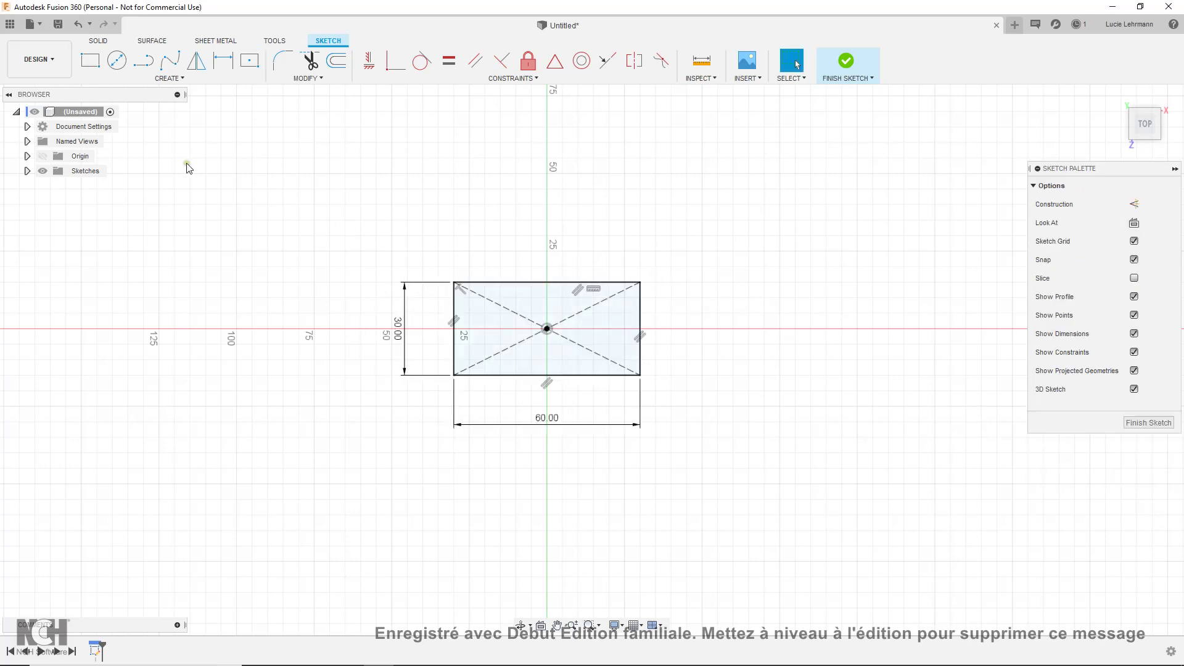
Step: Pick a circle tool from the sketch shapes list and go to the reference drawing in the browser
left_click(117, 62)
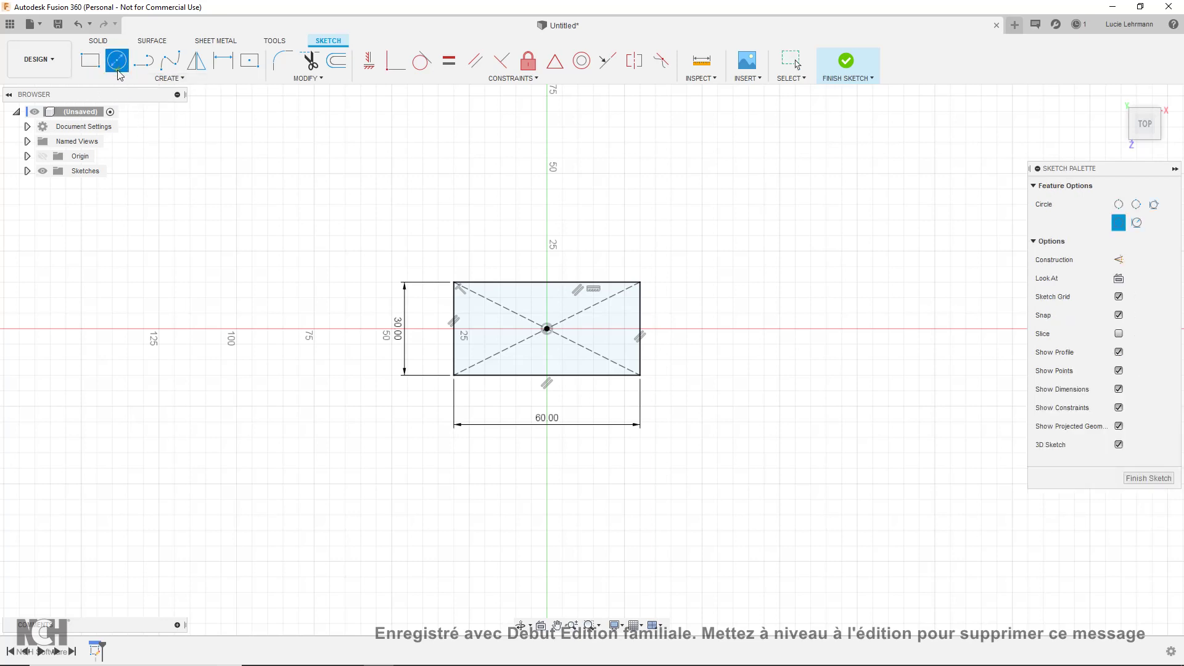
left_click(120, 79)
mouse_move(130, 120)
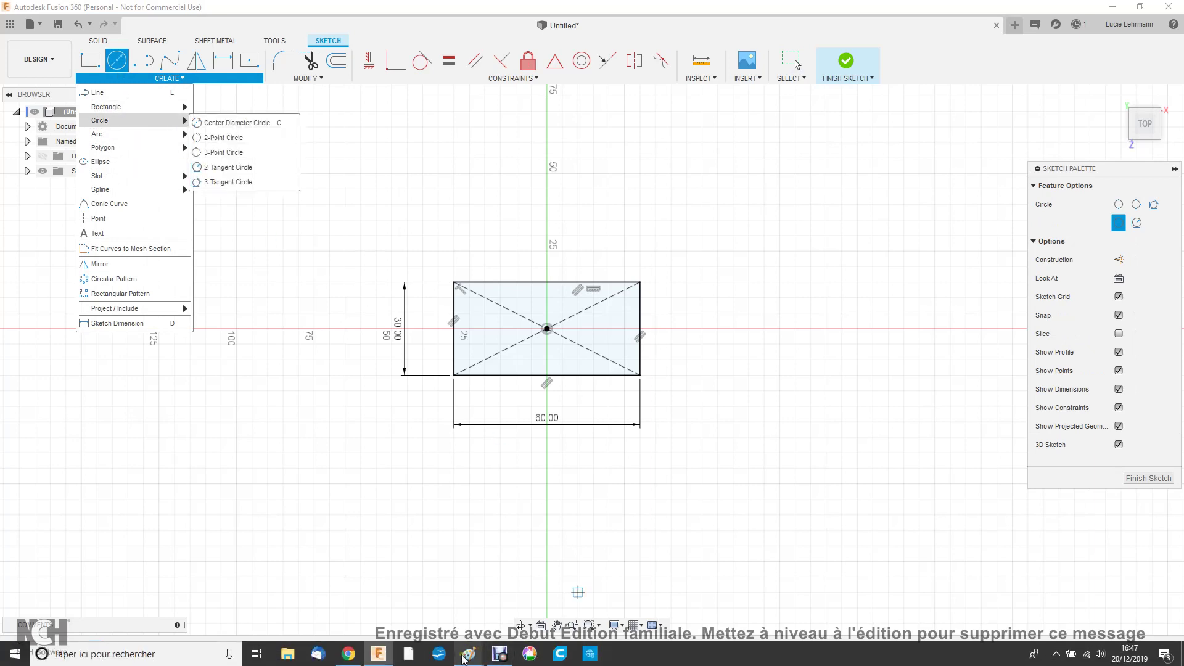
left_click(360, 658)
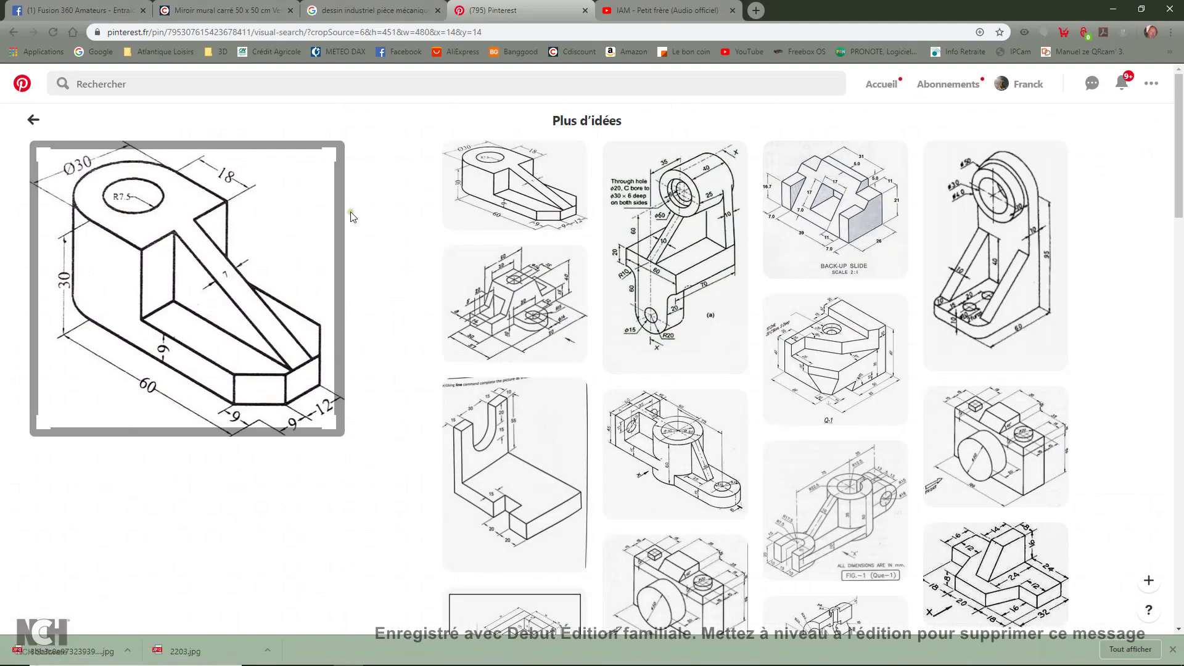
Step: Switch Chrome to the tab playing the IAM song, then return to the Fusion 360 sketch
left_click(629, 3)
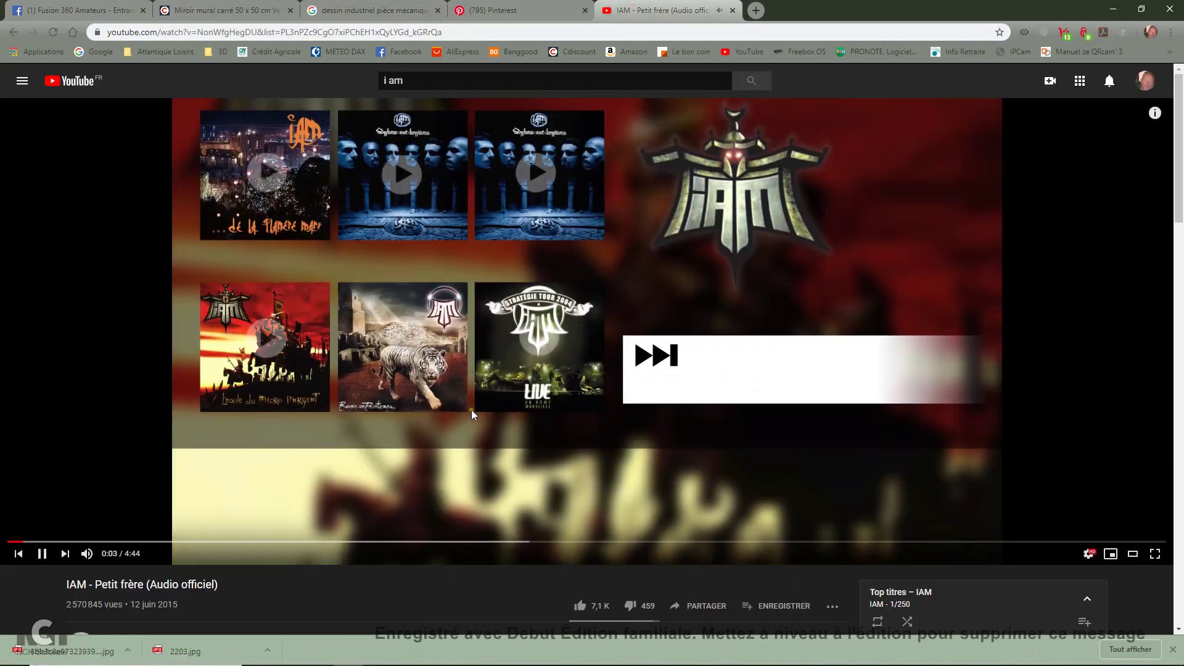
left_click(380, 655)
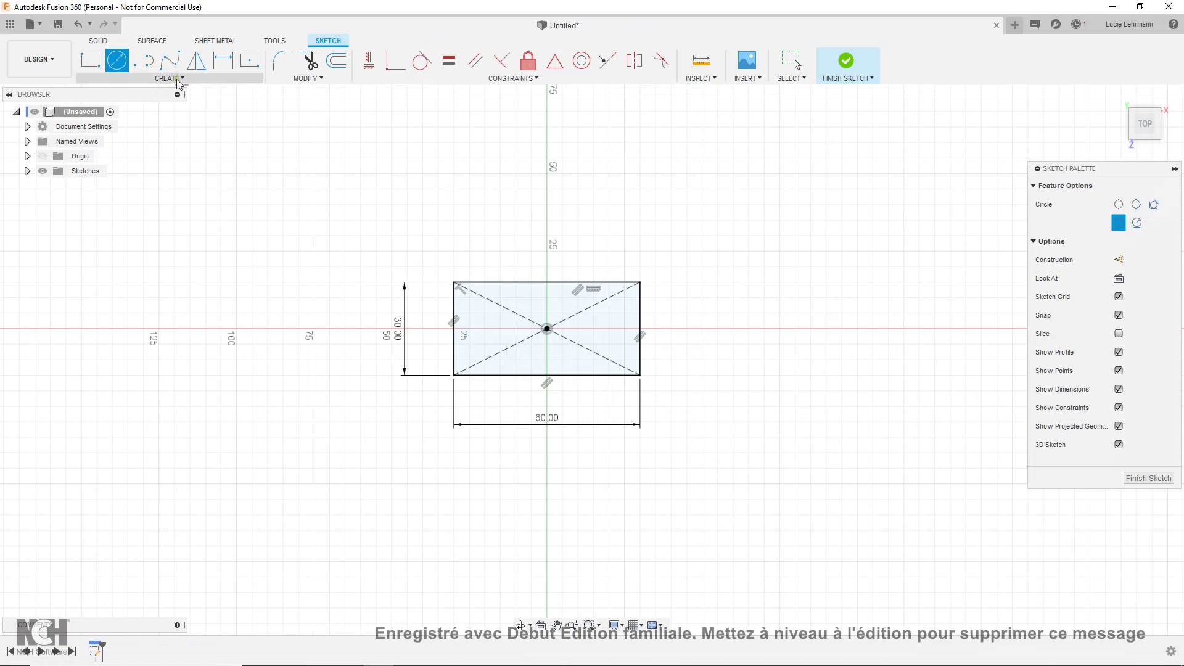
Step: Draw a 3-point circle touching the rectangle's left, top and bottom edges, dimensioned Ø30 mm
left_click(177, 79)
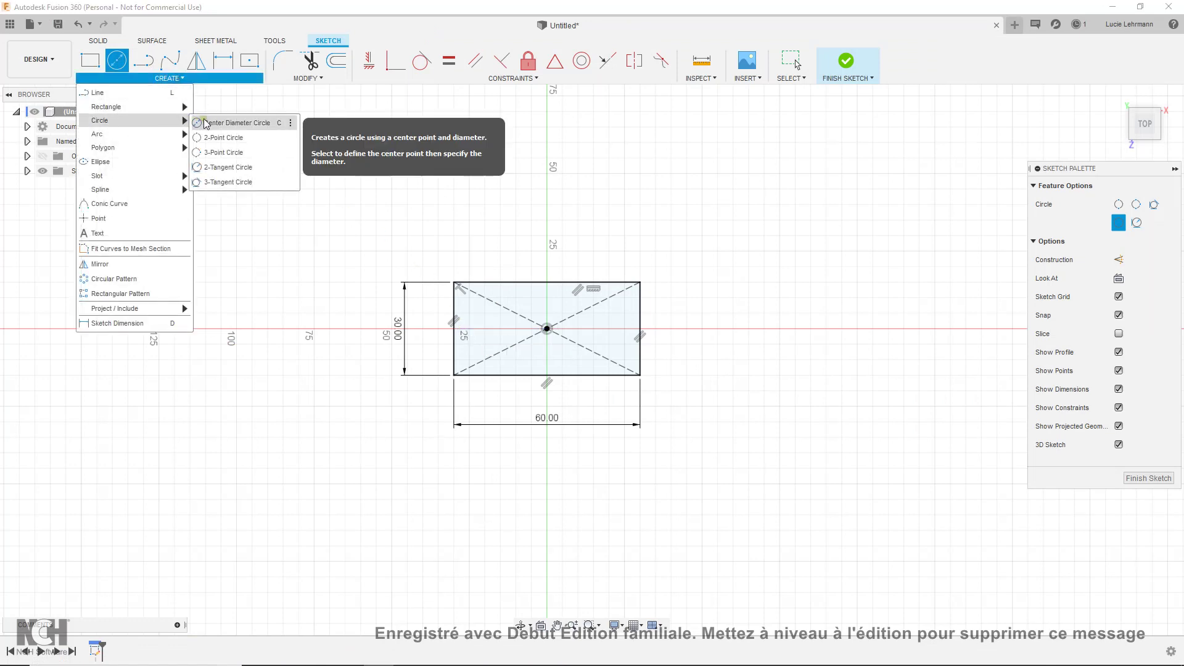
left_click(237, 152)
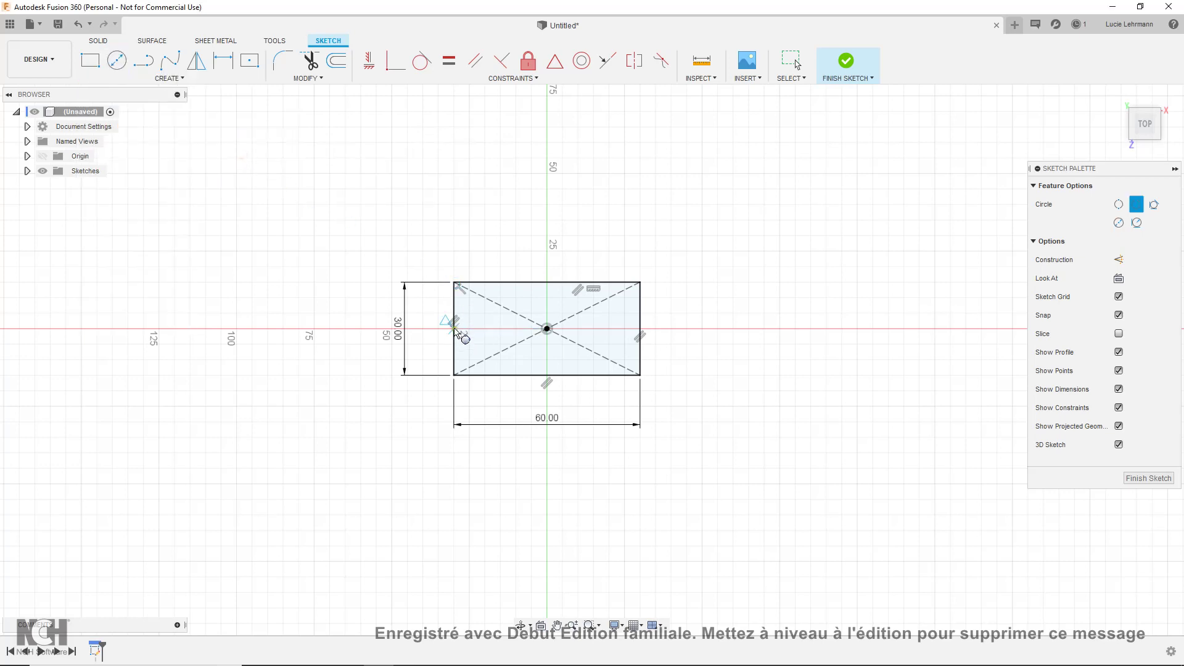
left_click(453, 328)
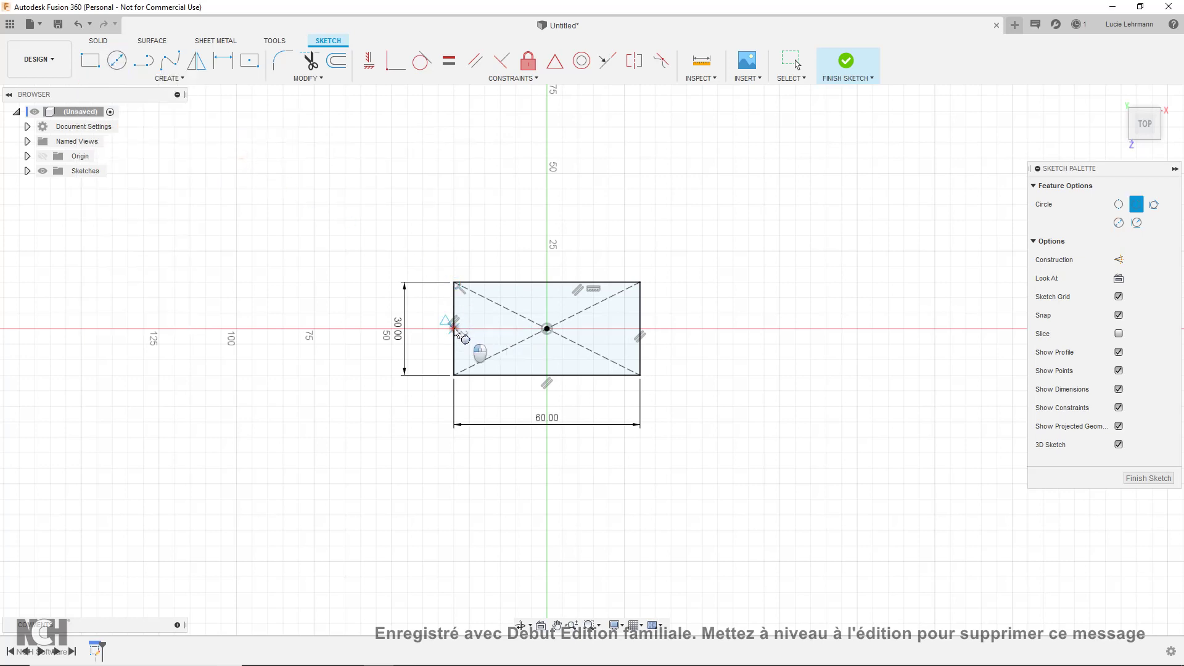
left_click(500, 282)
left_click(501, 374)
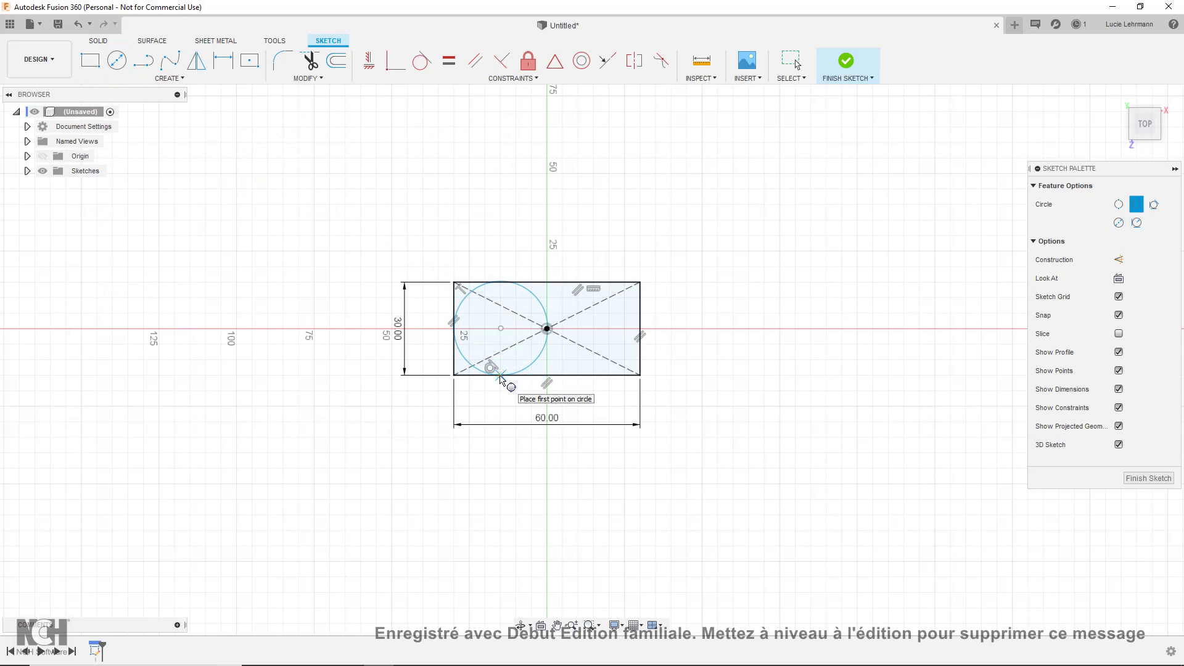
key("d")
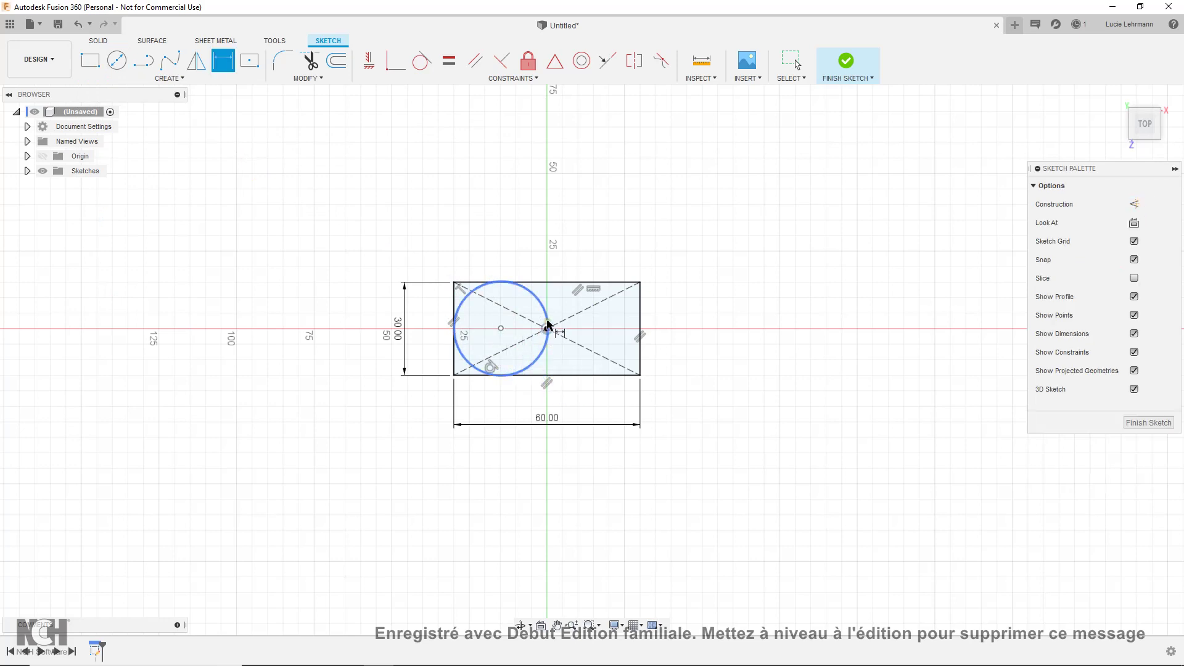
left_click(543, 312)
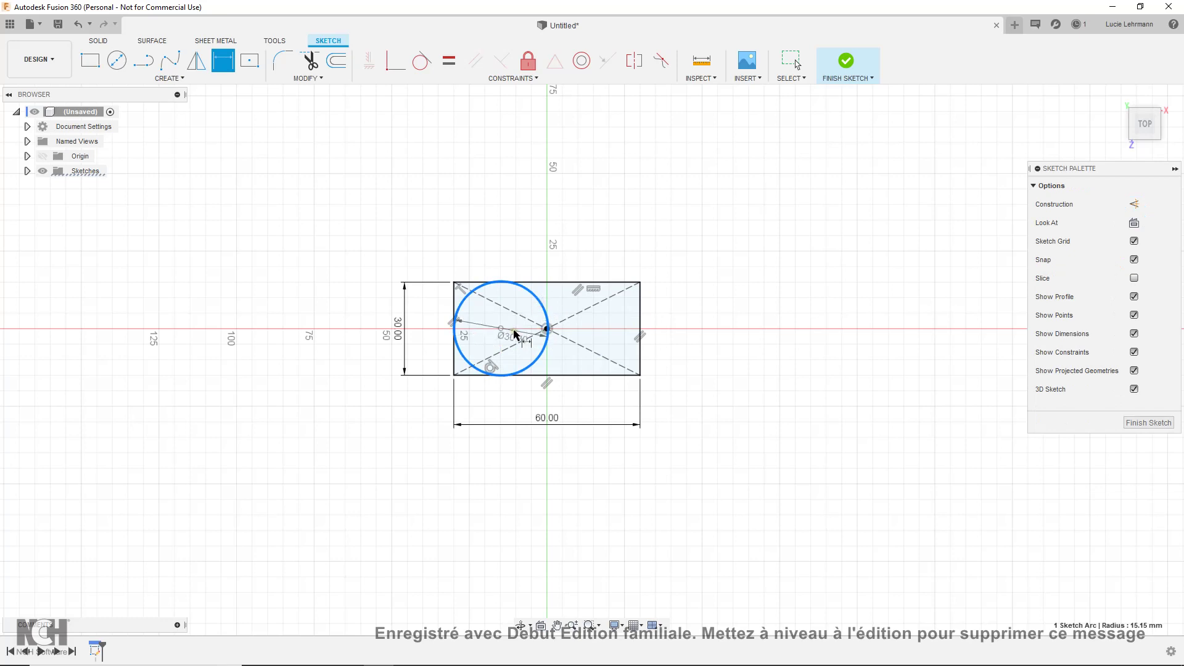
left_click(516, 327)
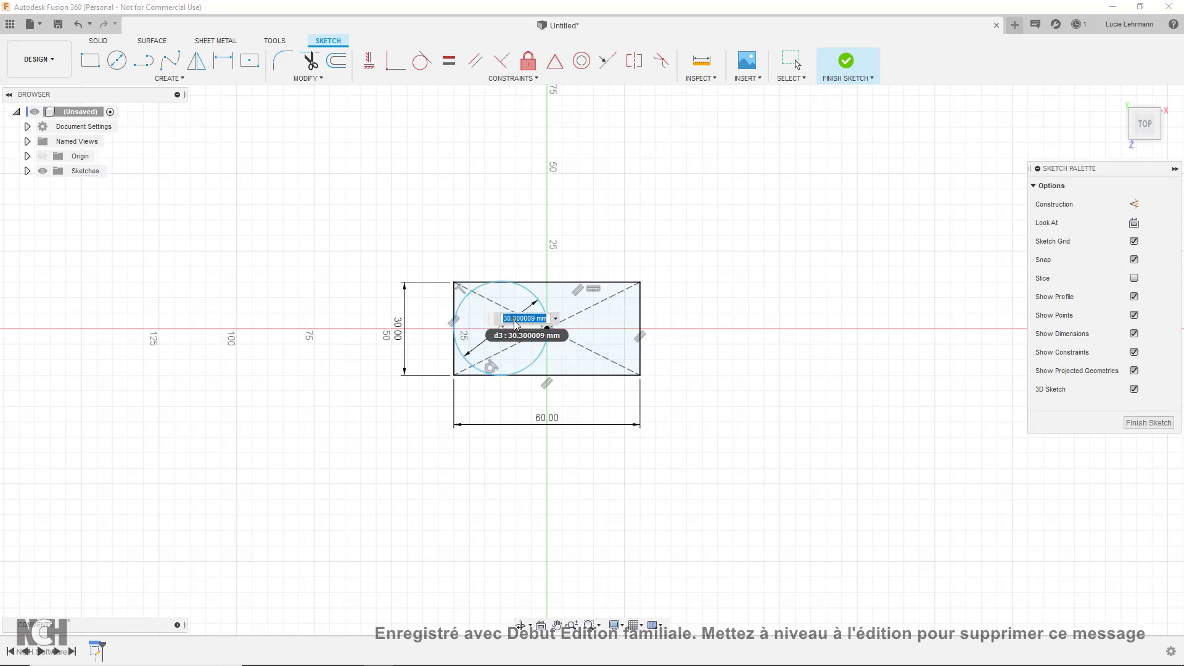
type("30")
key("Return")
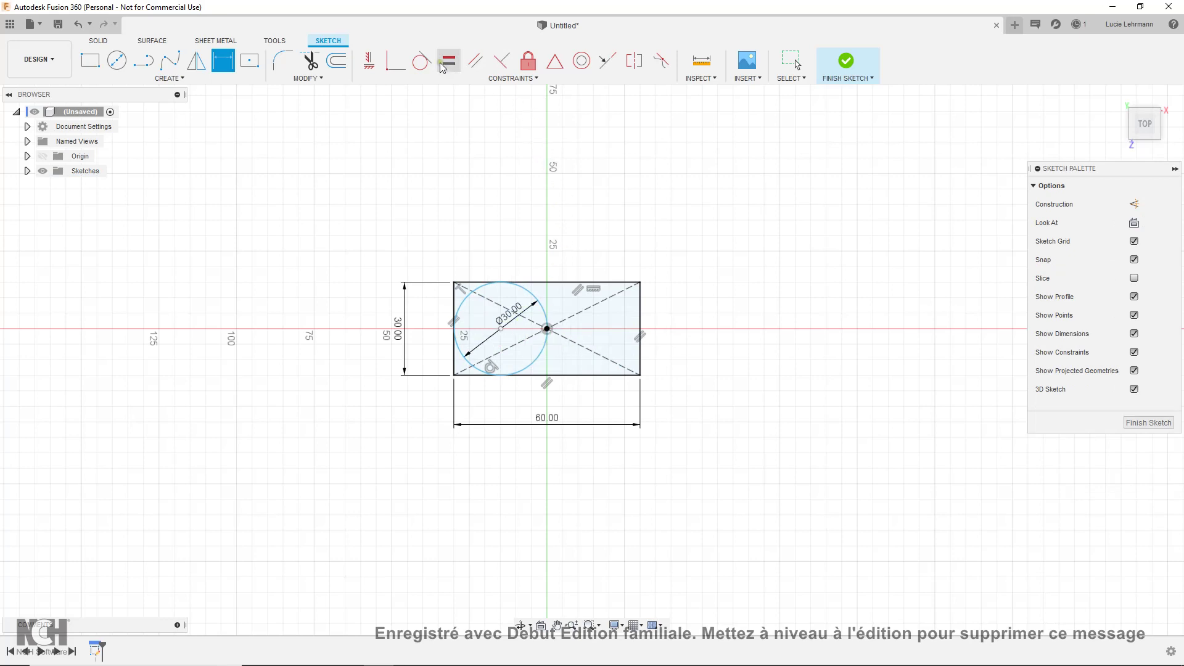
Step: Constrain the circle tangent to the rectangle's top and left edges
left_click(422, 59)
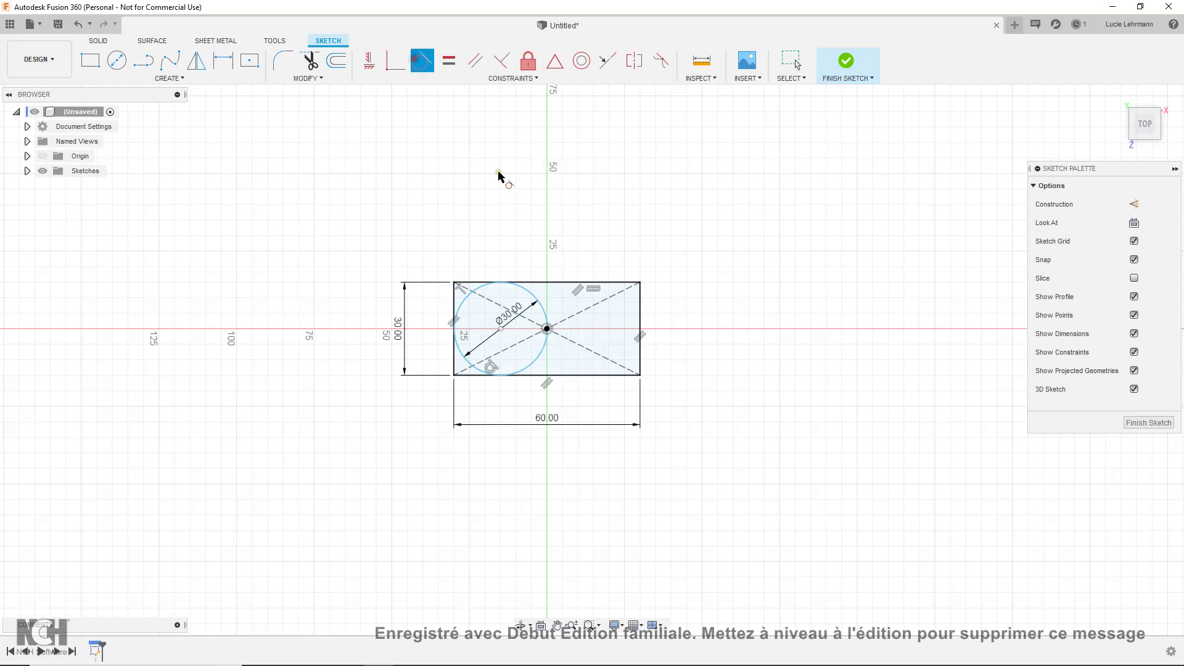
left_click(532, 297)
left_click(510, 289)
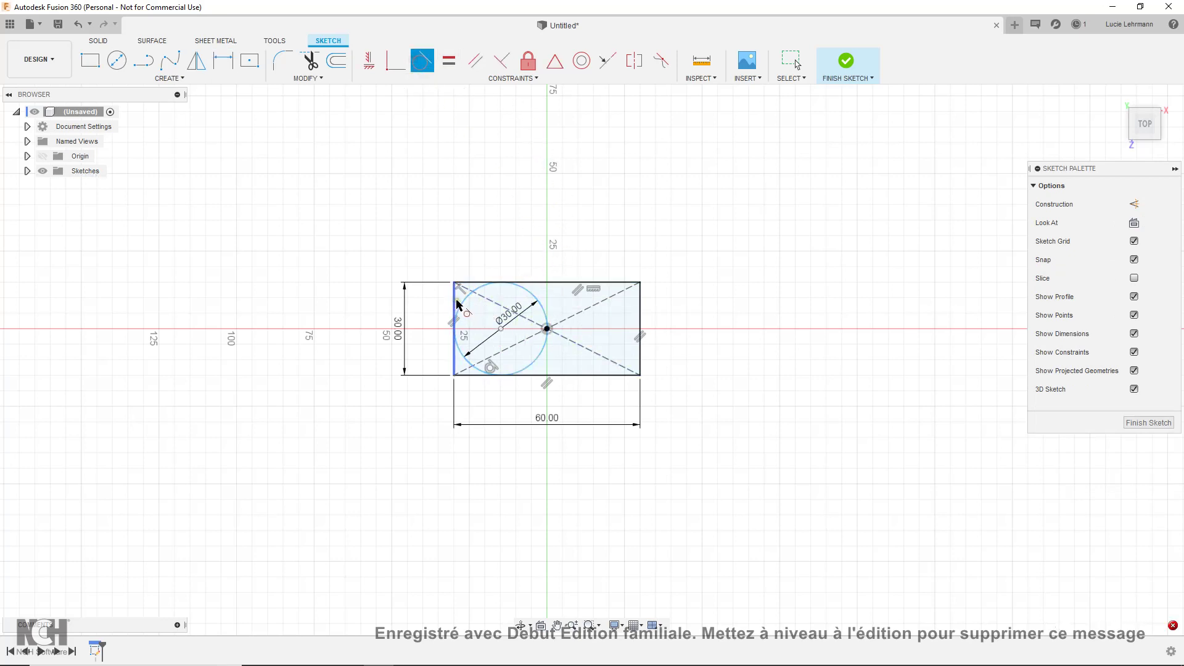
left_click(456, 305)
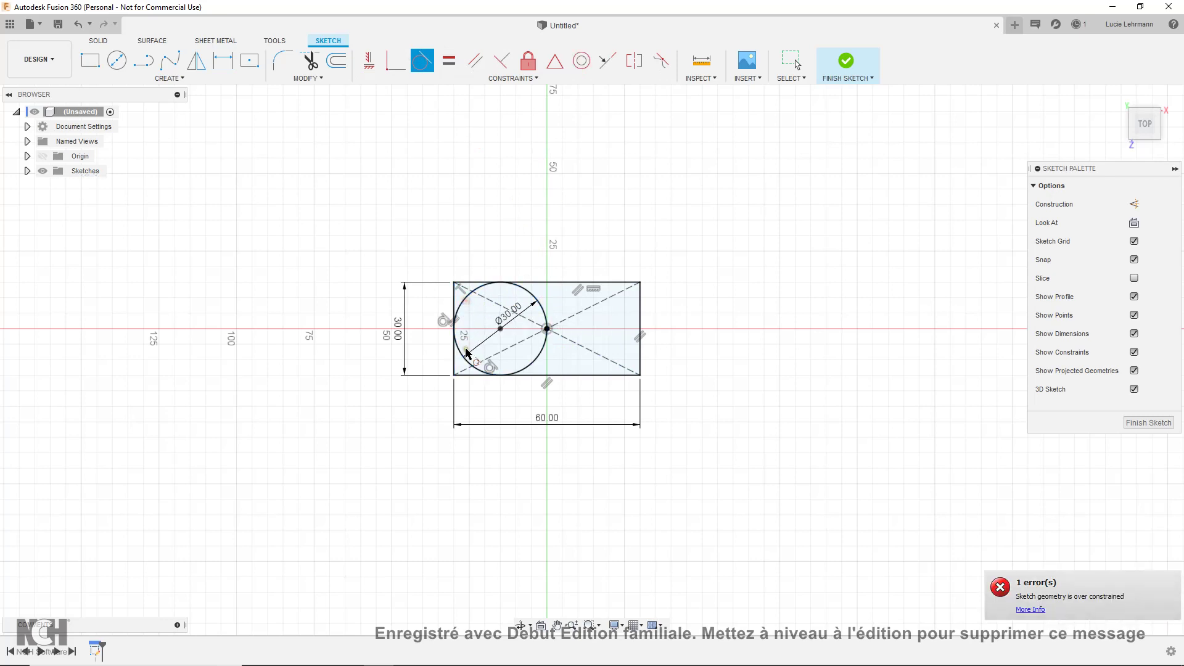
left_click(523, 288)
left_click(524, 283)
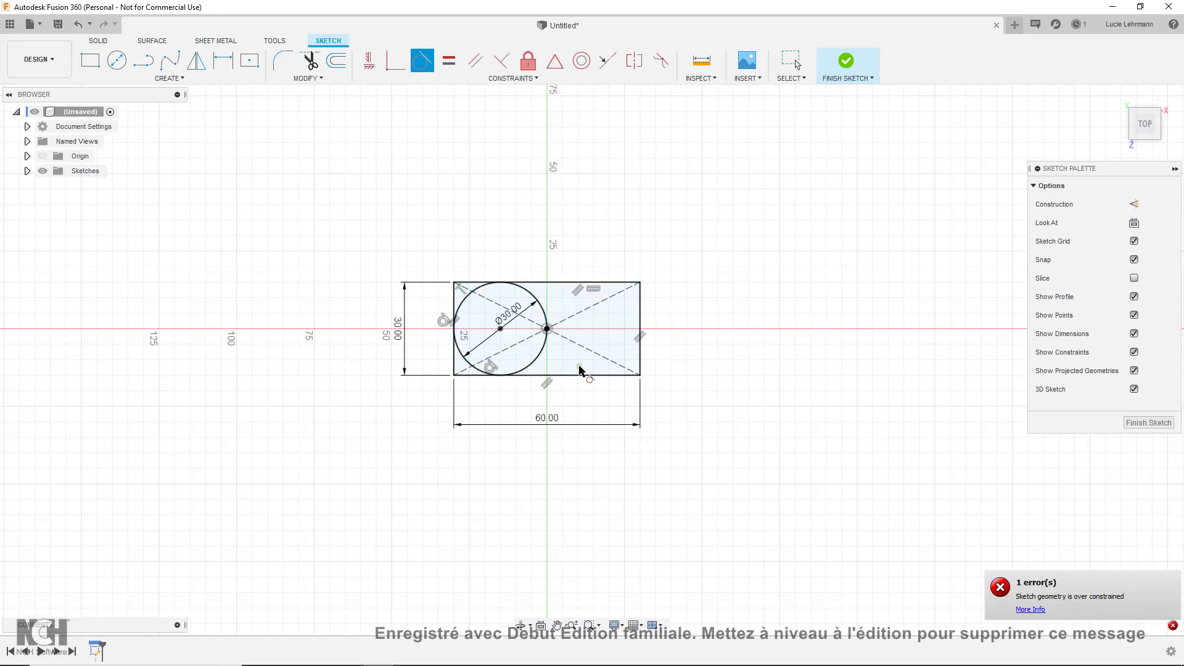
key("Escape")
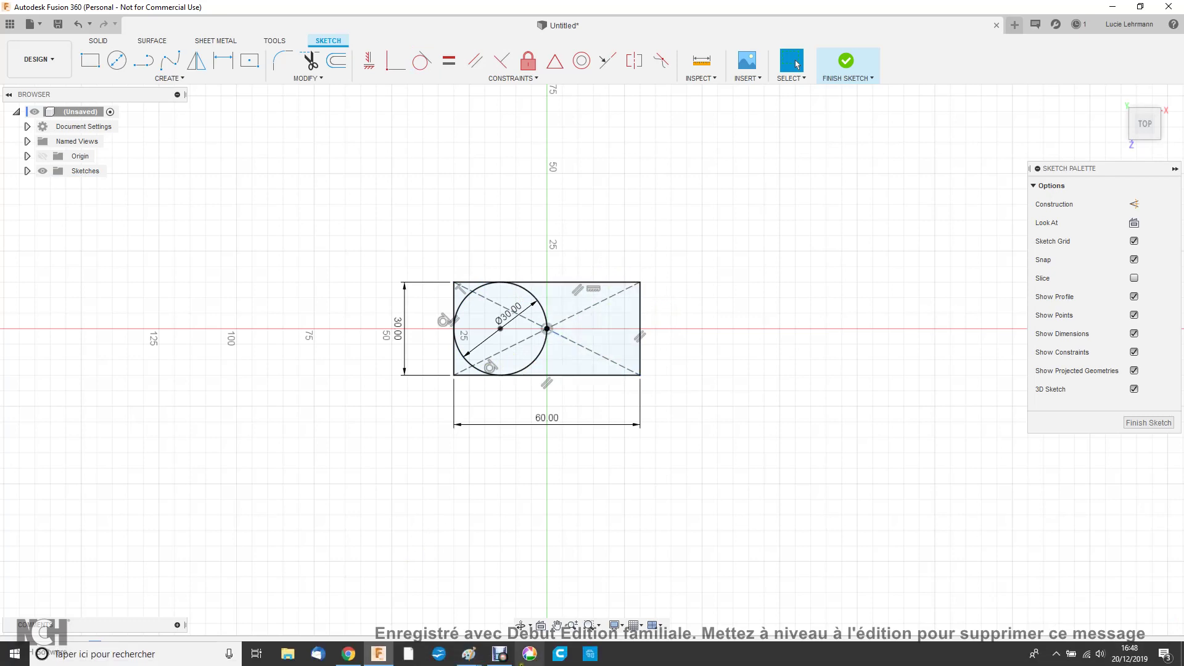
mouse_move(468, 654)
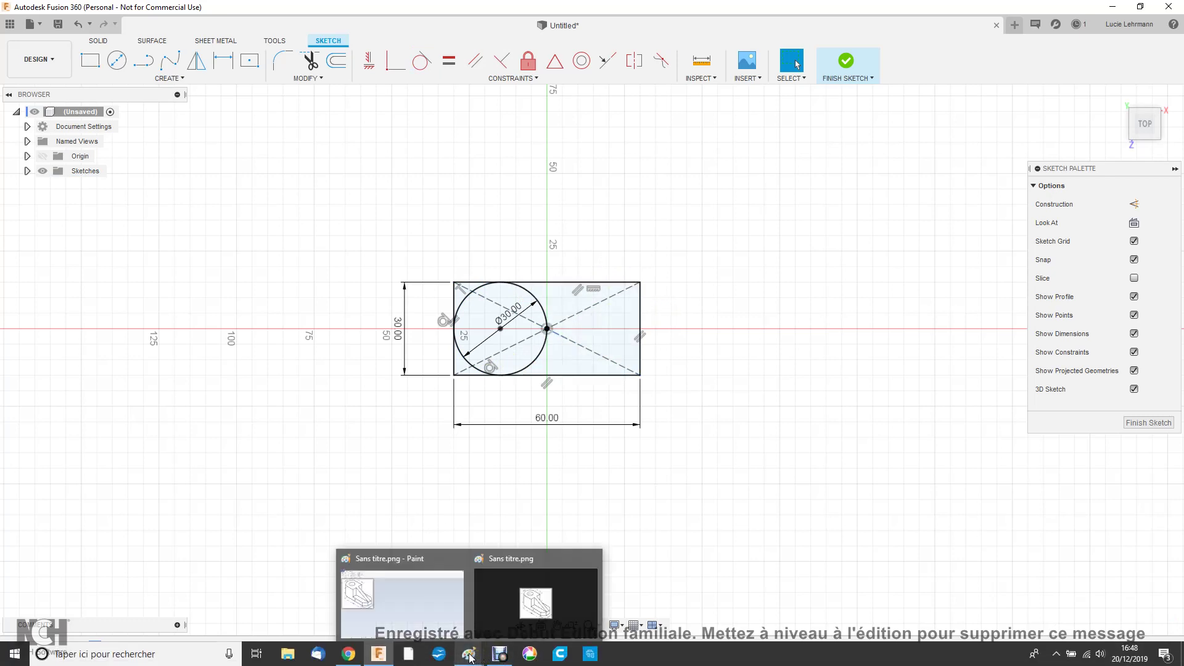
Step: Recheck the Sans titre.png reference drawing full screen in Photos, then return to Fusion 360
left_click(498, 633)
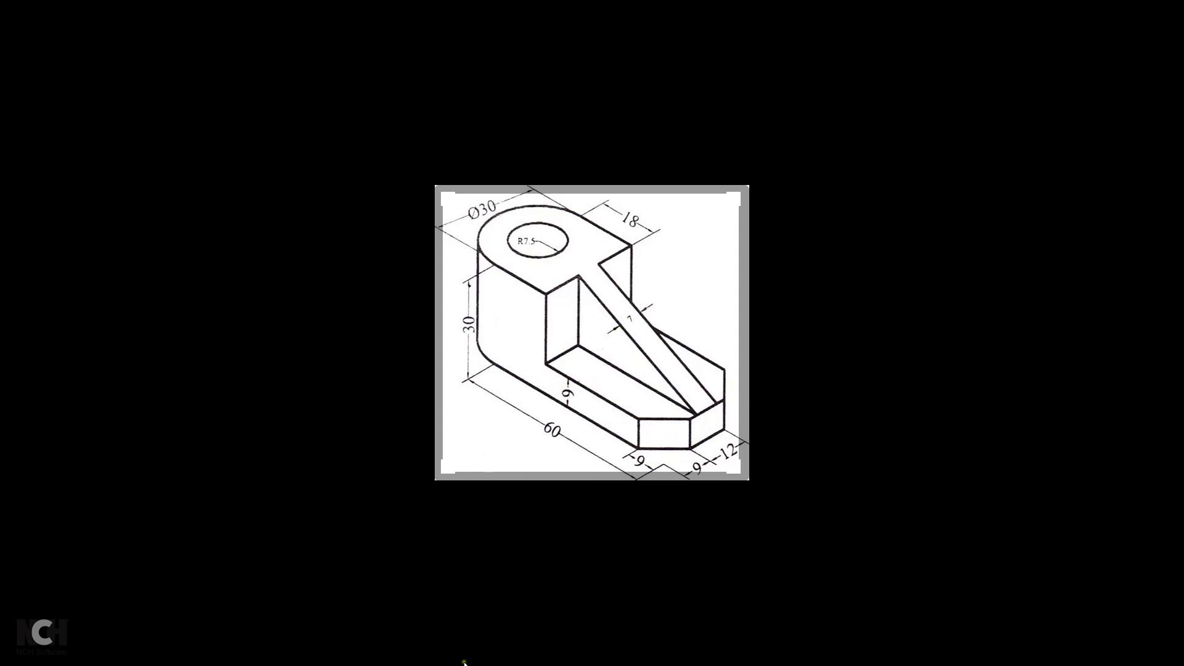
key("alt+Tab")
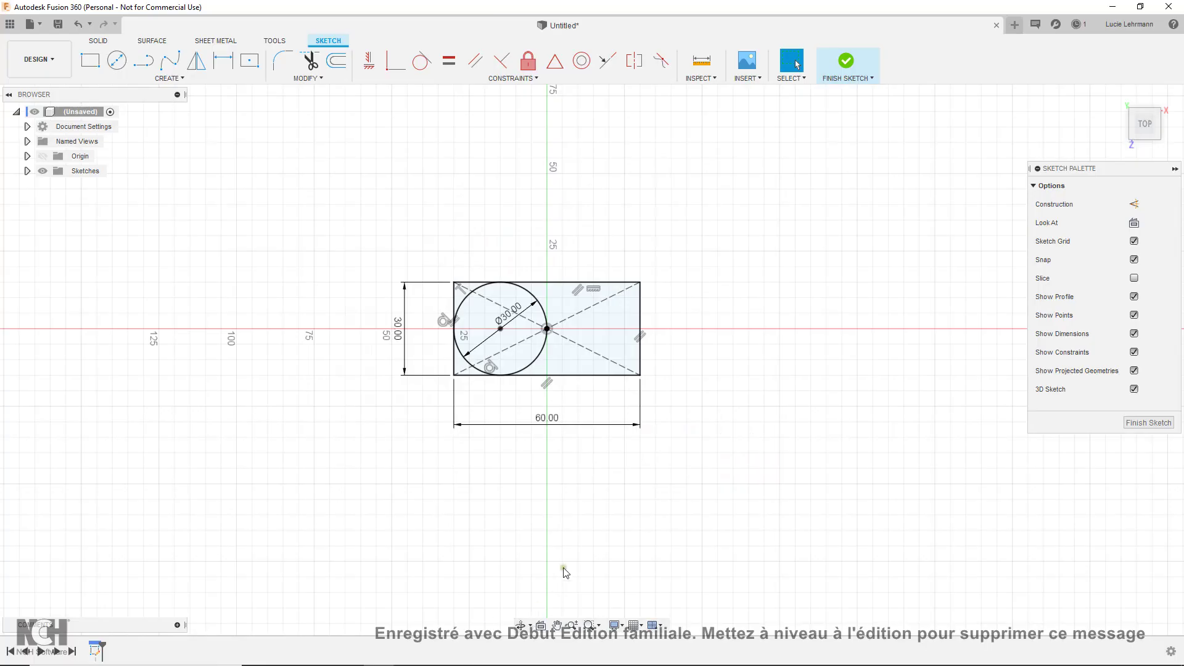
Step: Draw a diagonal line across the bottom-right corner, set 9 mm horizontally from the corner
scroll(570, 536, "up", 2)
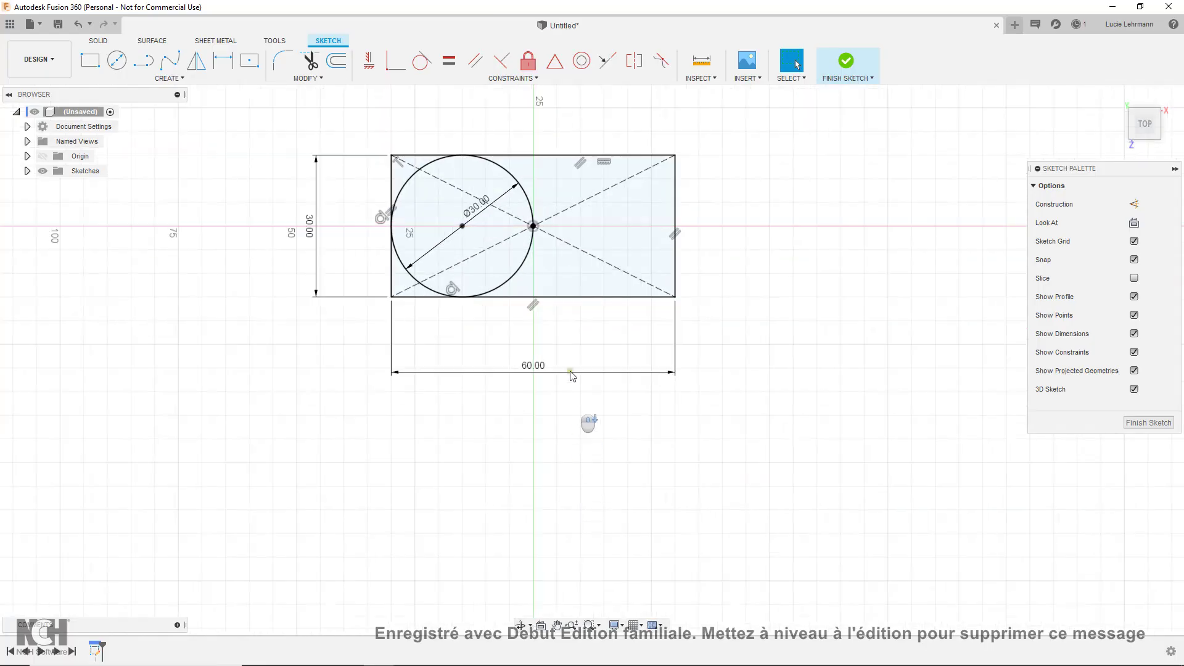
left_click(141, 69)
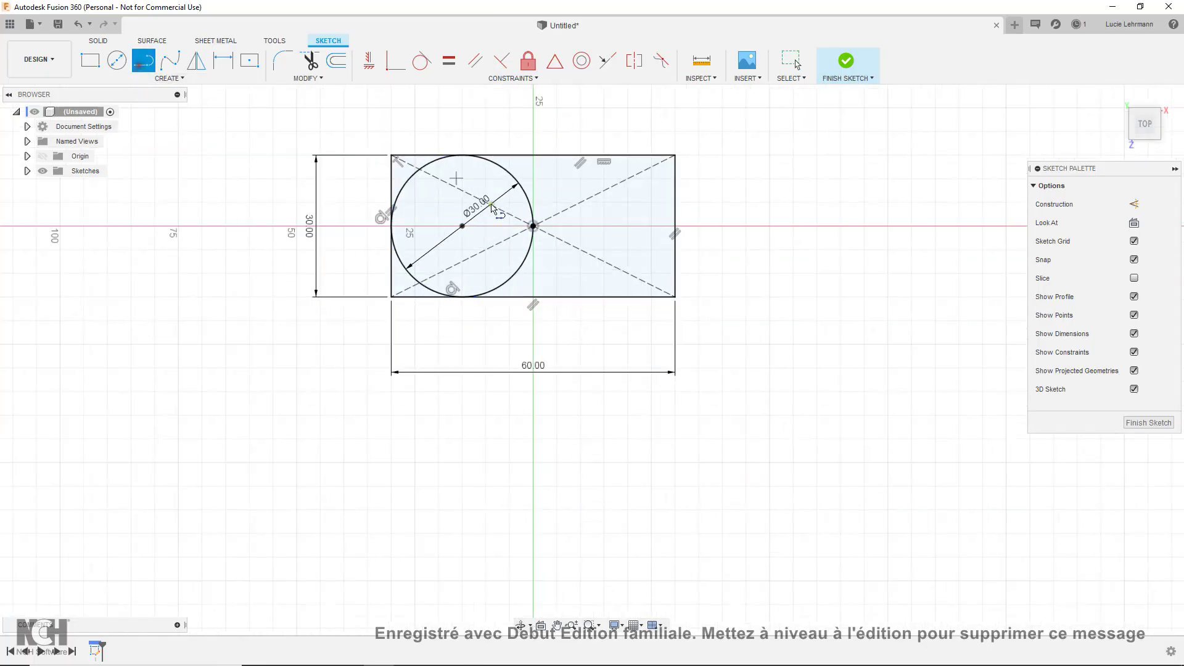
left_click(636, 296)
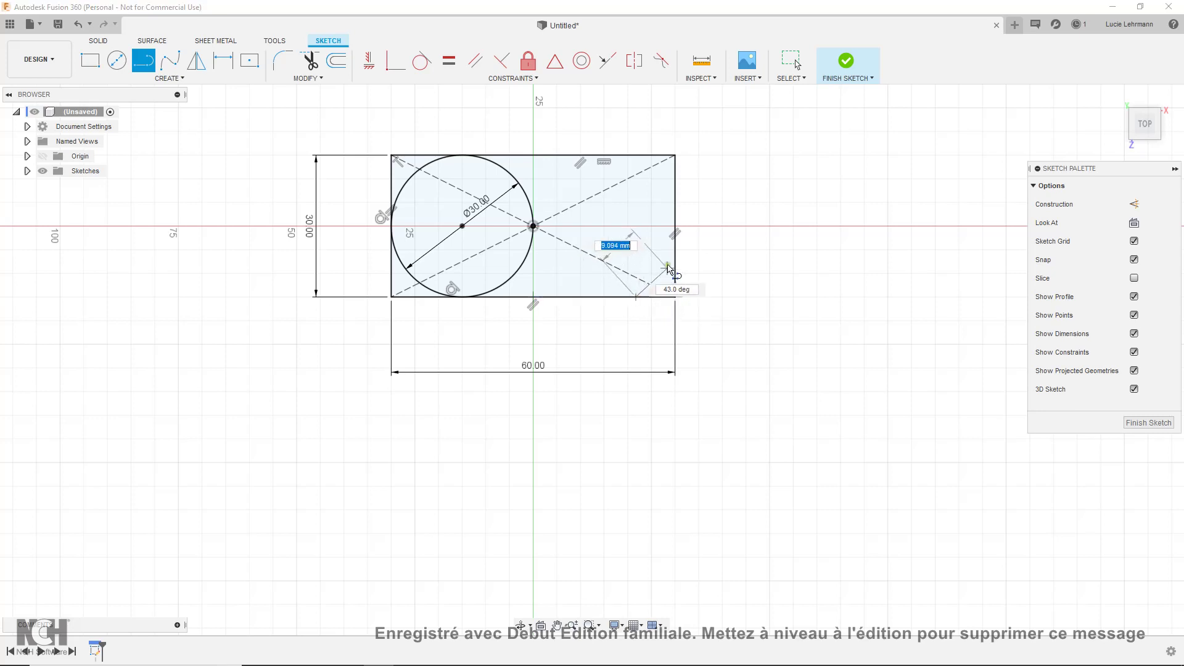
double_click(675, 259)
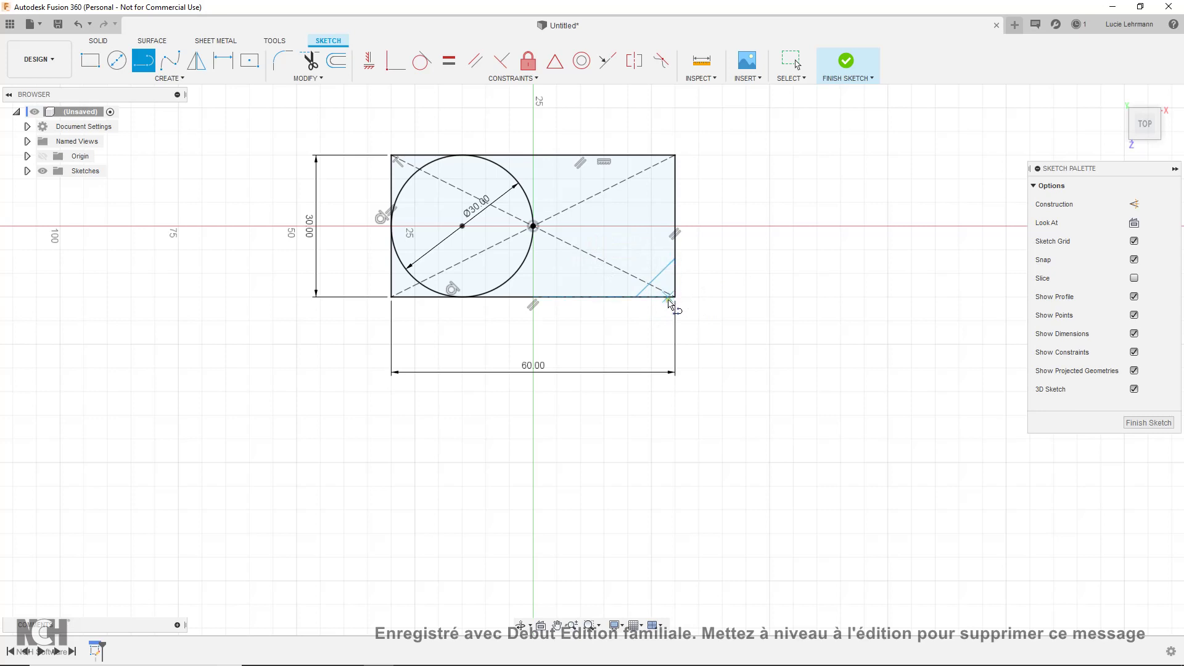
key("d")
left_click(635, 297)
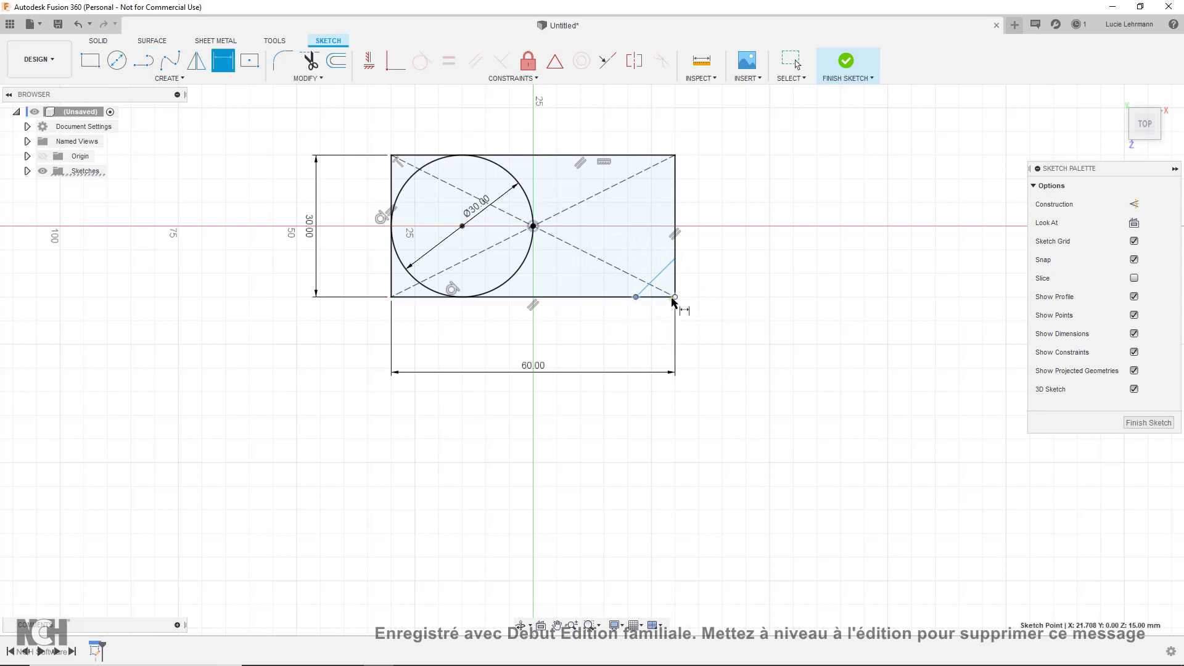
left_click(674, 297)
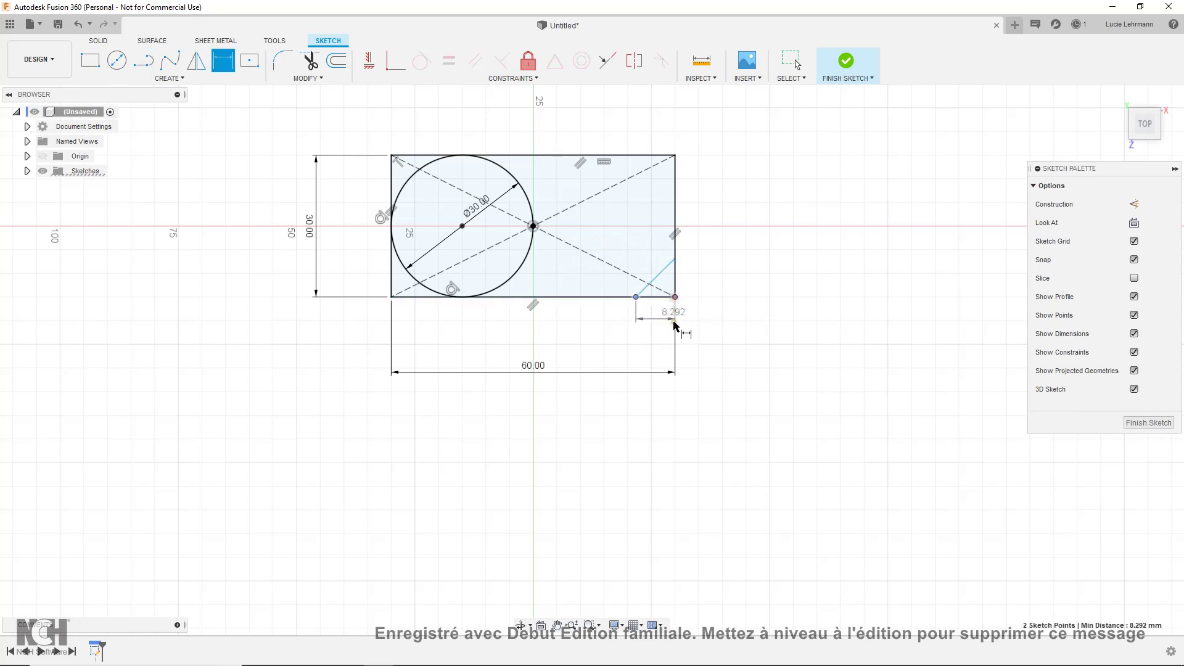
left_click(675, 330)
type("9")
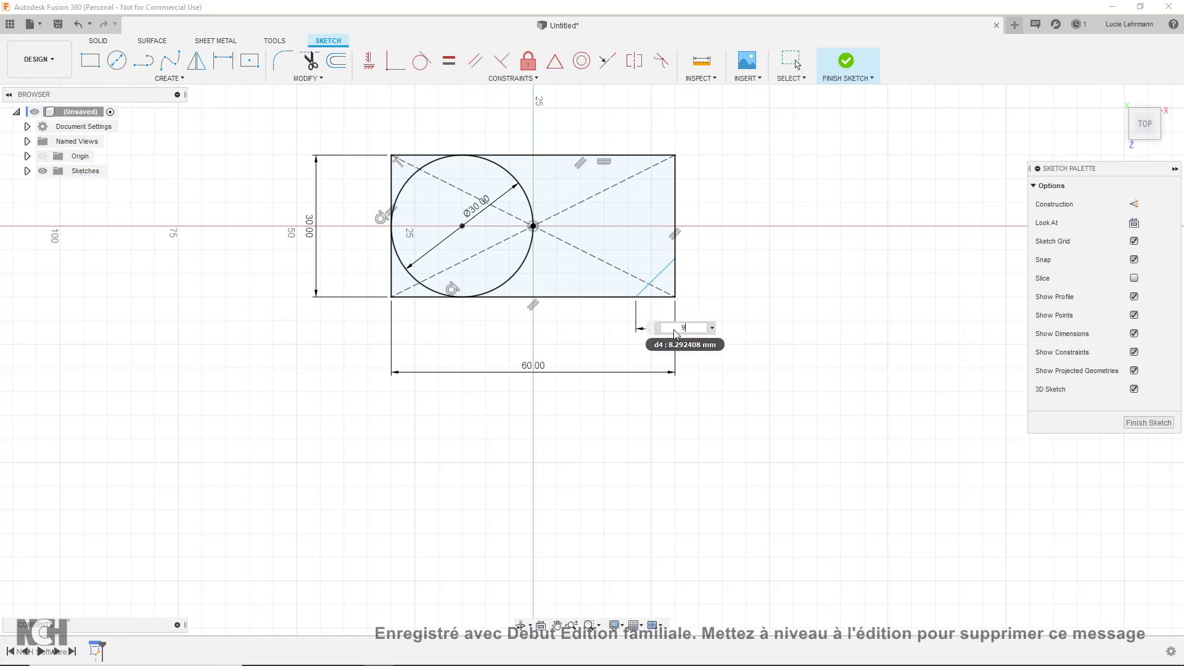
key("Return")
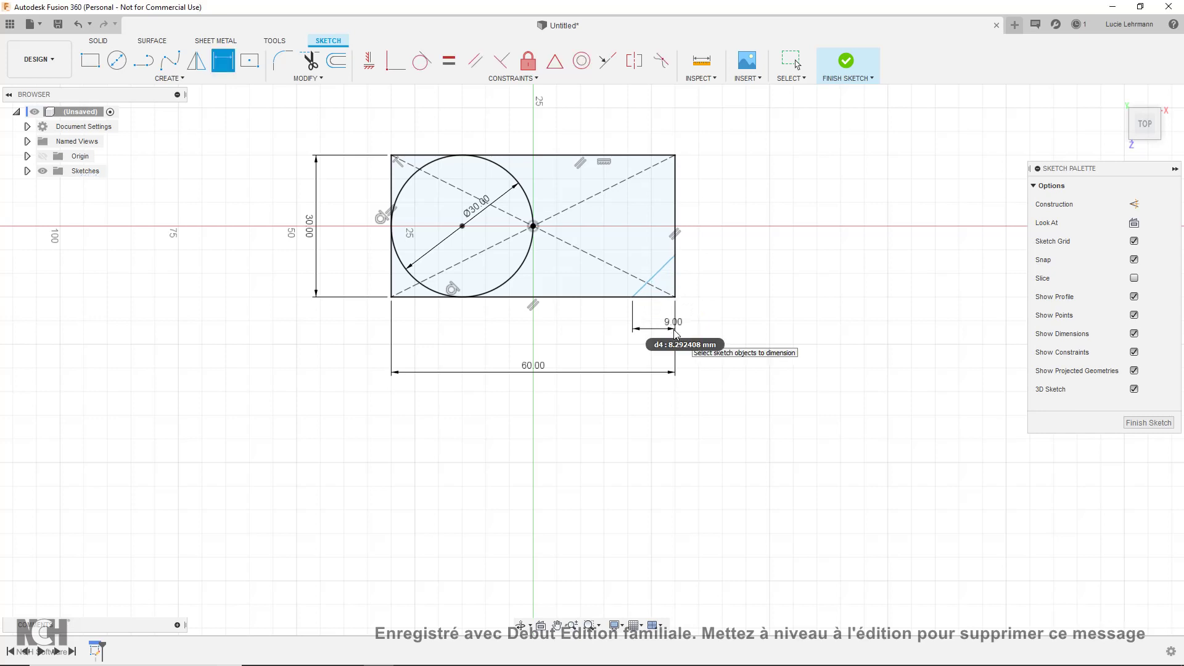
Step: Dimension the corner line's vertical offset from the bottom-right corner as 9 mm
left_click(675, 255)
left_click(675, 296)
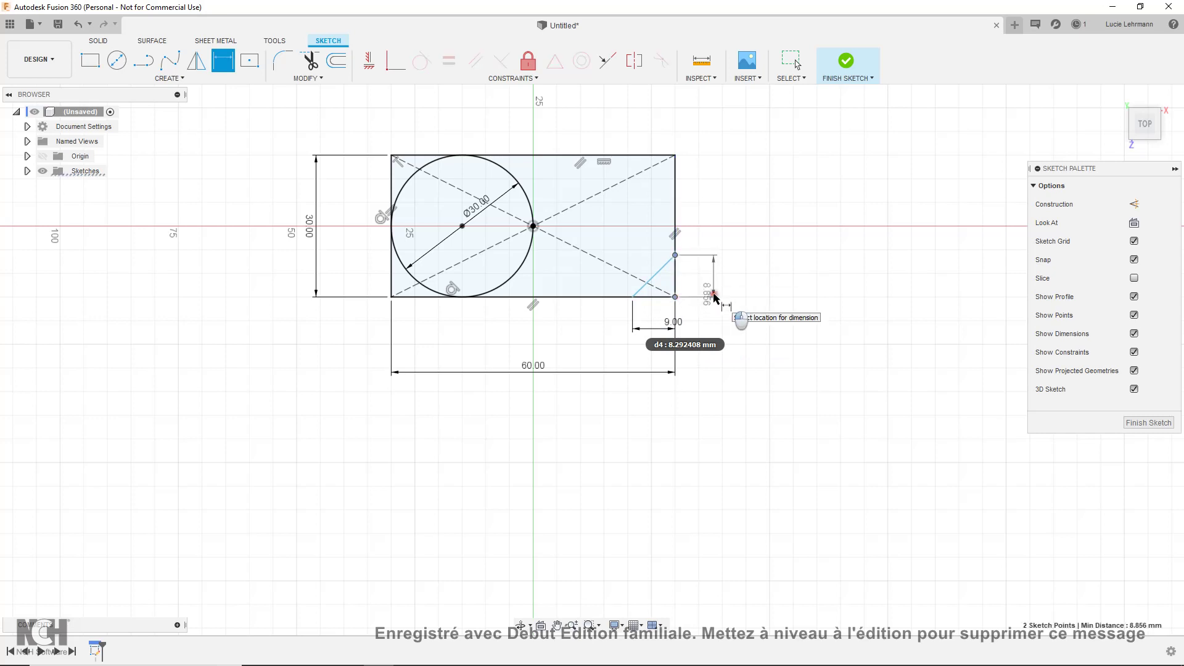
left_click(714, 295)
type("9")
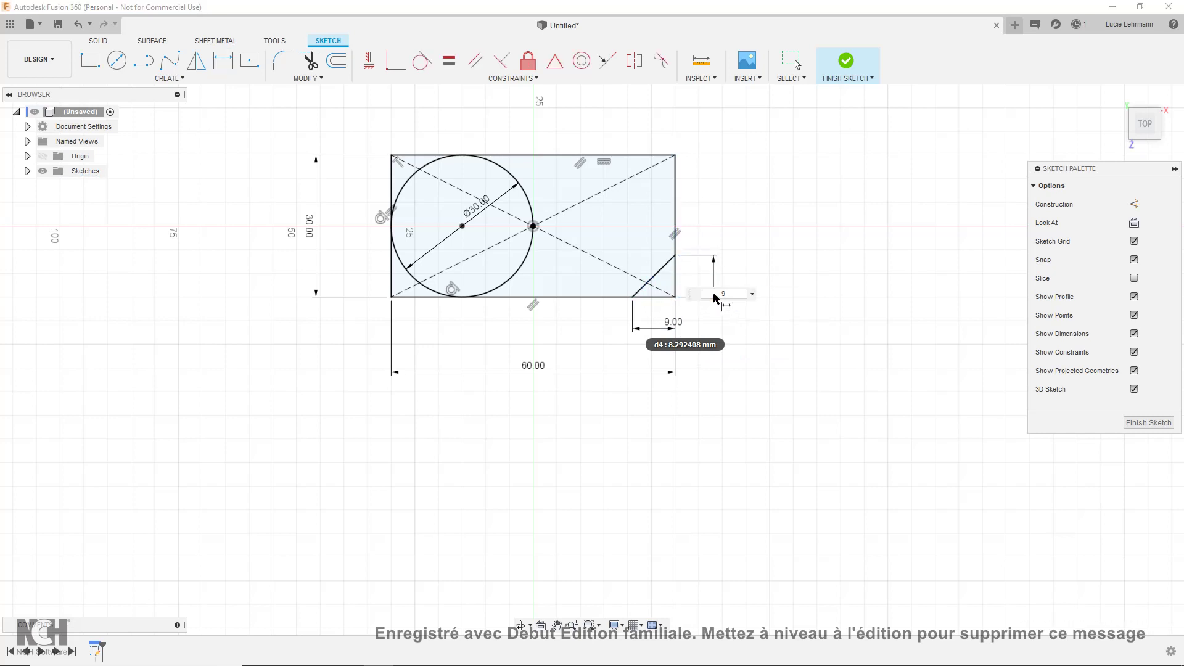
key("Return")
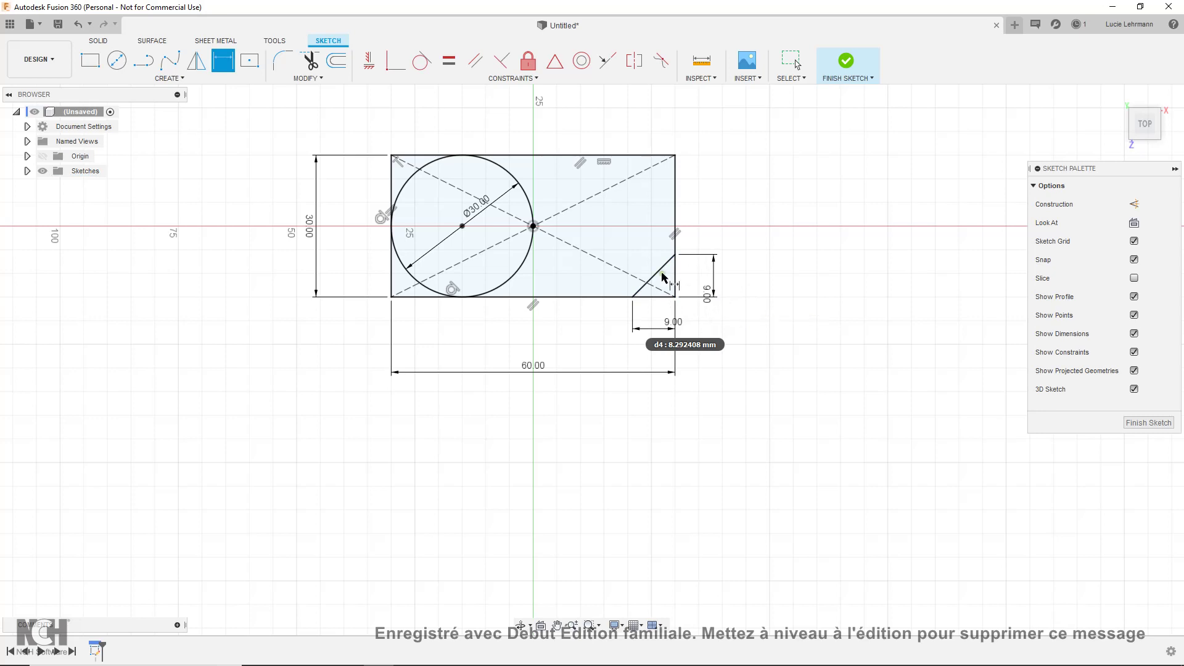
left_click(144, 62)
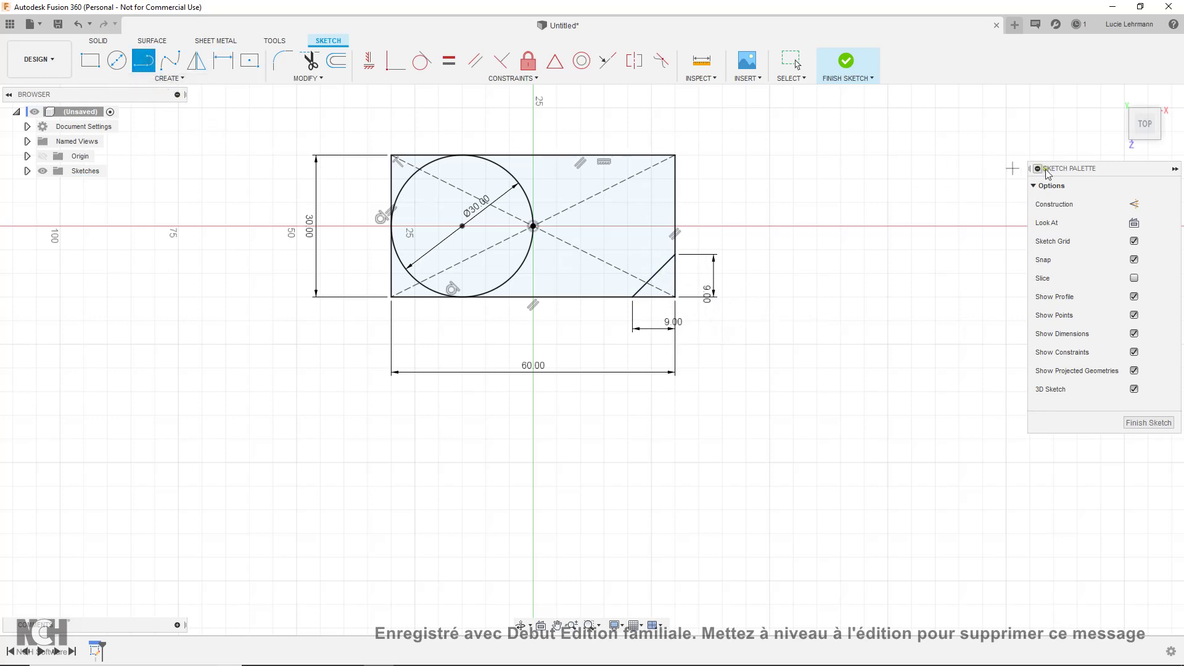
Step: Draw a horizontal construction line along the centre axis and select the chamfer line for mirroring
left_click(1133, 204)
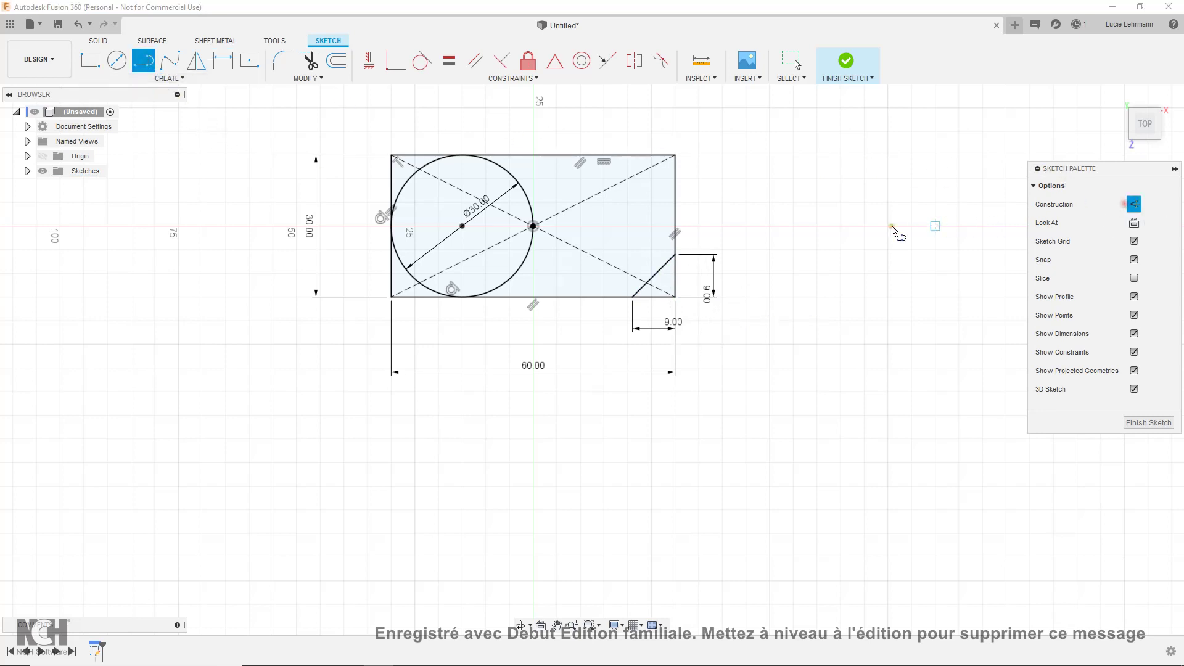
left_click(770, 226)
left_click(238, 226)
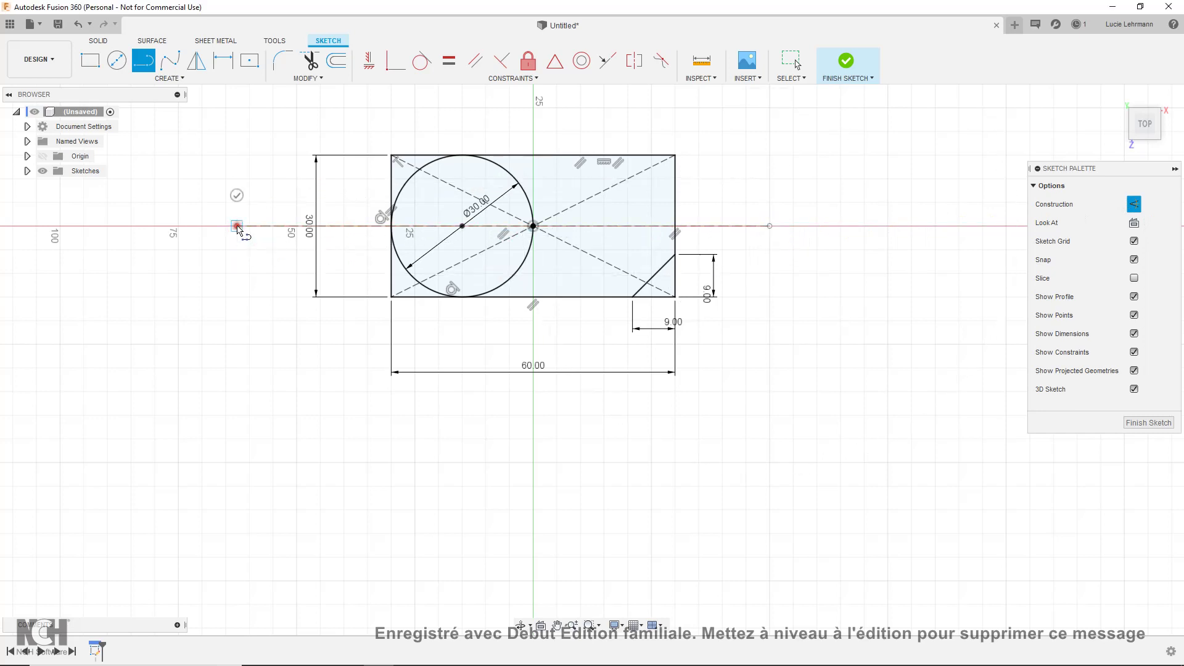
left_click(196, 61)
left_click(657, 275)
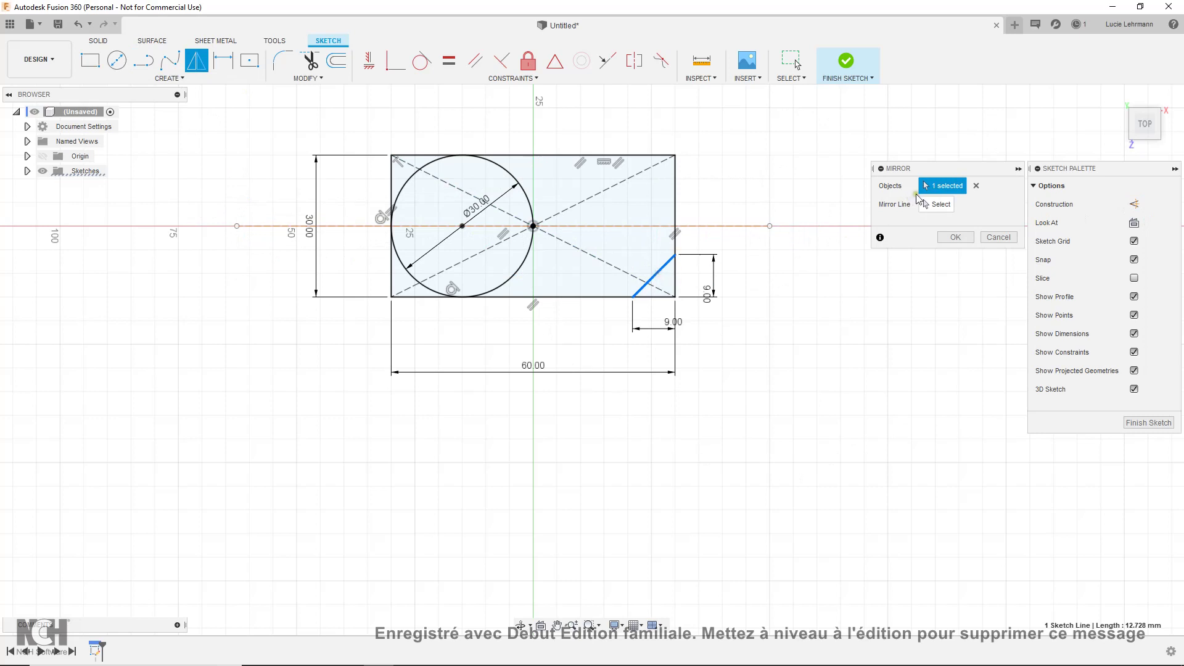
Step: Mirror the chamfer line about the horizontal construction line to cut the top-right corner
left_click(934, 204)
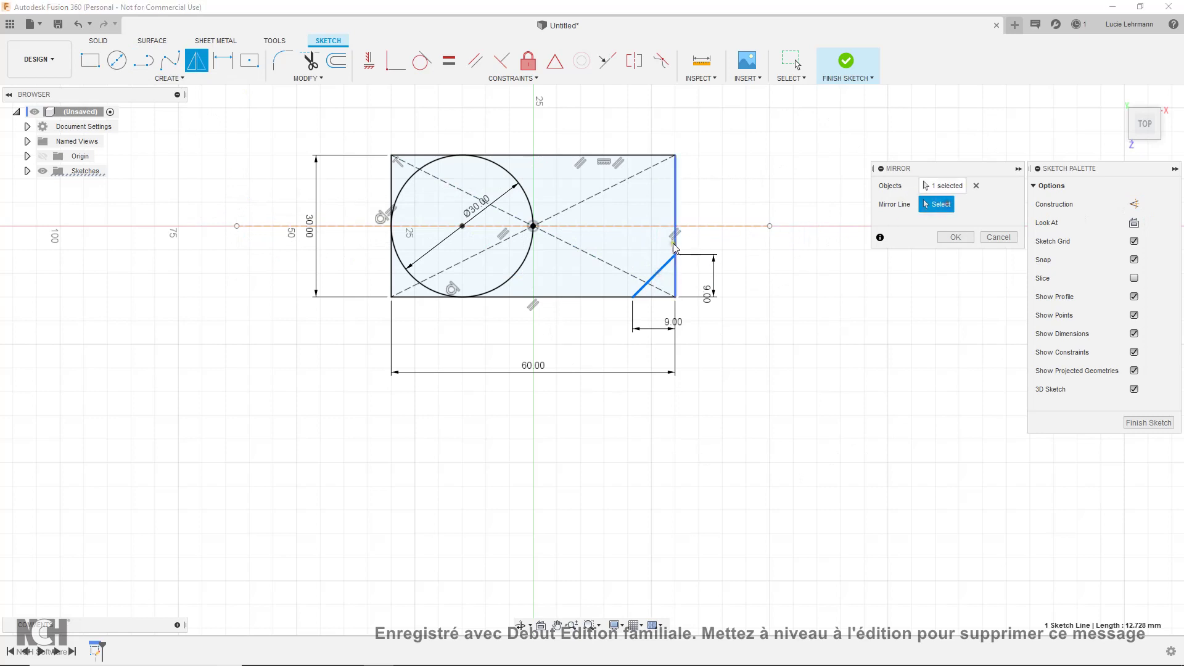
left_click(721, 226)
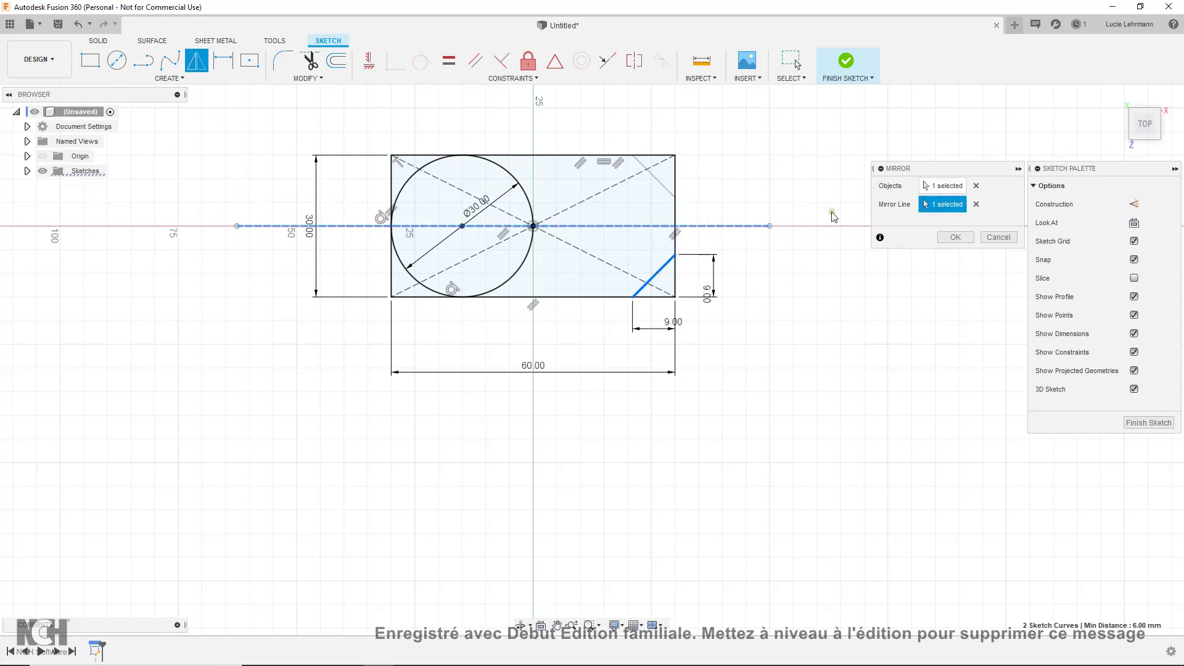
left_click(956, 237)
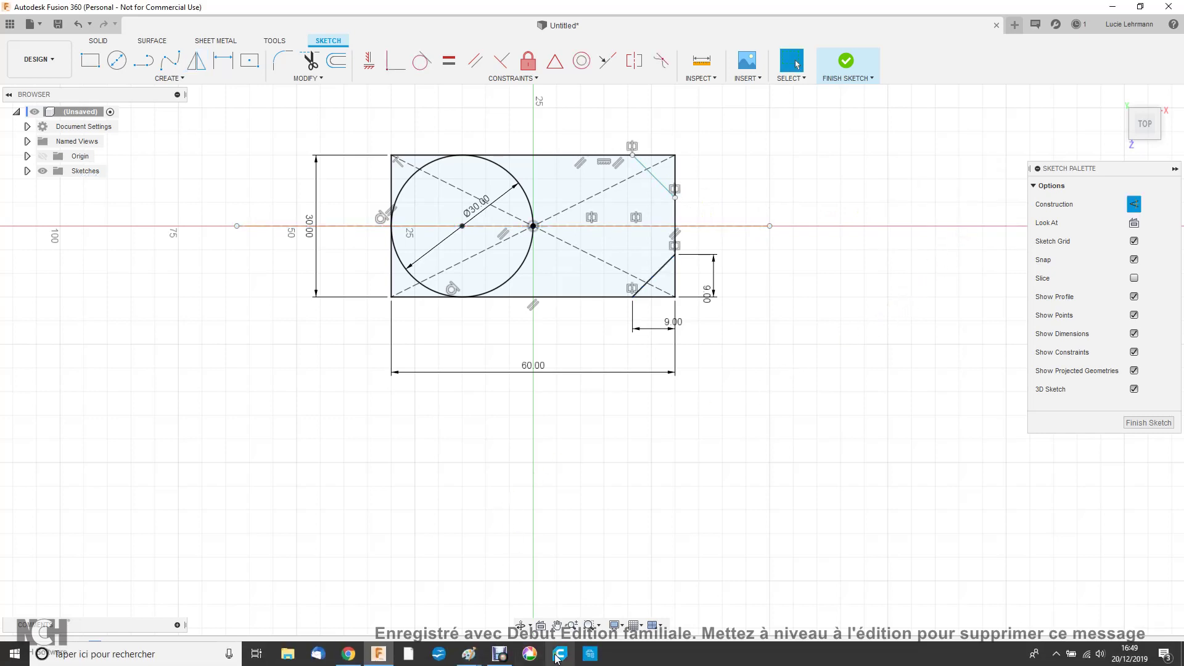
mouse_move(499, 654)
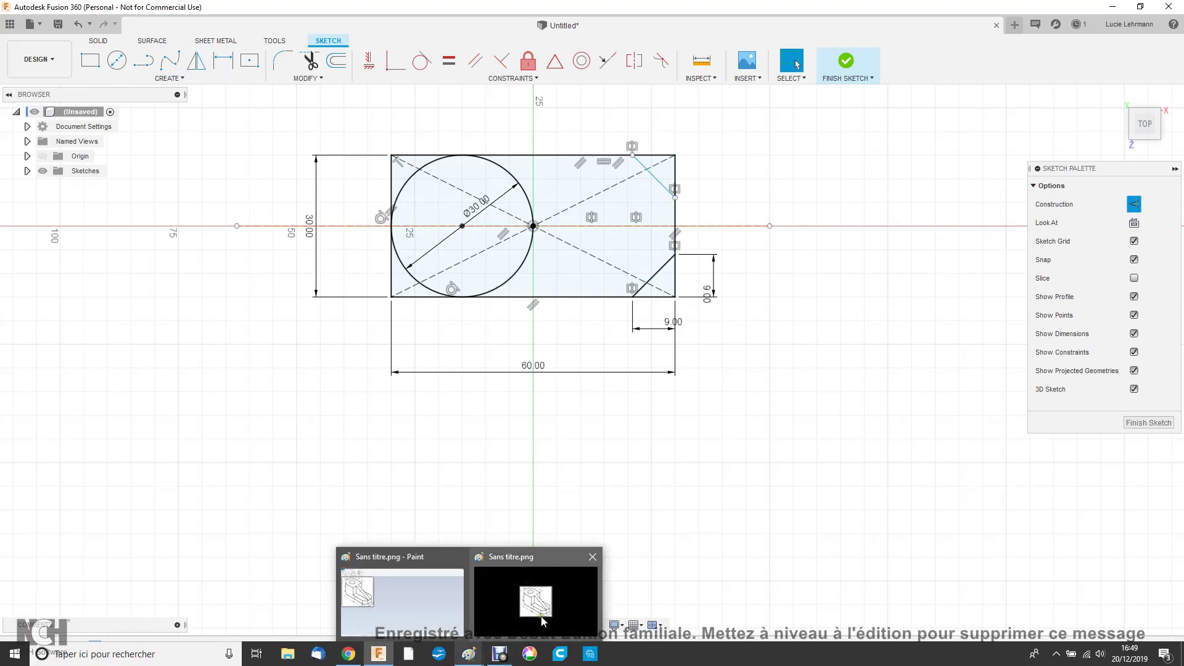
left_click(540, 612)
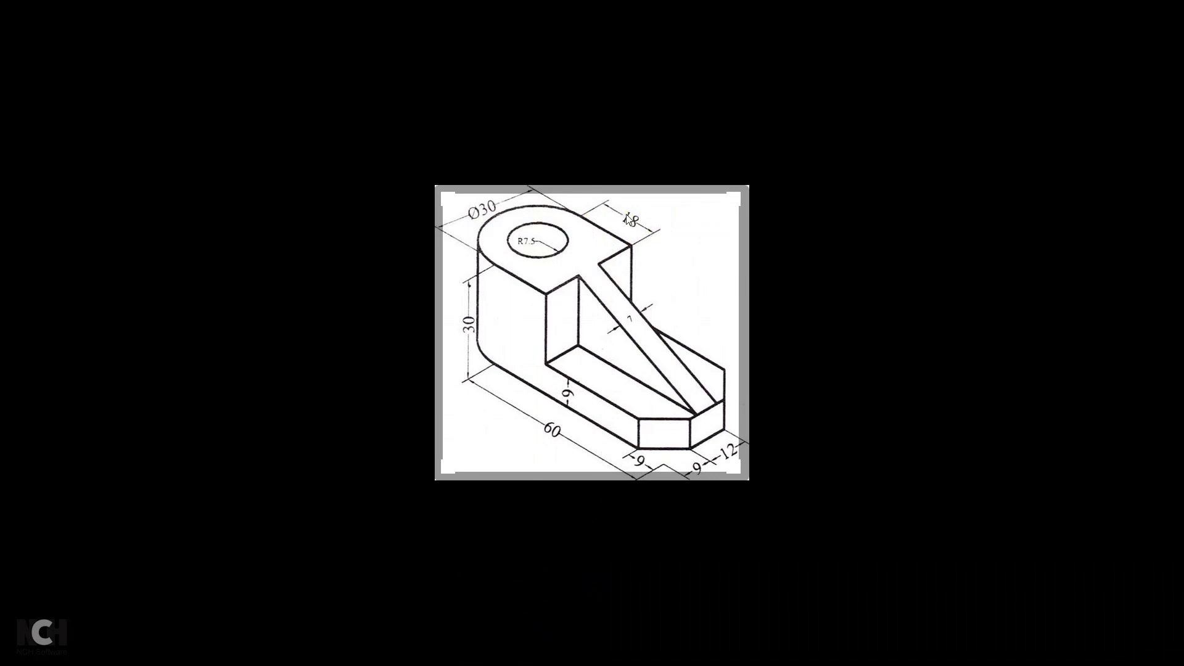
key("alt+Tab")
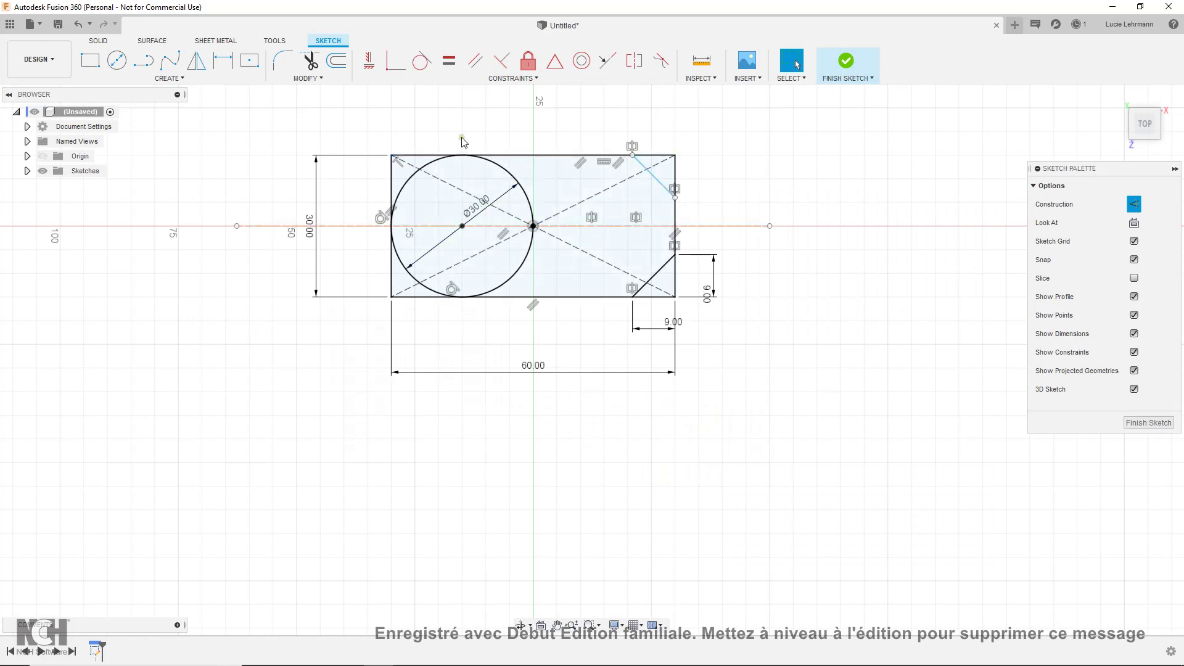
Step: Draw a vertical divider across the rectangle 18 mm right of the circle centre, rechecking the drawing
left_click(146, 63)
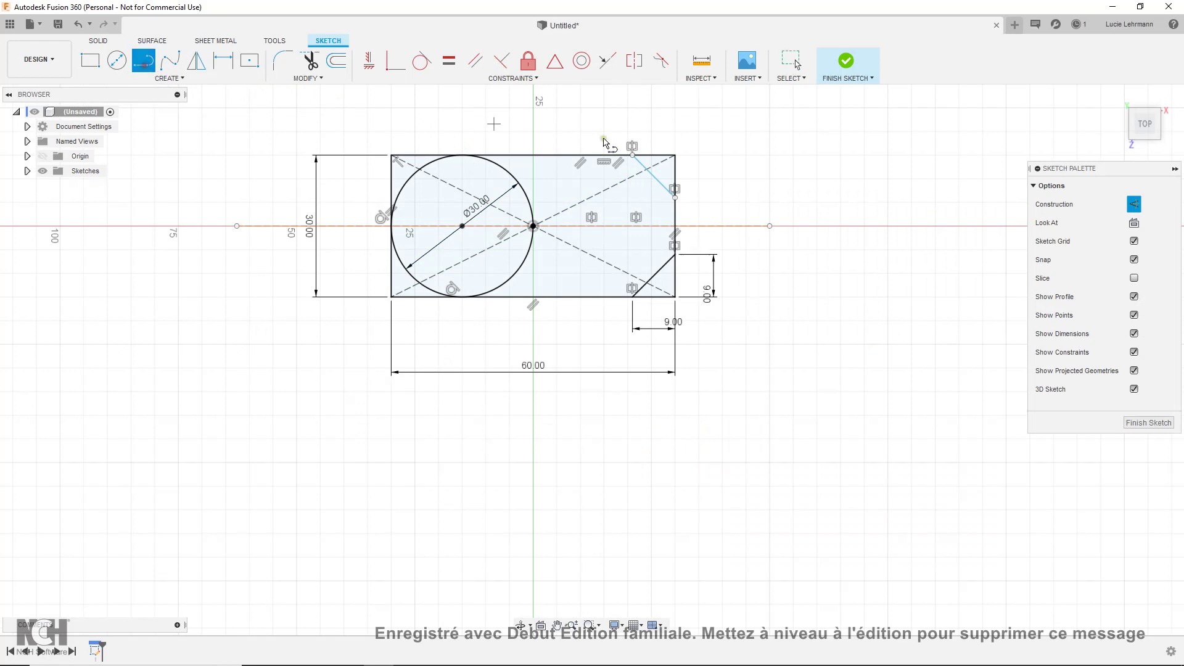
left_click(557, 156)
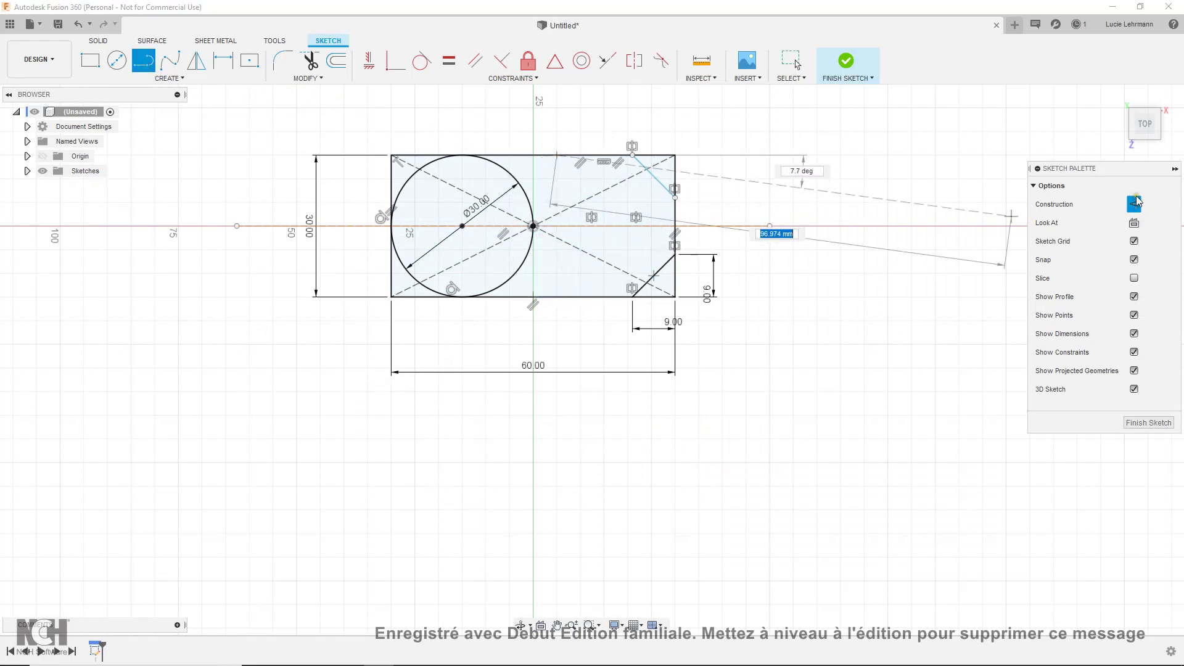
double_click(557, 297)
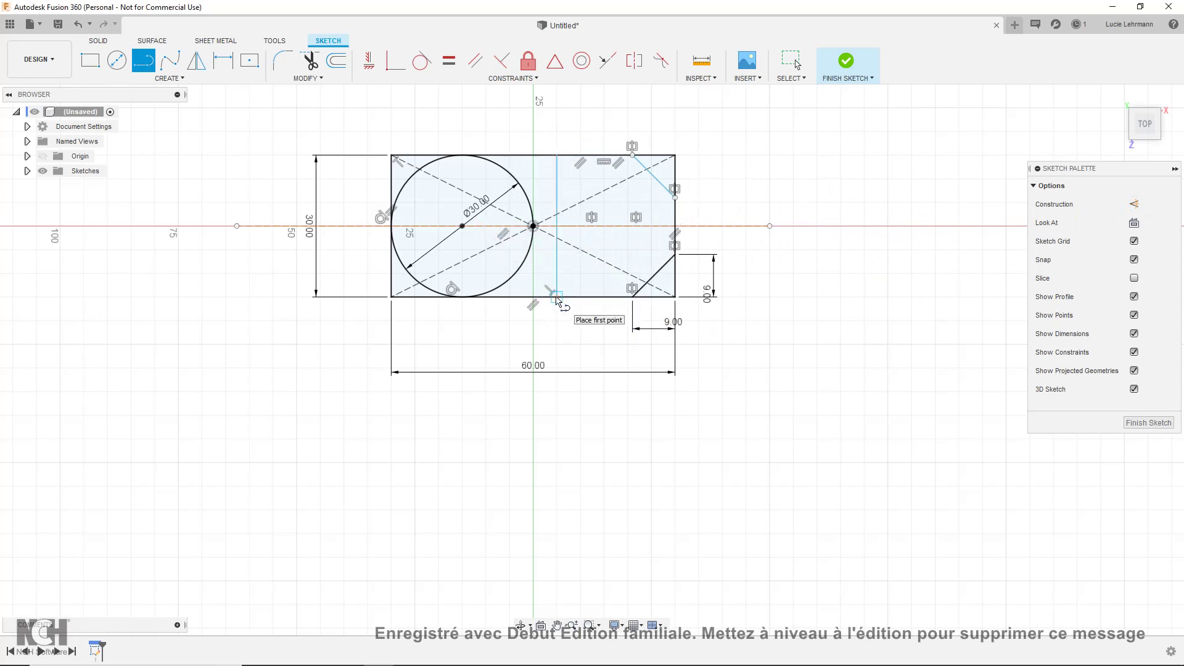
key("d")
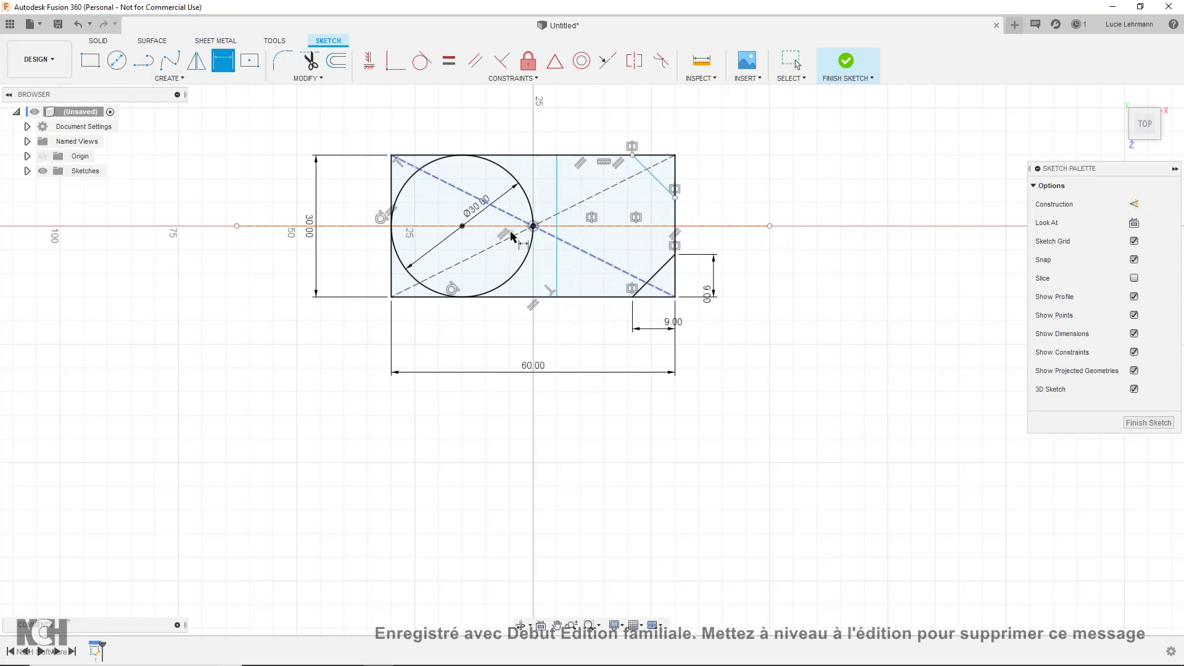
left_click(463, 227)
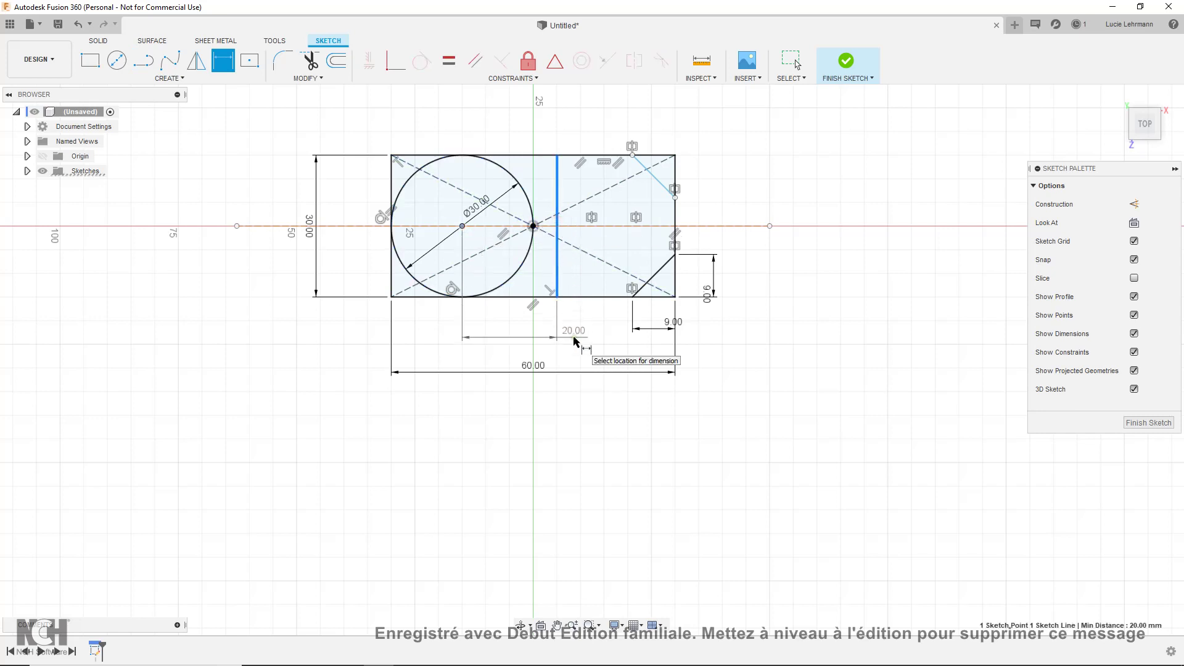
left_click(574, 338)
type("18")
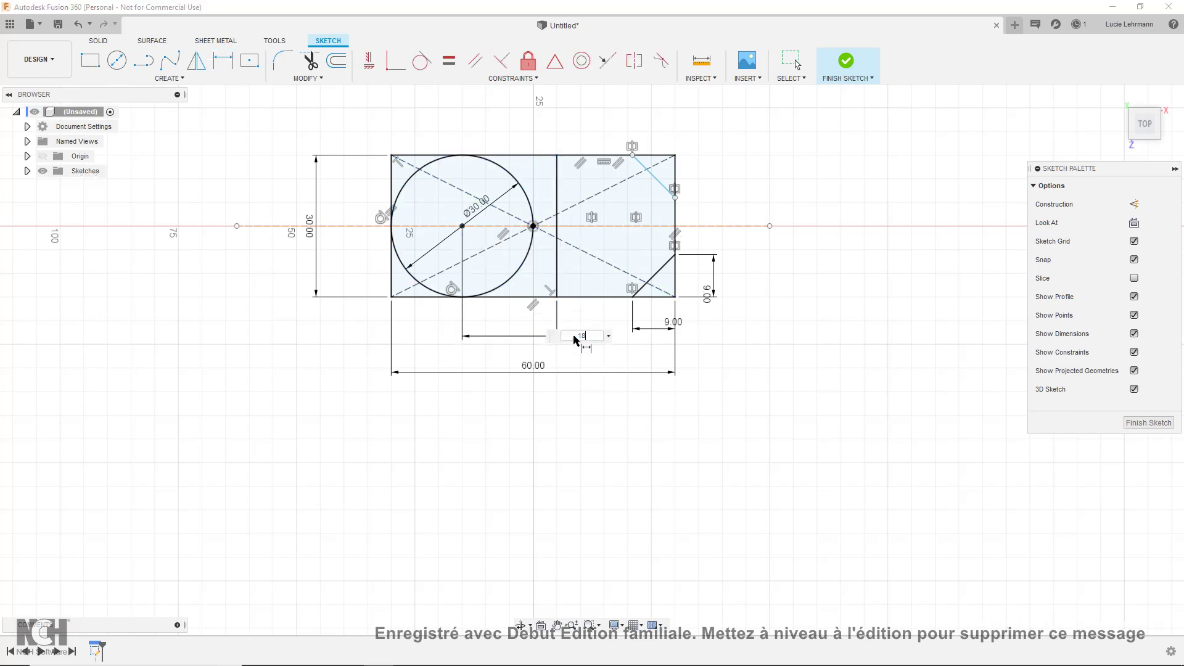
key("Return")
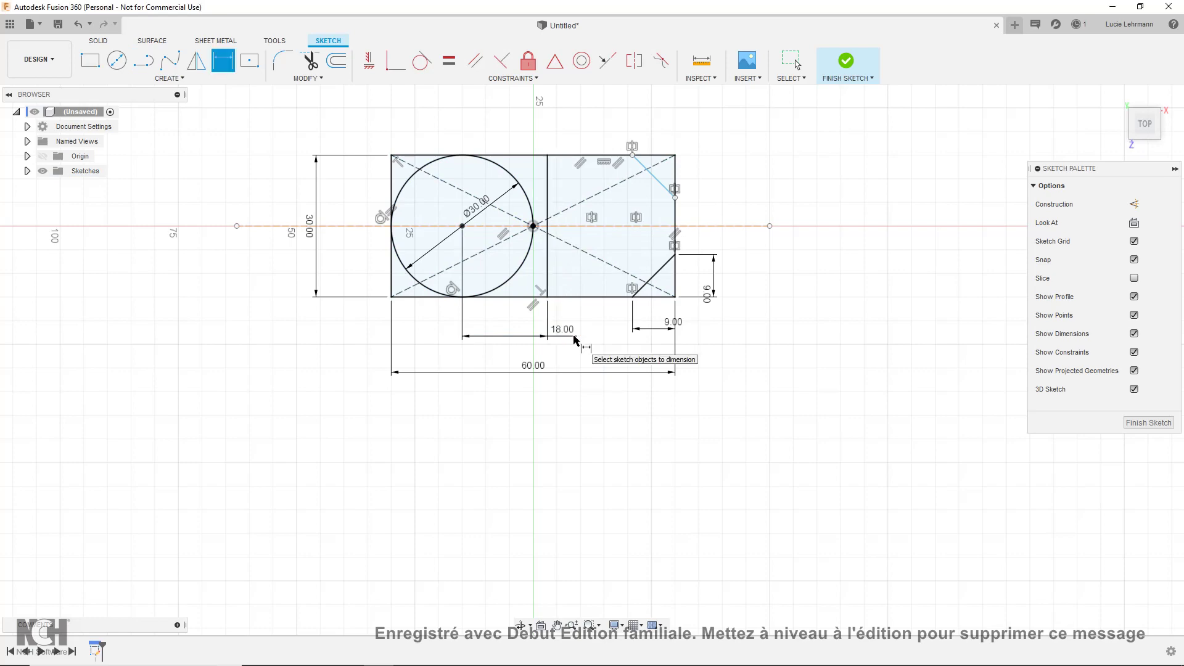
key("alt+Tab")
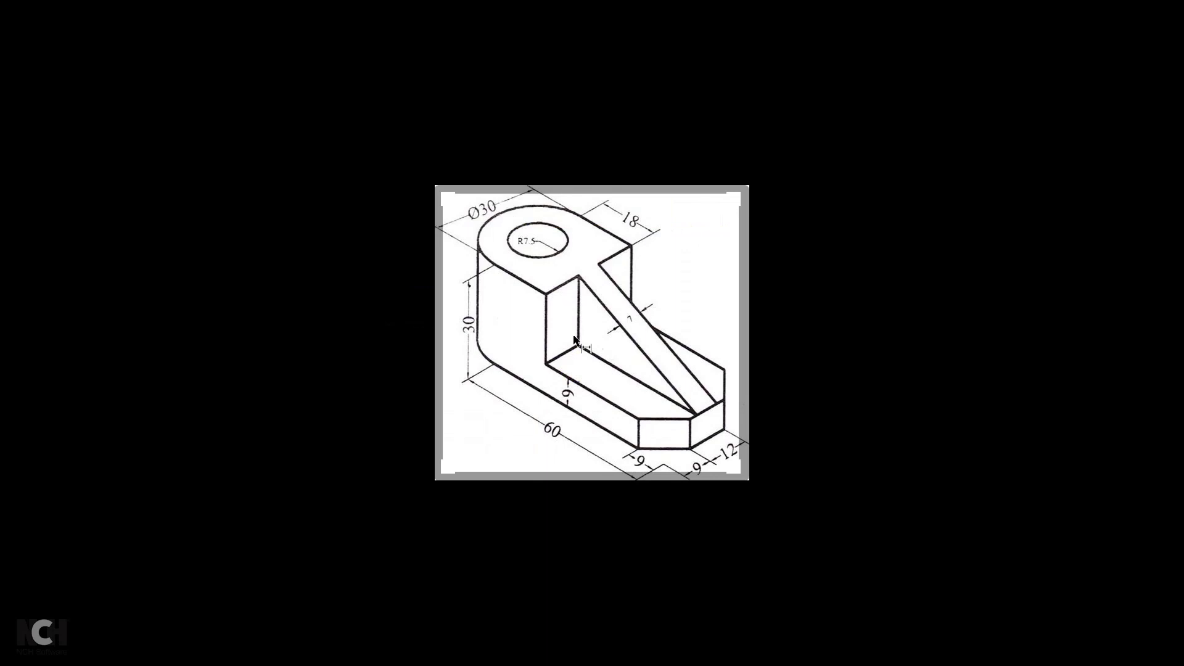
key("alt+Tab")
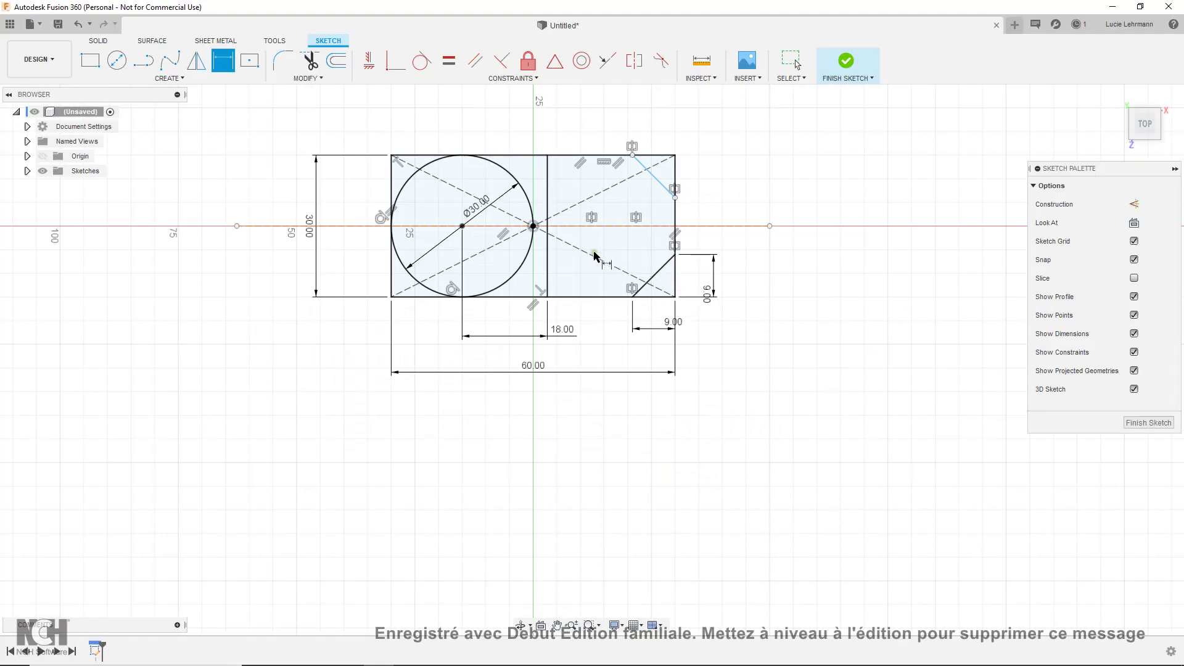
Step: Draw a horizontal line from the divider to the right edge, 3.5 mm above the centre axis
left_click(142, 67)
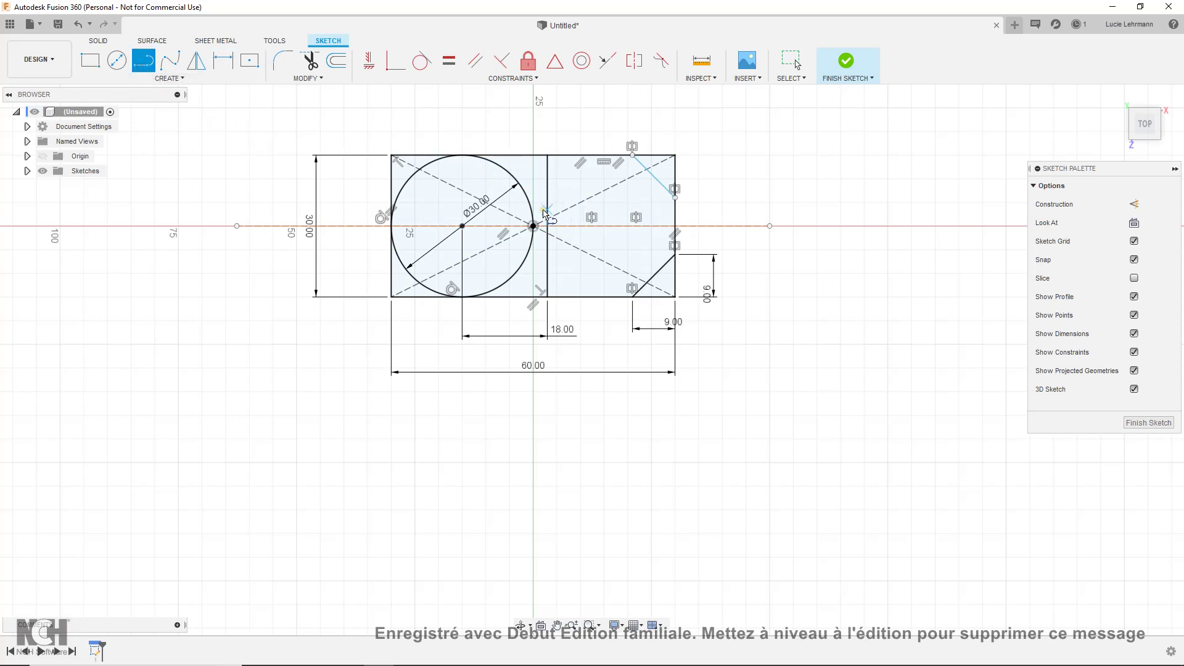
left_click(545, 211)
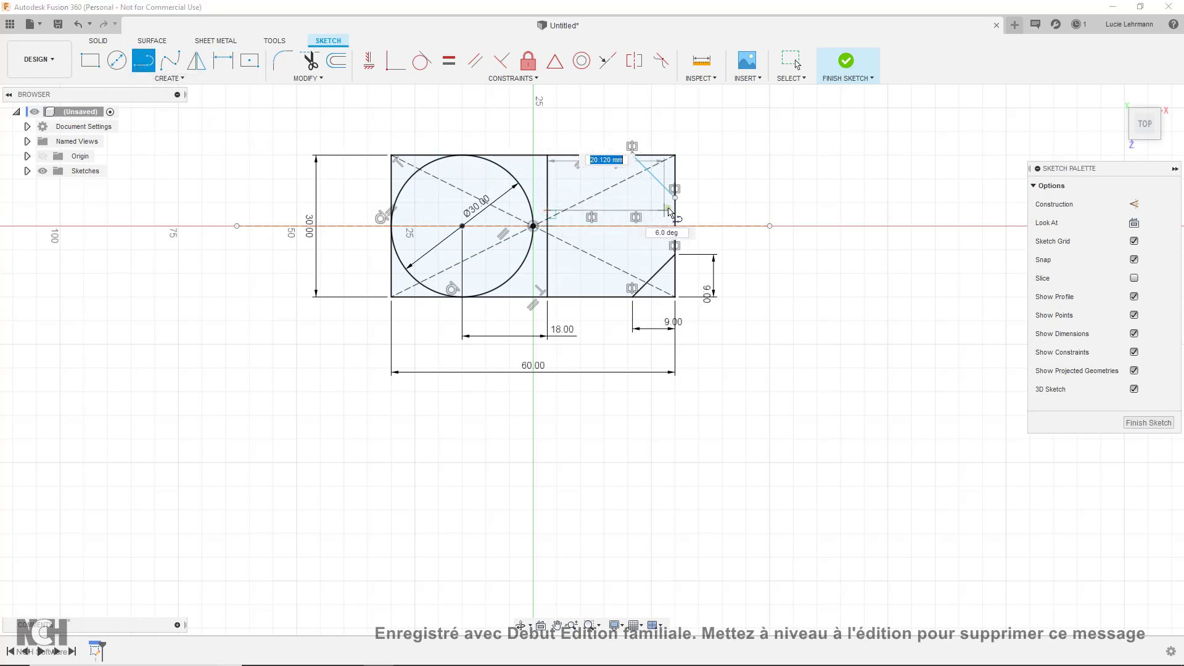
left_click(668, 210)
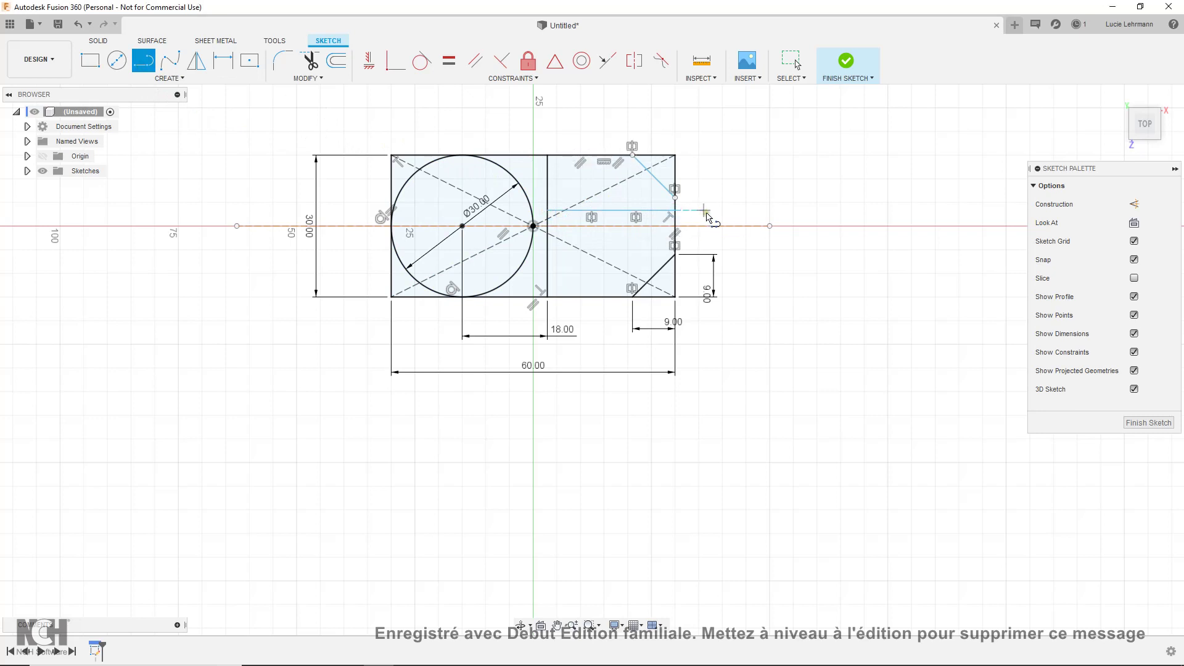
key("d")
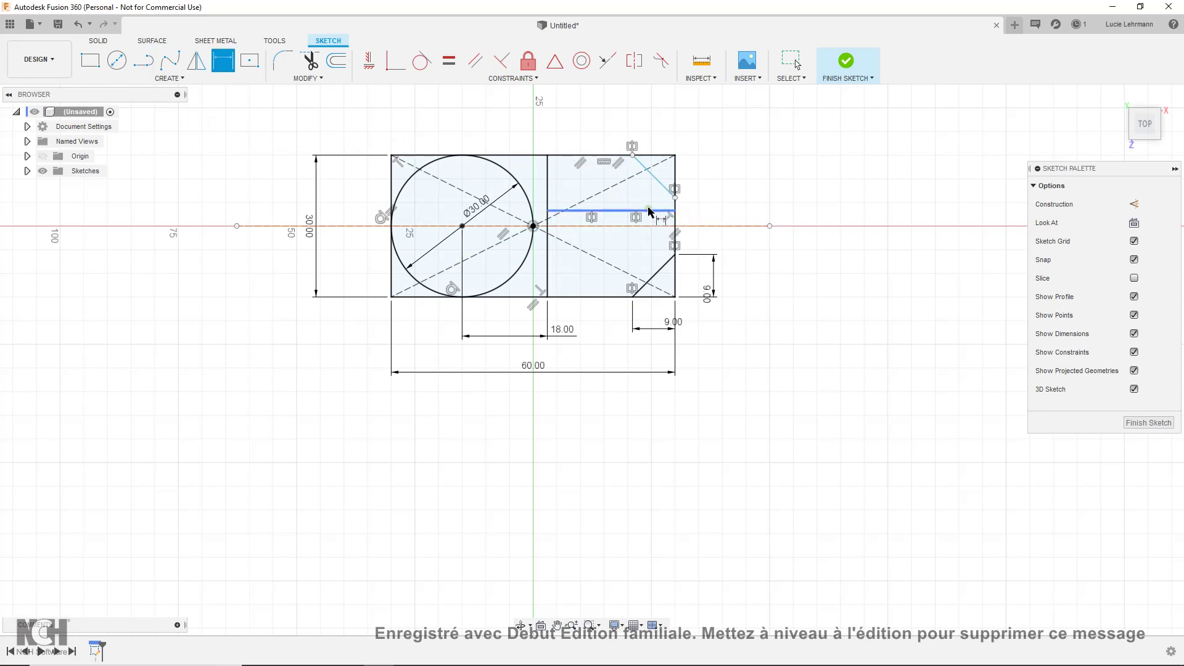
left_click(648, 211)
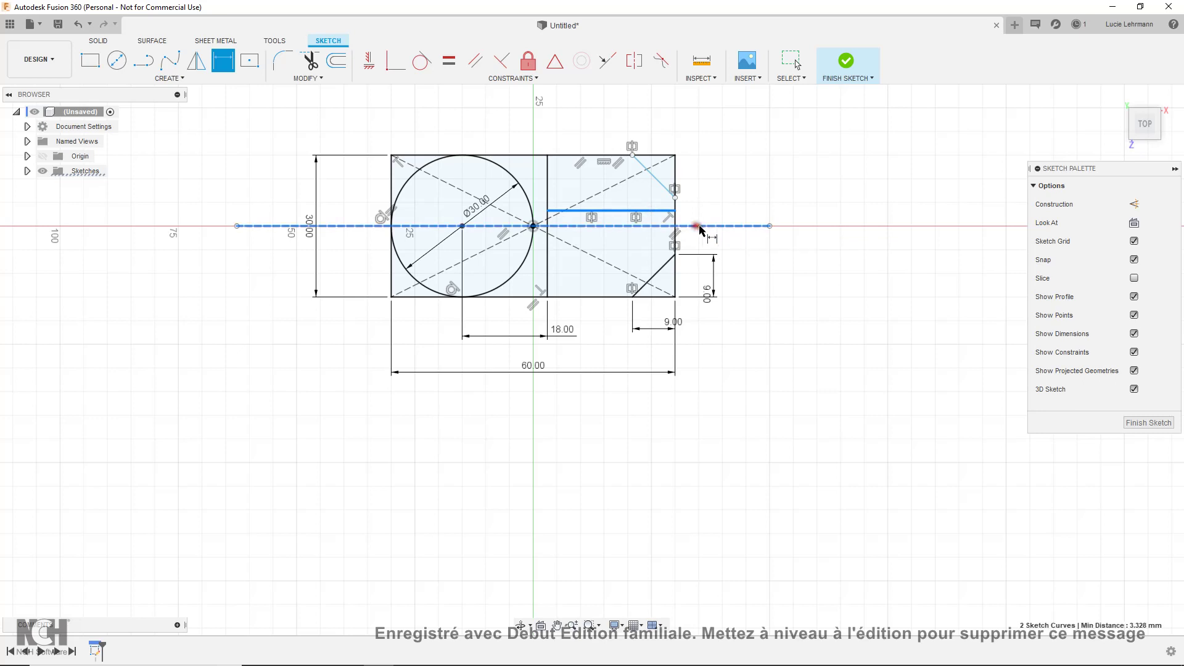
left_click(811, 221)
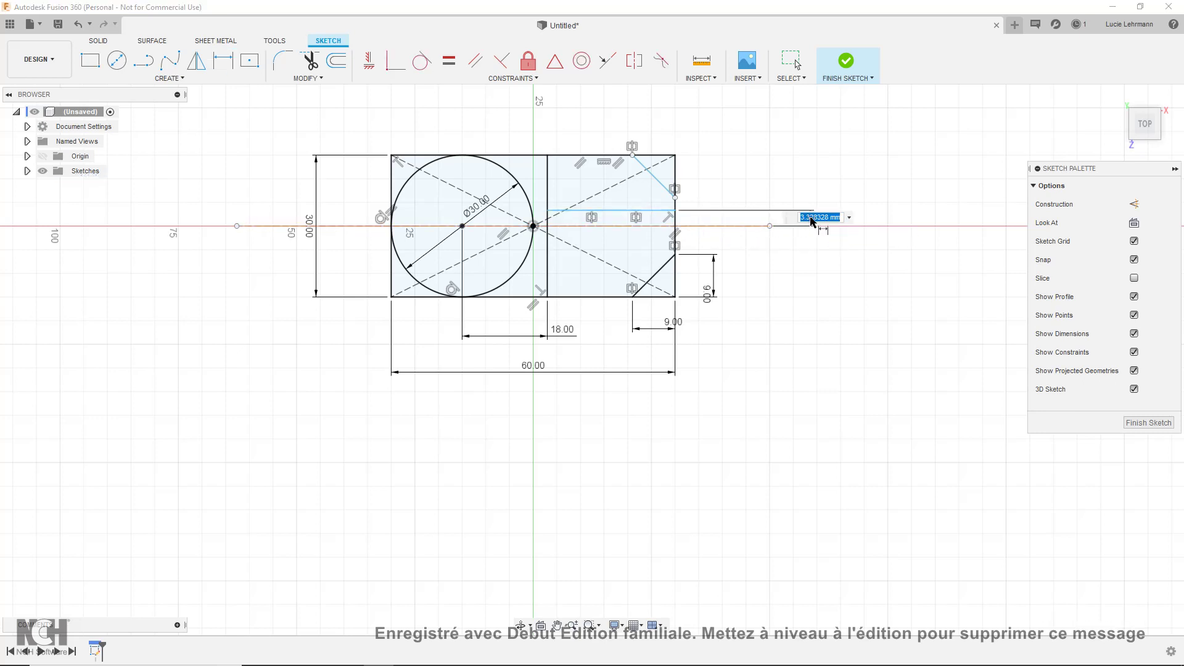
type("3.5")
key("Return")
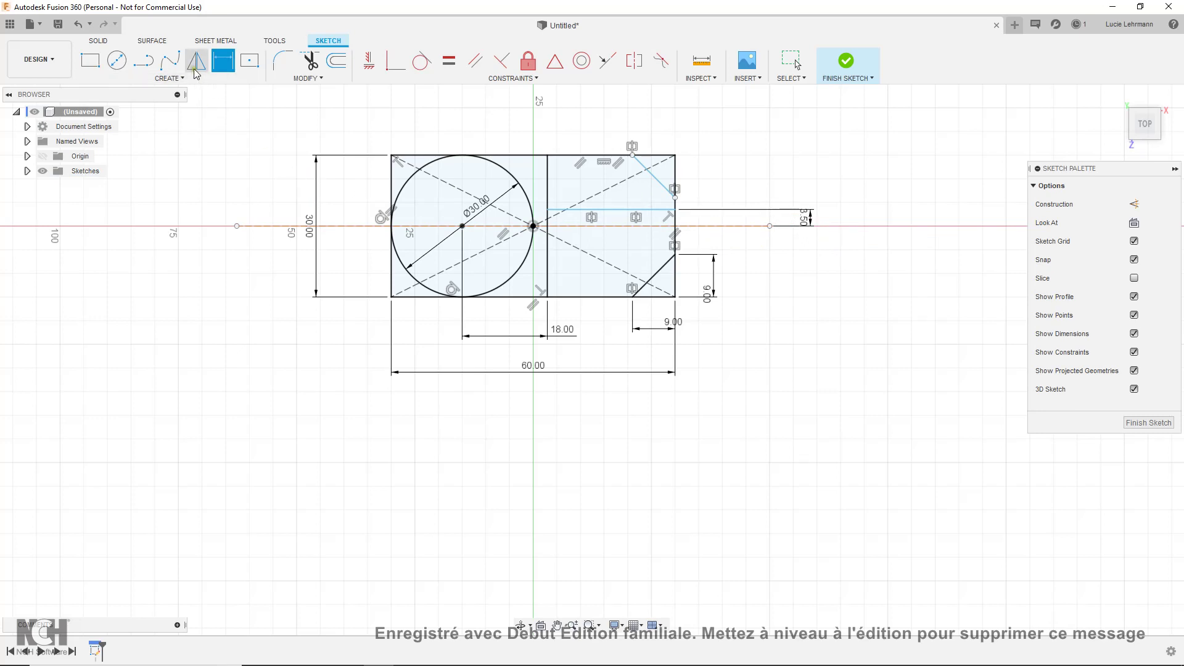
Step: Mirror that line about the centre axis to create its twin 3.5 mm below
left_click(196, 71)
left_click(601, 210)
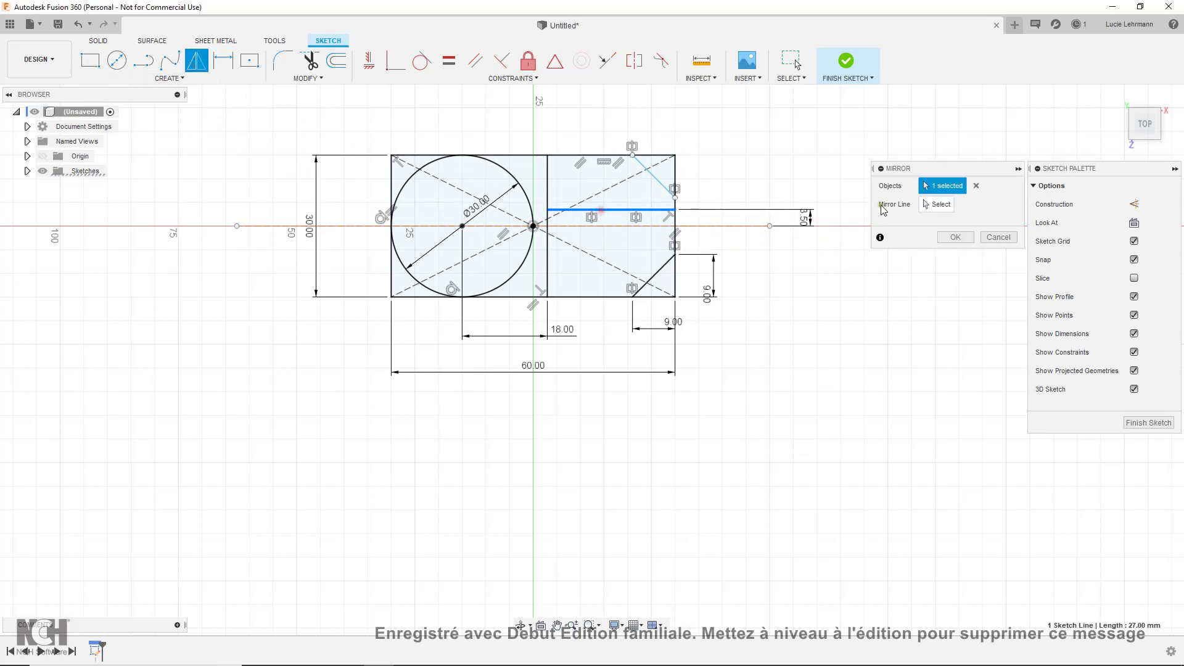
left_click(936, 204)
left_click(726, 226)
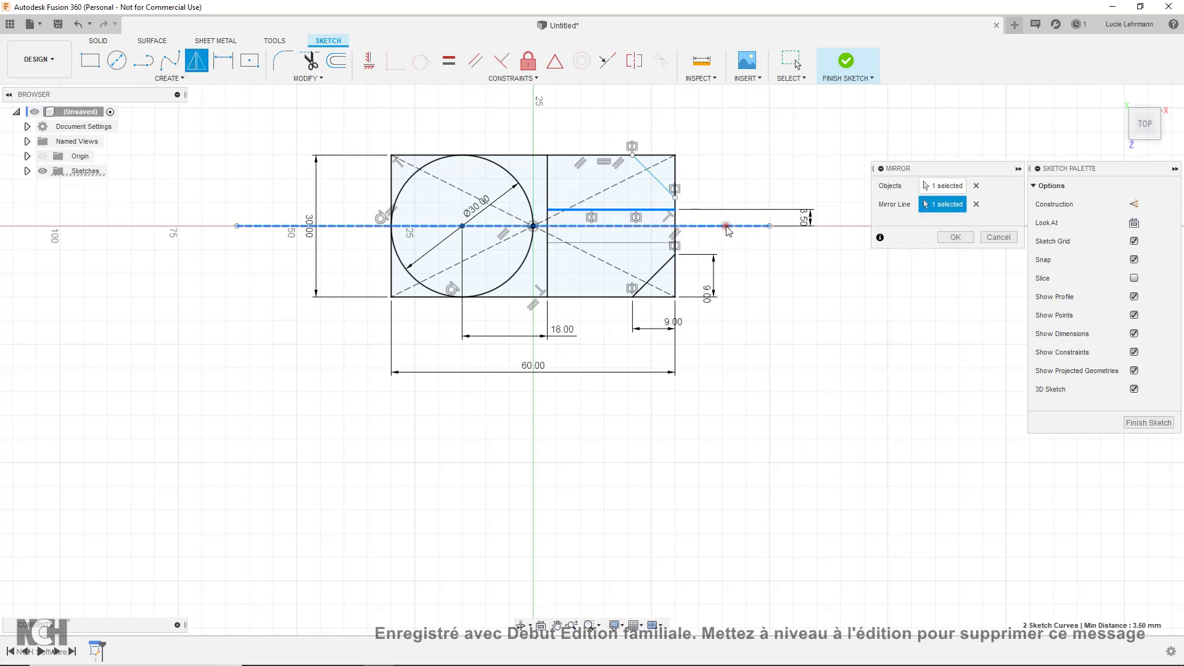
left_click(957, 239)
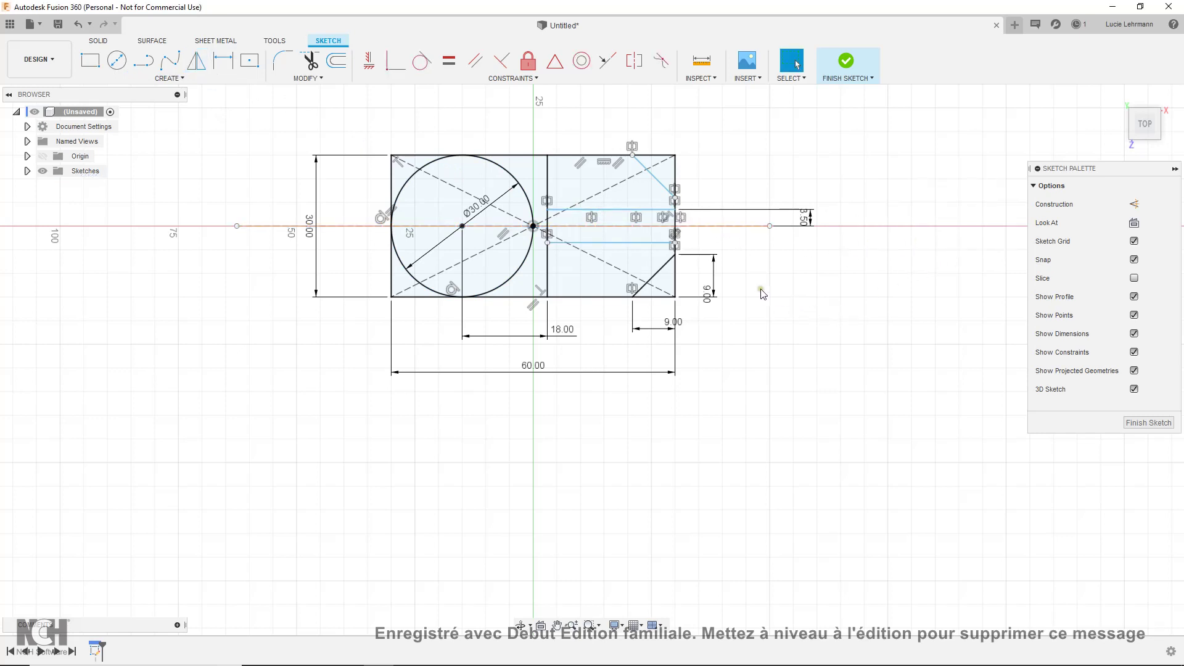
key("alt+Tab")
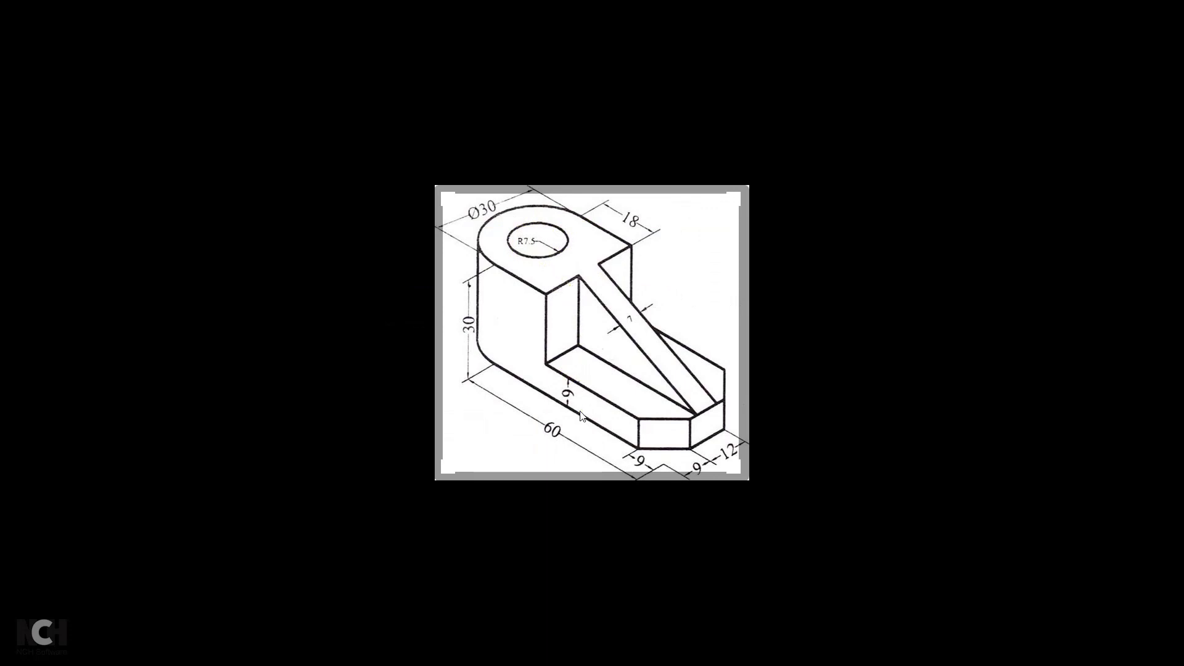
key("alt+Tab")
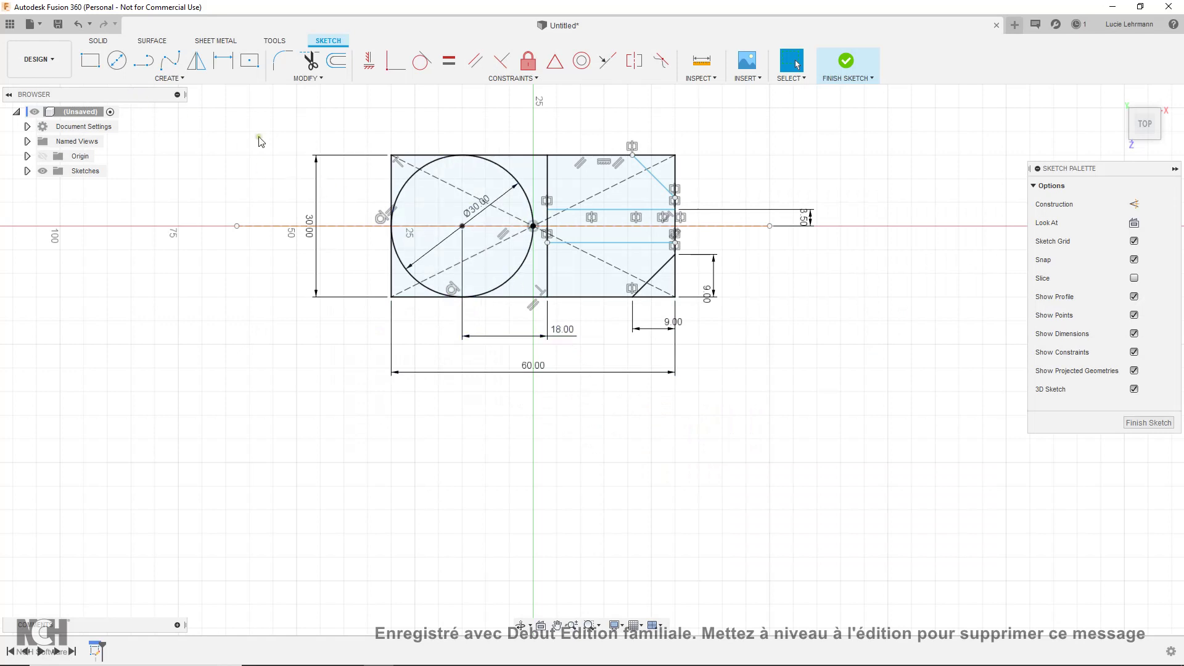
Step: Draw a Ø7.5 mm hole circle concentric with the Ø30 circle, then recheck the reference drawing
left_click(116, 60)
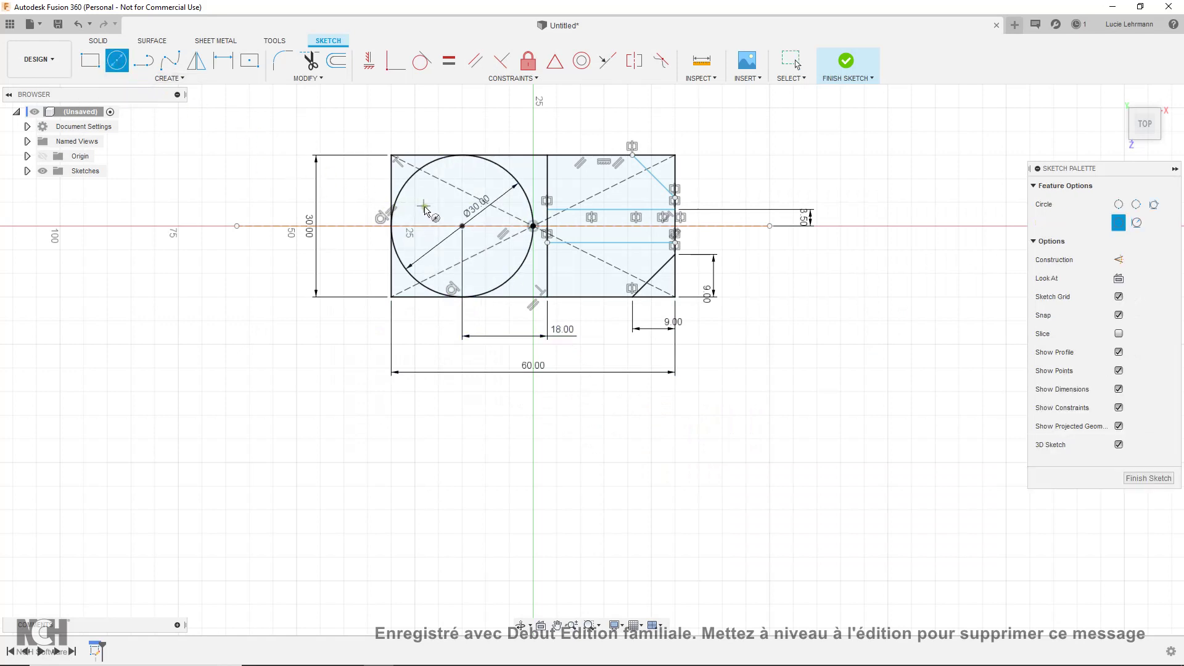
left_click(462, 226)
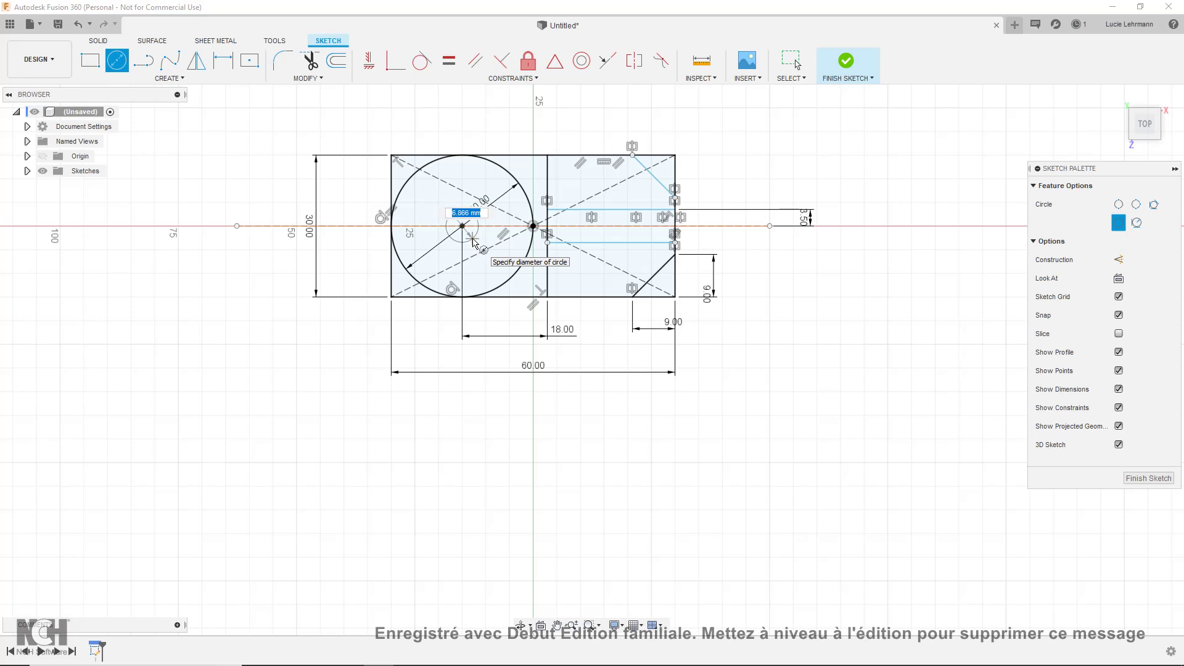
type("7.5")
key("Return")
key("Escape")
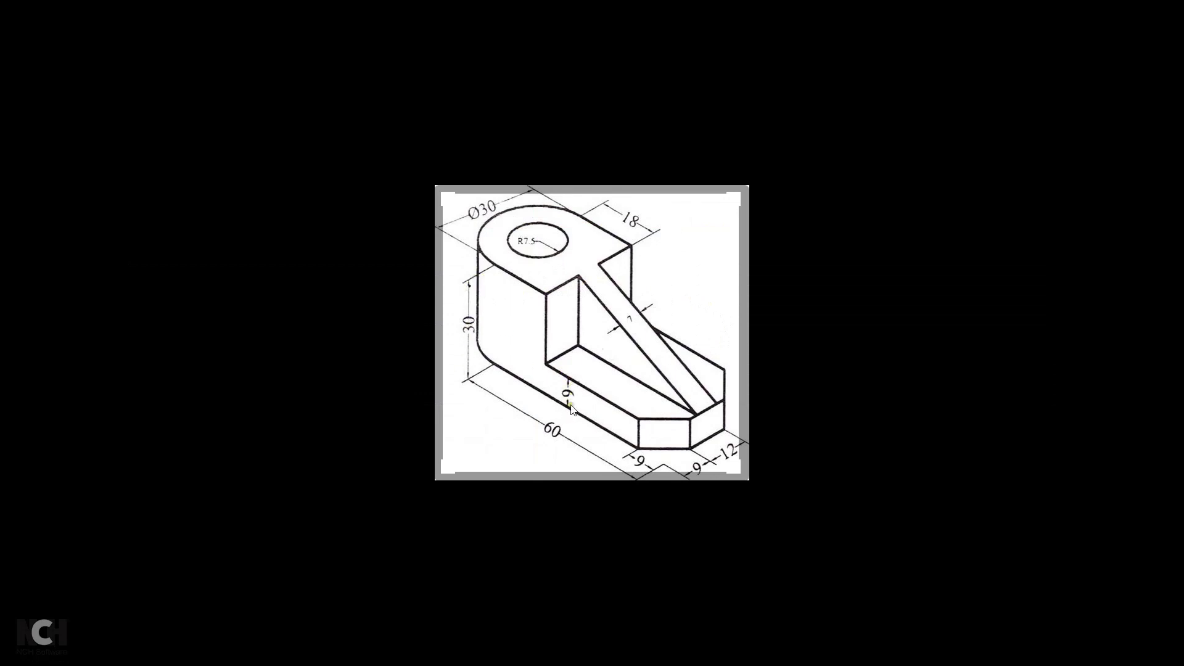
key("alt+Tab")
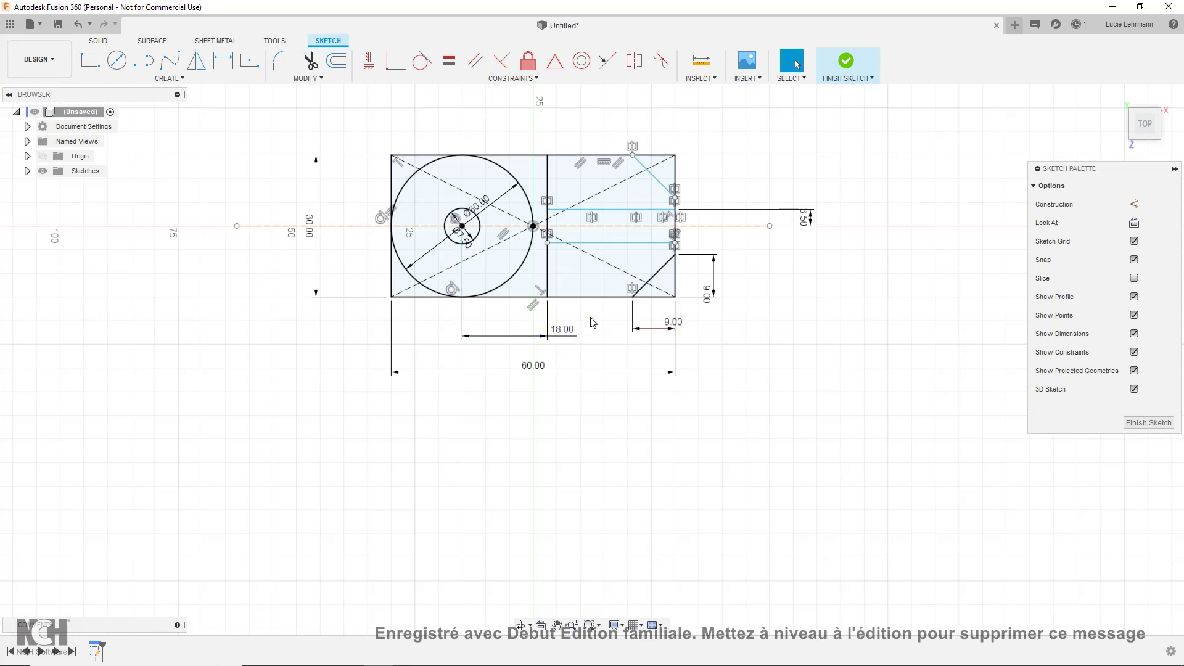
Step: Trim the leftover bottom, lower-right and top corner segments beyond both chamfer lines
key("t")
left_click(651, 296)
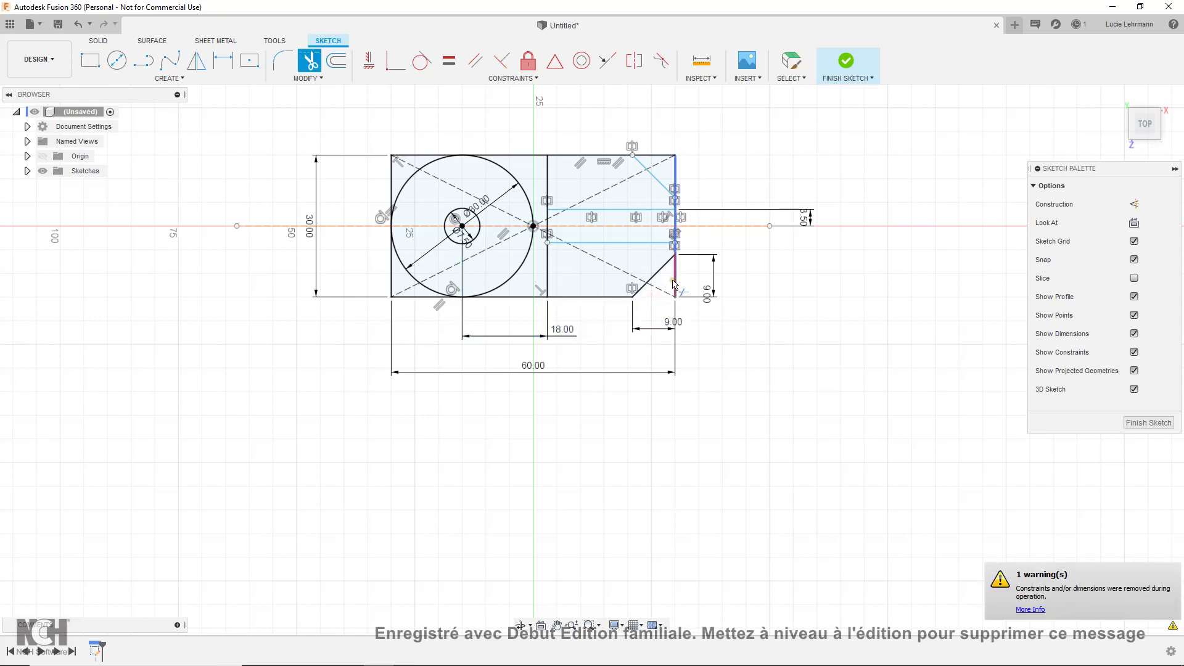
left_click(675, 283)
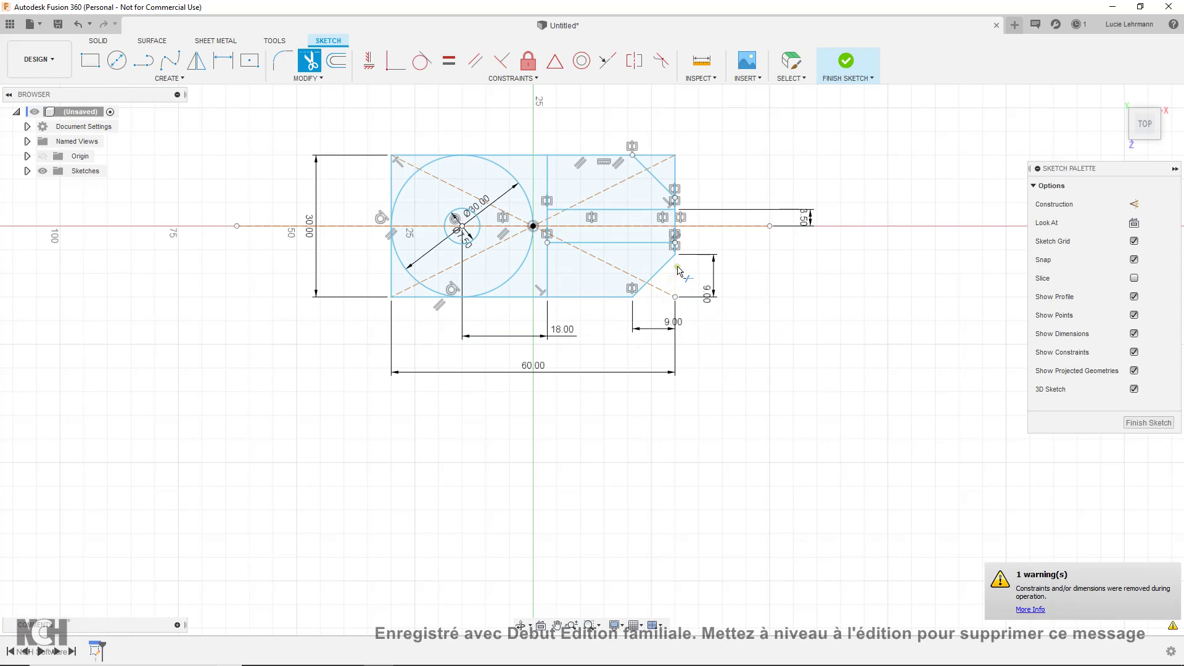
left_click(672, 166)
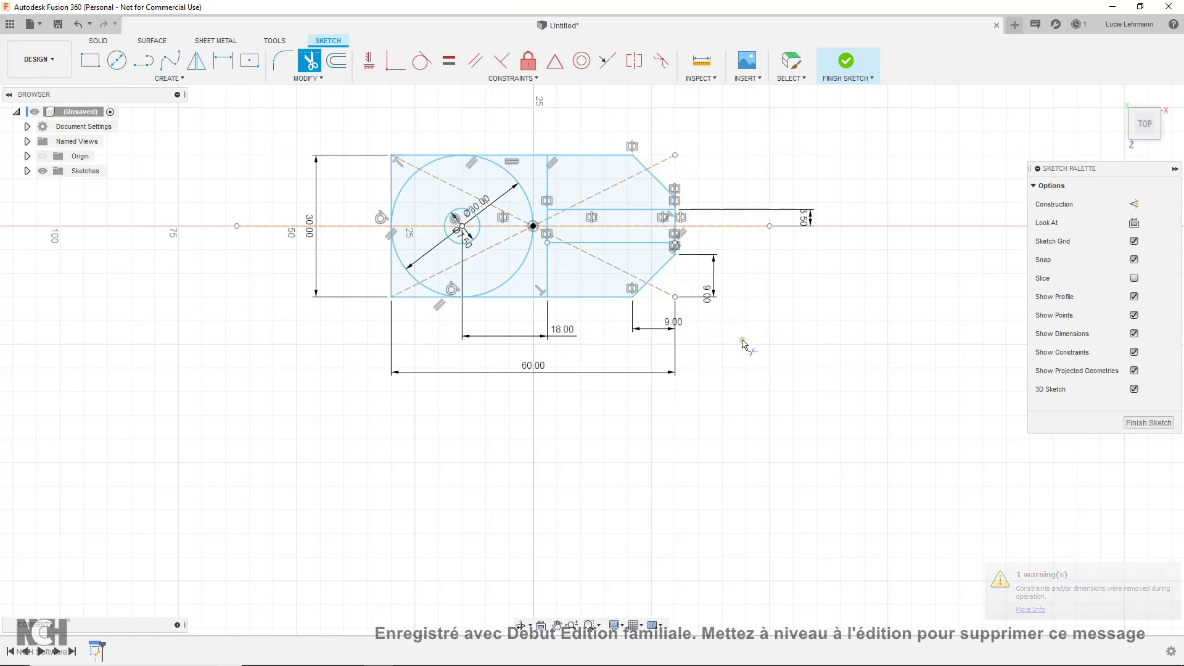
middle_click_drag(774, 396, 762, 340, "shift")
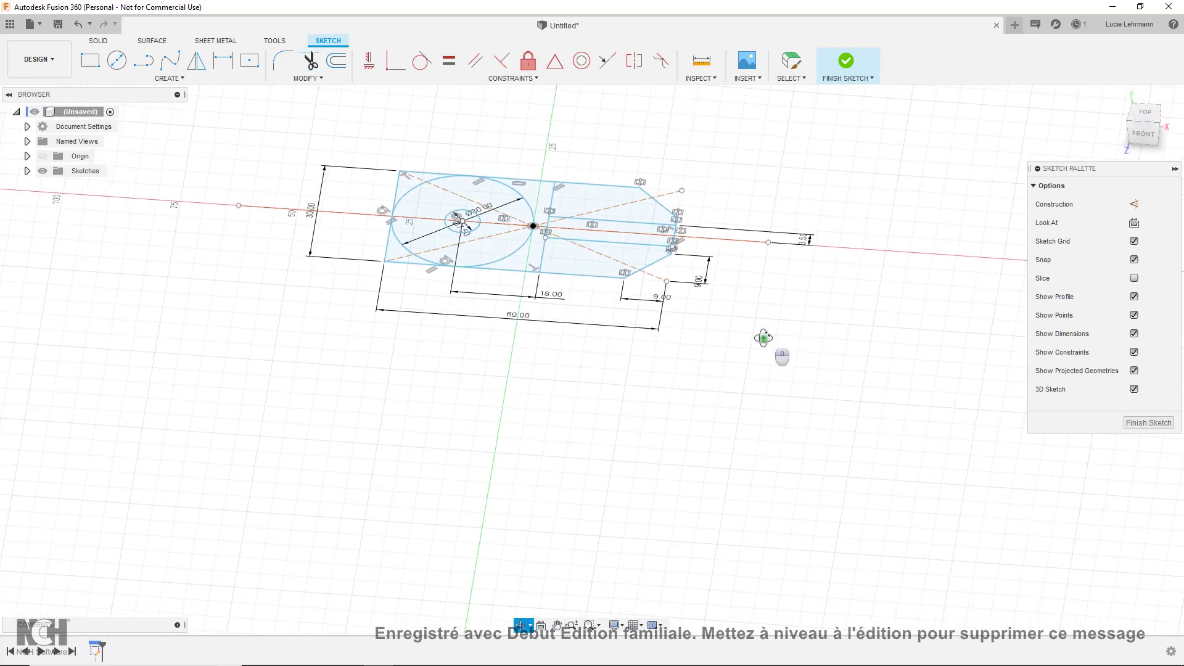
Step: Finish the sketch and extrude the lower-right, middle strip and upper-right profiles 10 mm
left_click(846, 62)
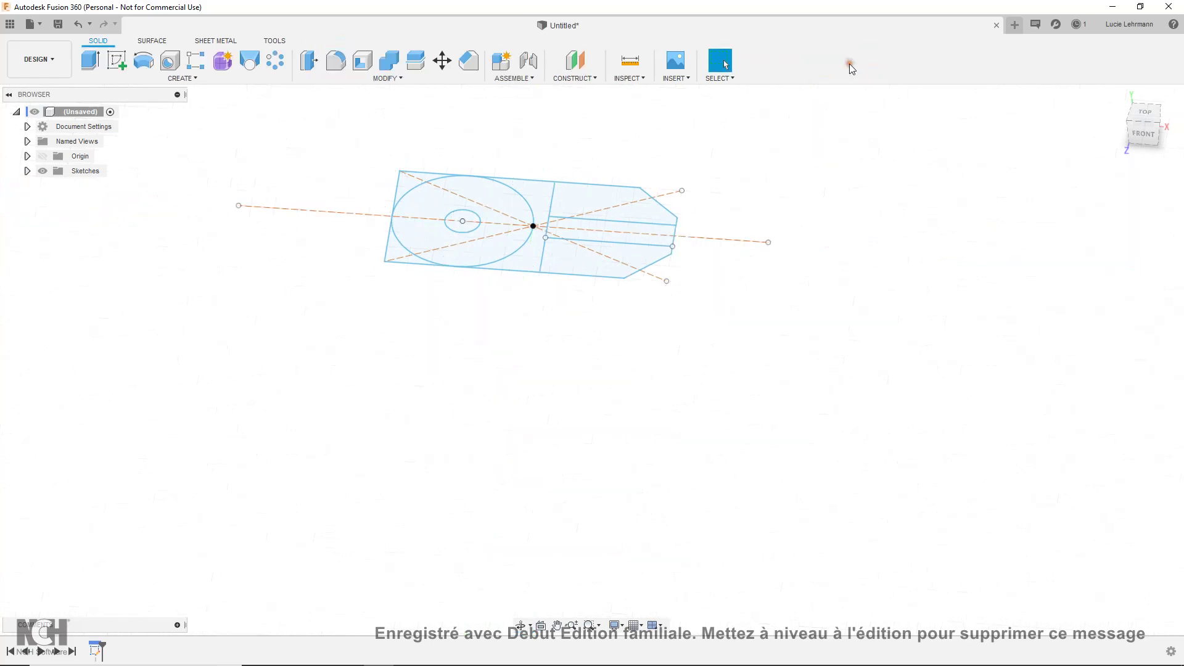
key("e")
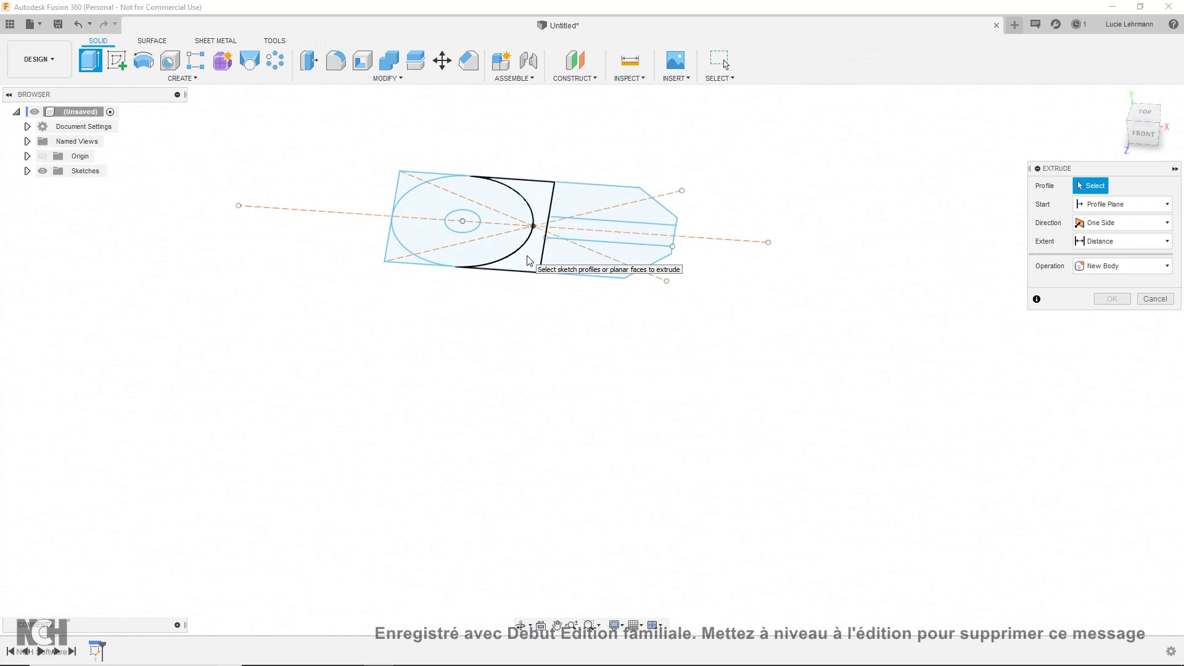
left_click(570, 258)
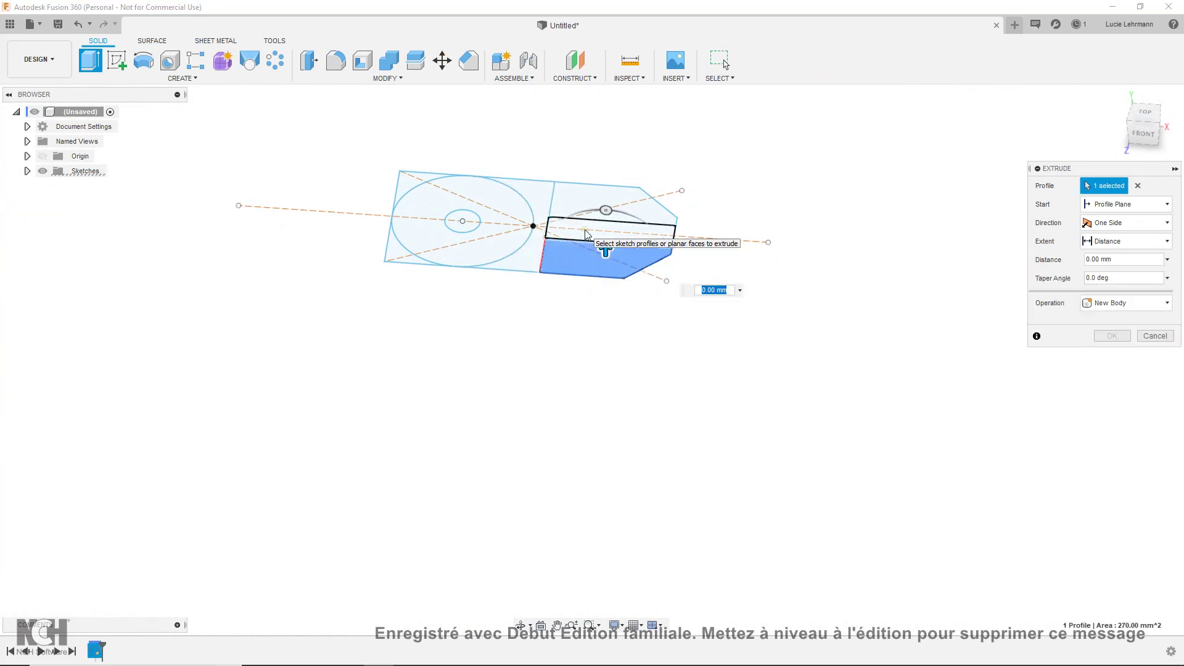
left_click(585, 233)
left_click(589, 210)
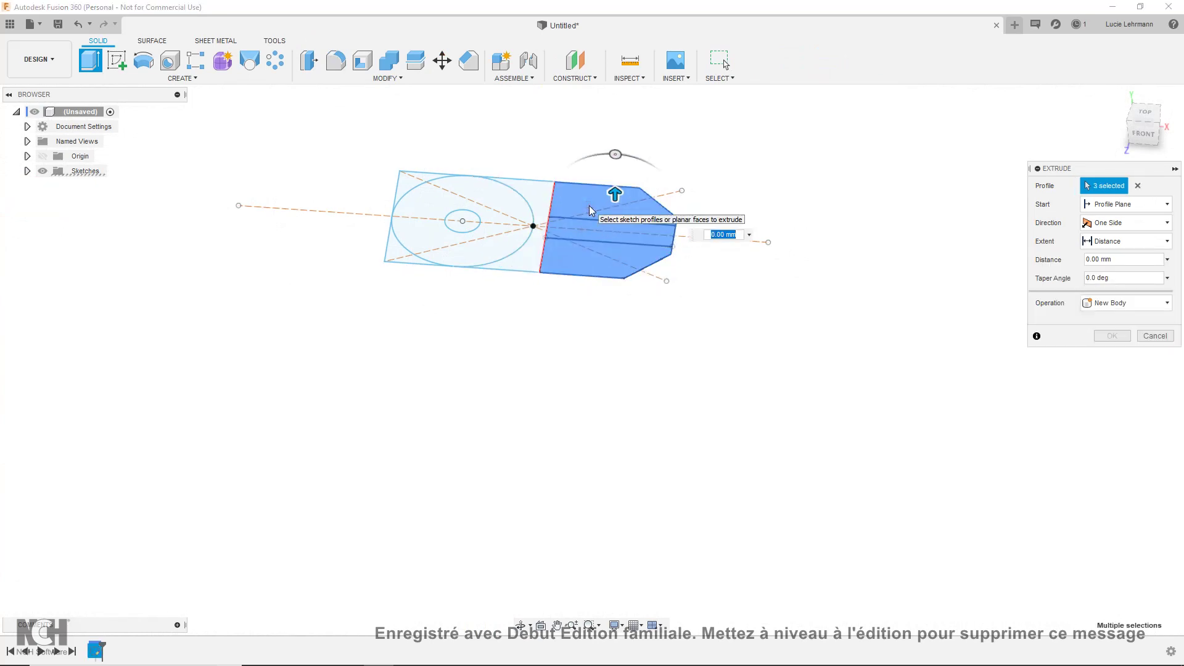
type("10")
key("Return")
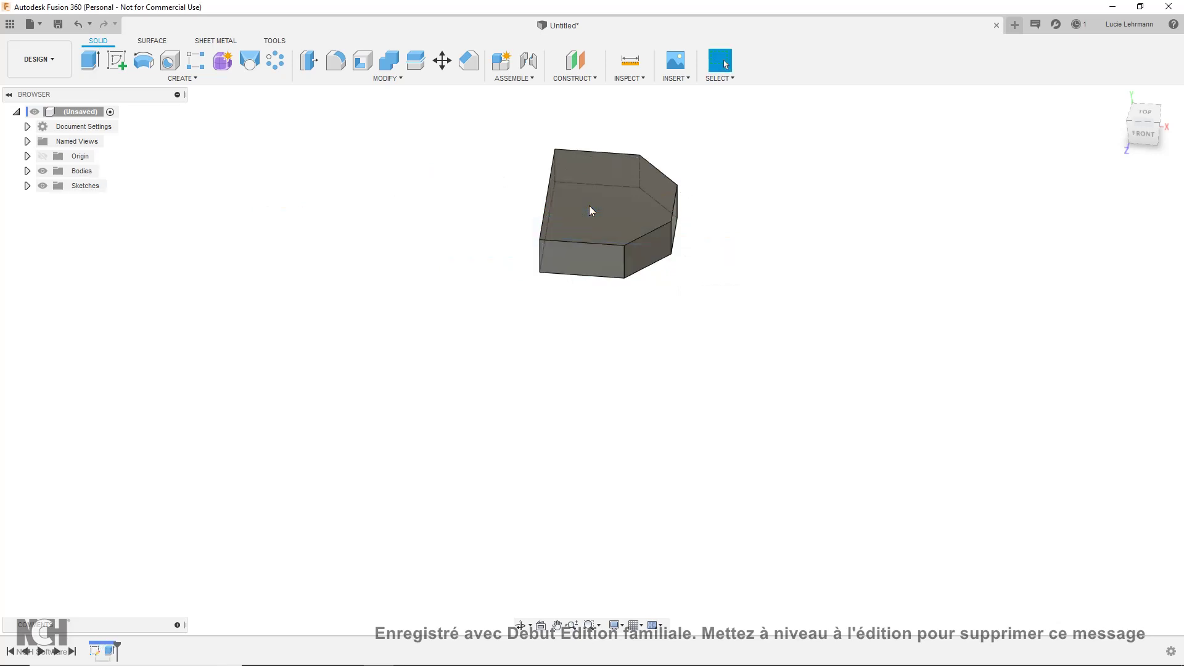
Step: Show the sketch over the body again and check the reference drawing
left_click(27, 186)
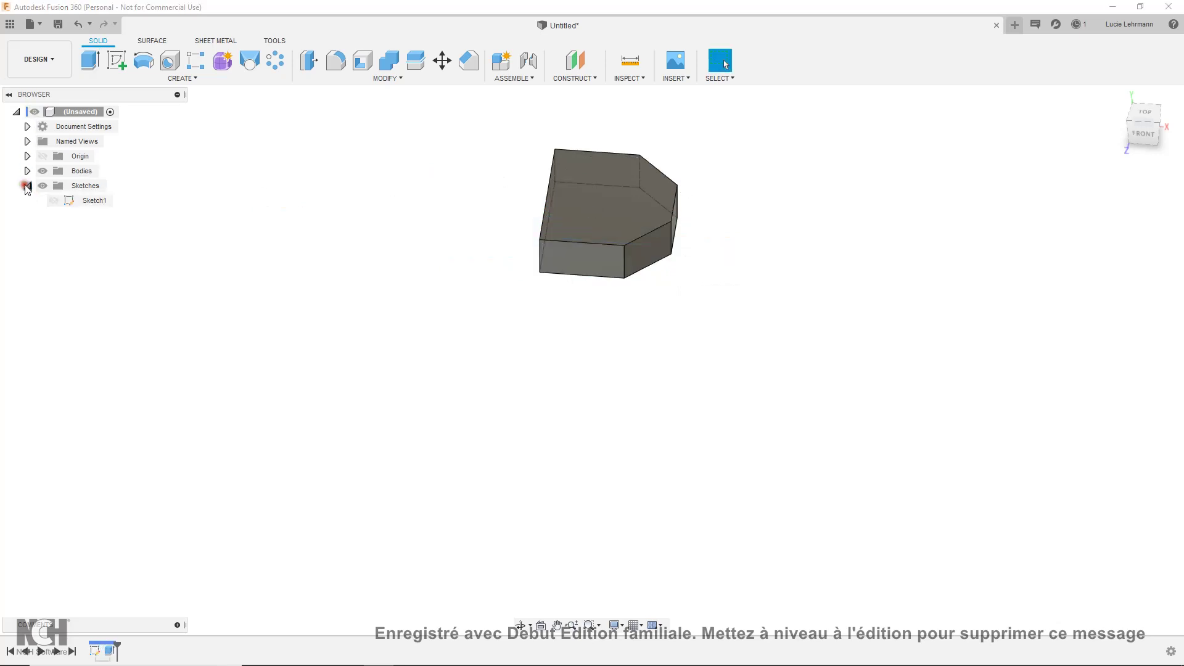
left_click(51, 201)
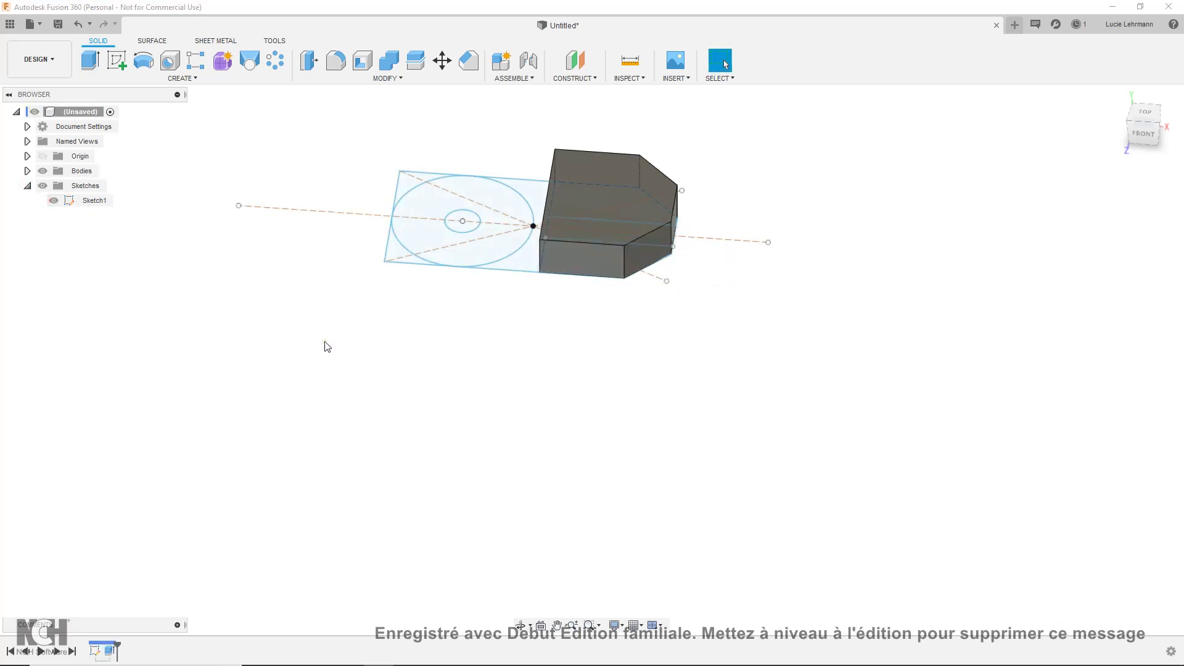
key("alt+Tab")
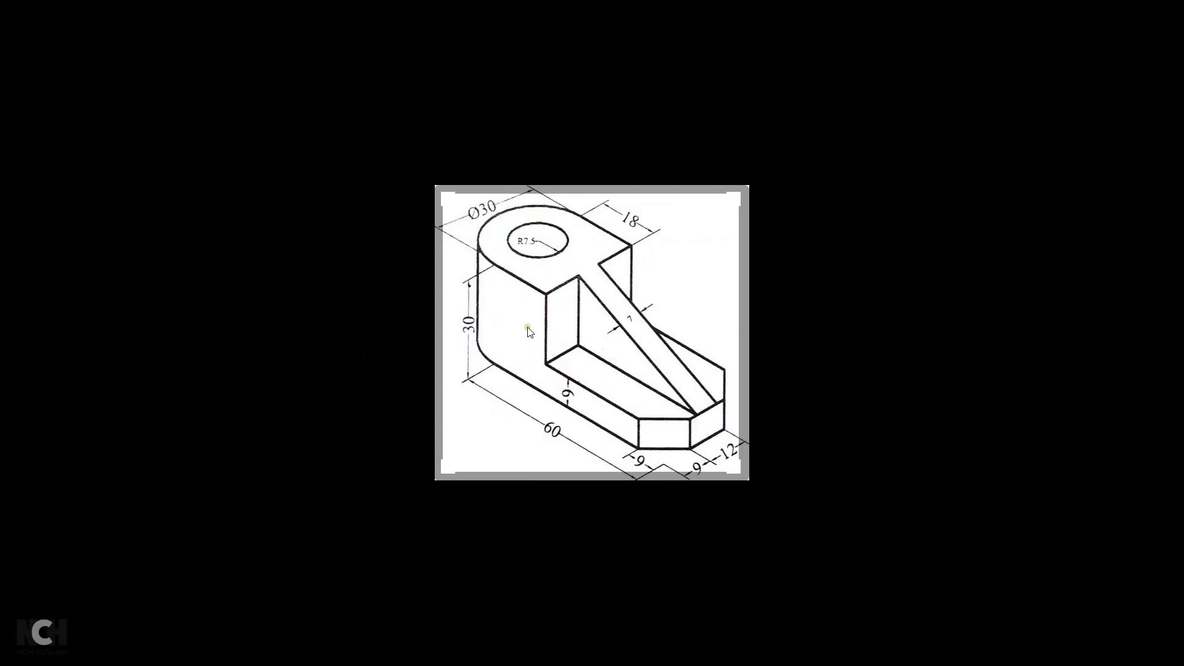
key("alt+Tab")
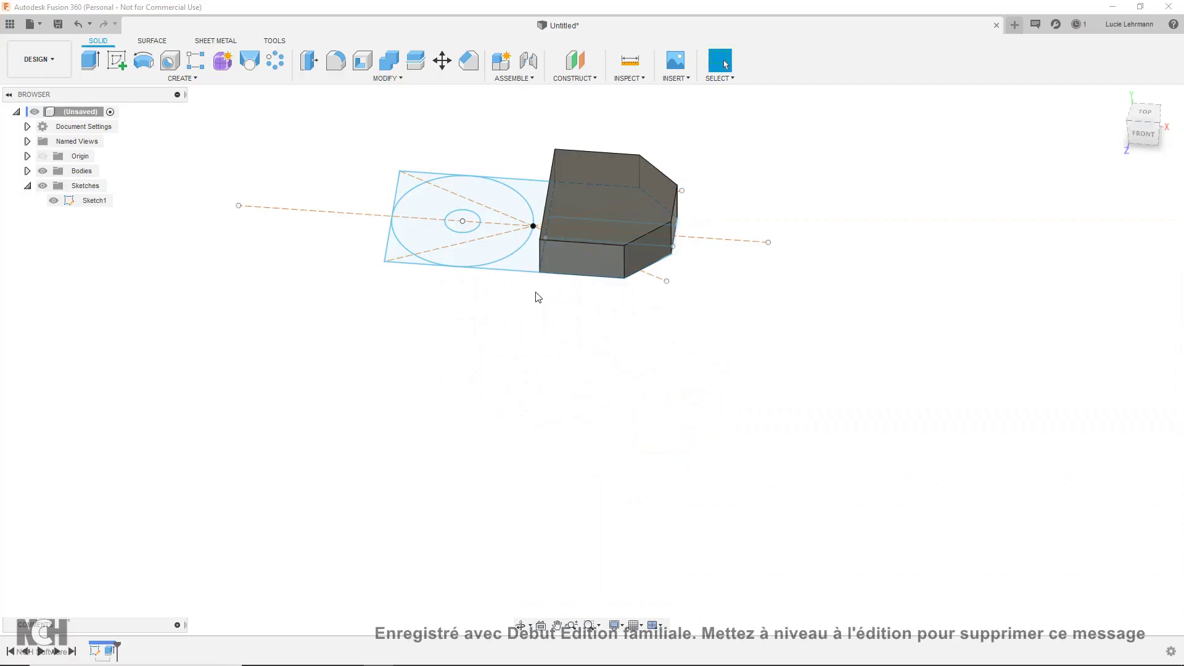
Step: Extrude the half-circle and hole ring profiles 30 mm as a joined boss
key("e")
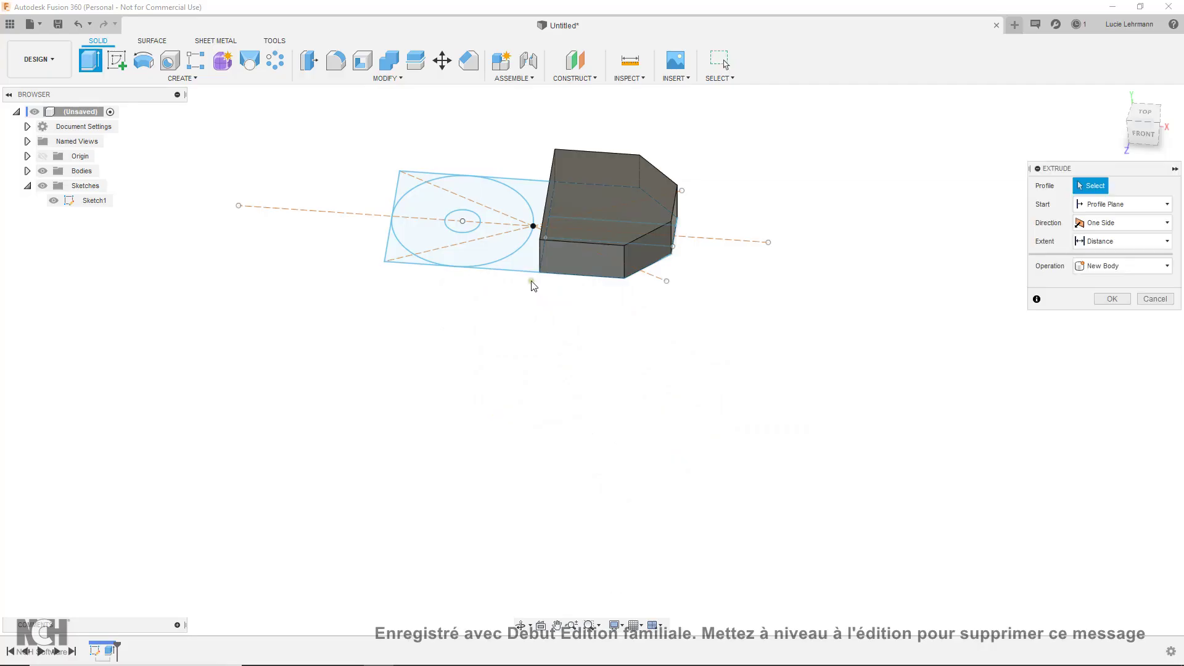
left_click(510, 255)
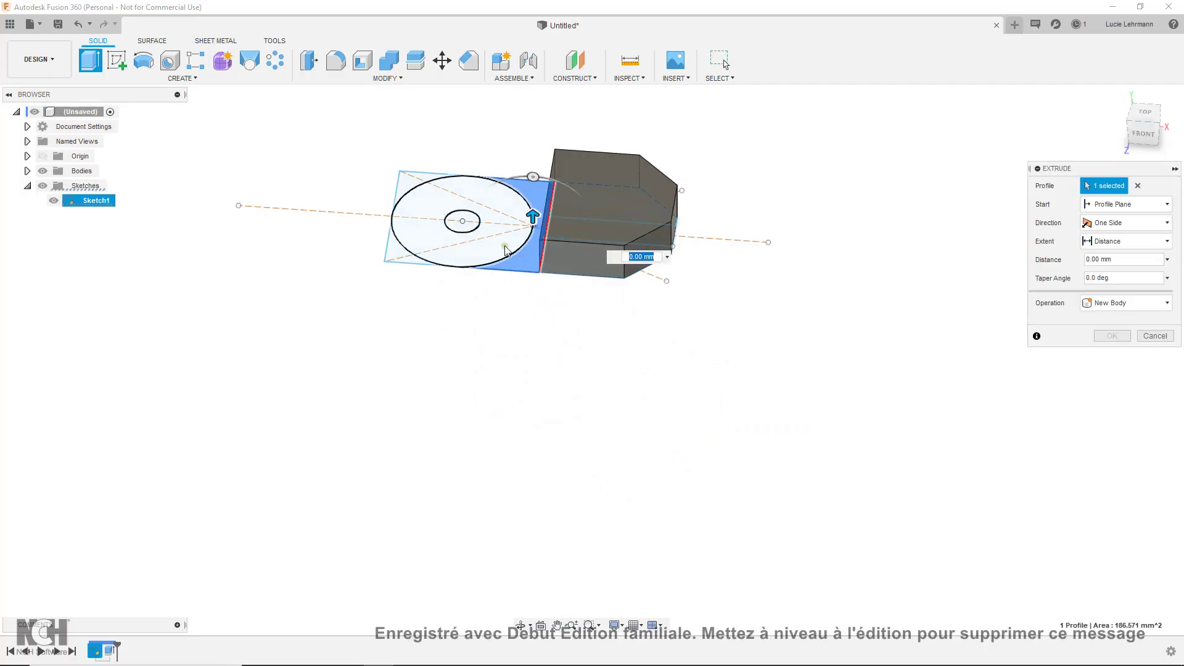
left_click(506, 250)
type("30")
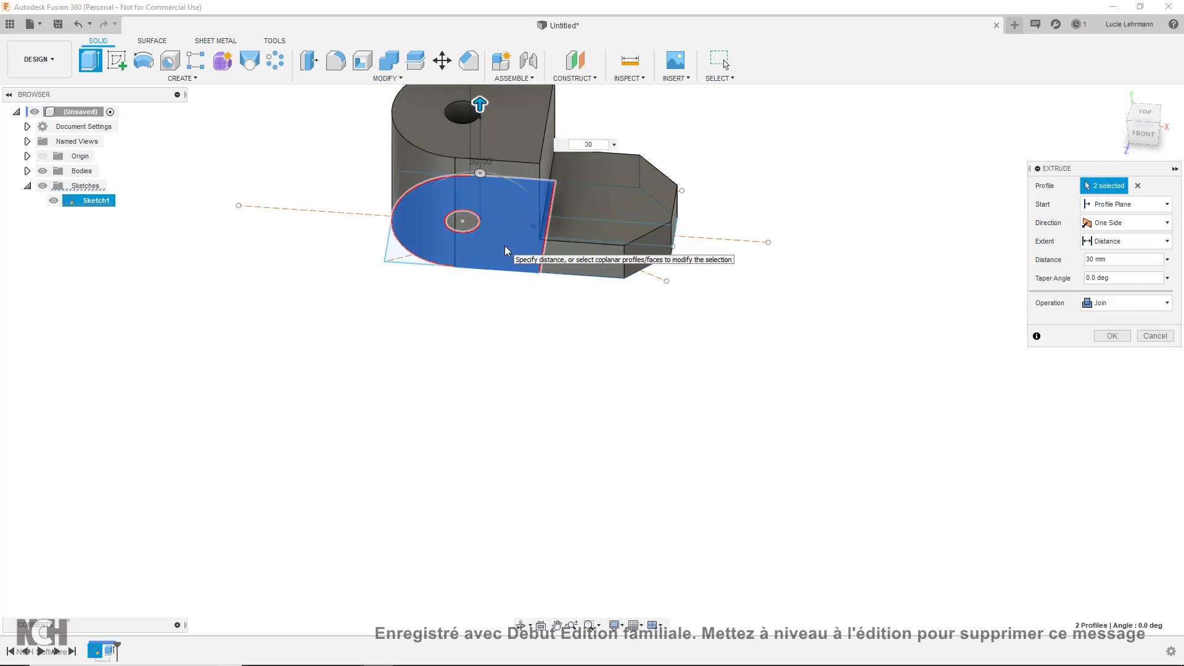
key("Return")
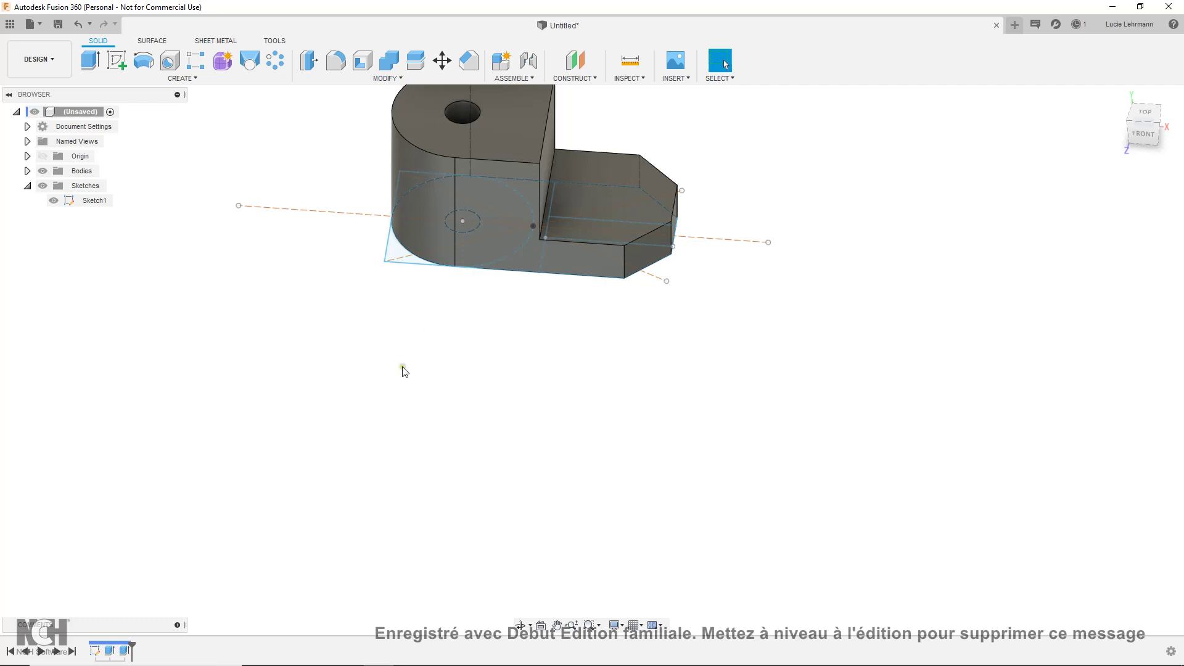
Step: Reopen Sketch1 and trim the top and left rectangle lines around the circle
left_click(95, 651)
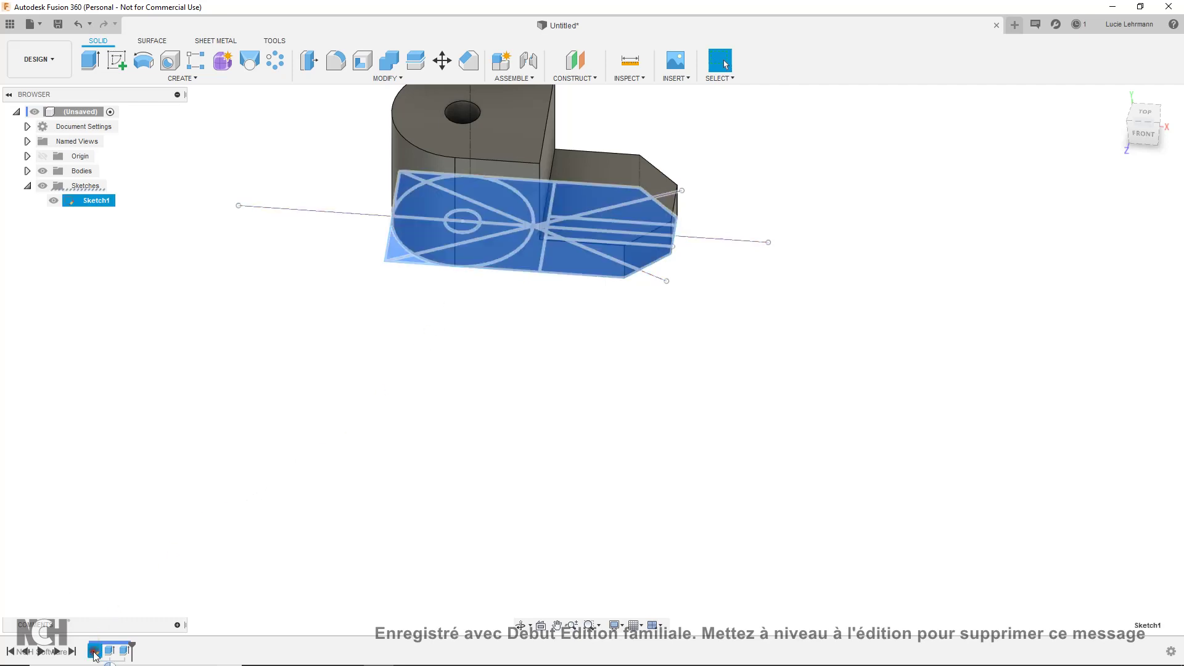
right_click(94, 653)
left_click(130, 529)
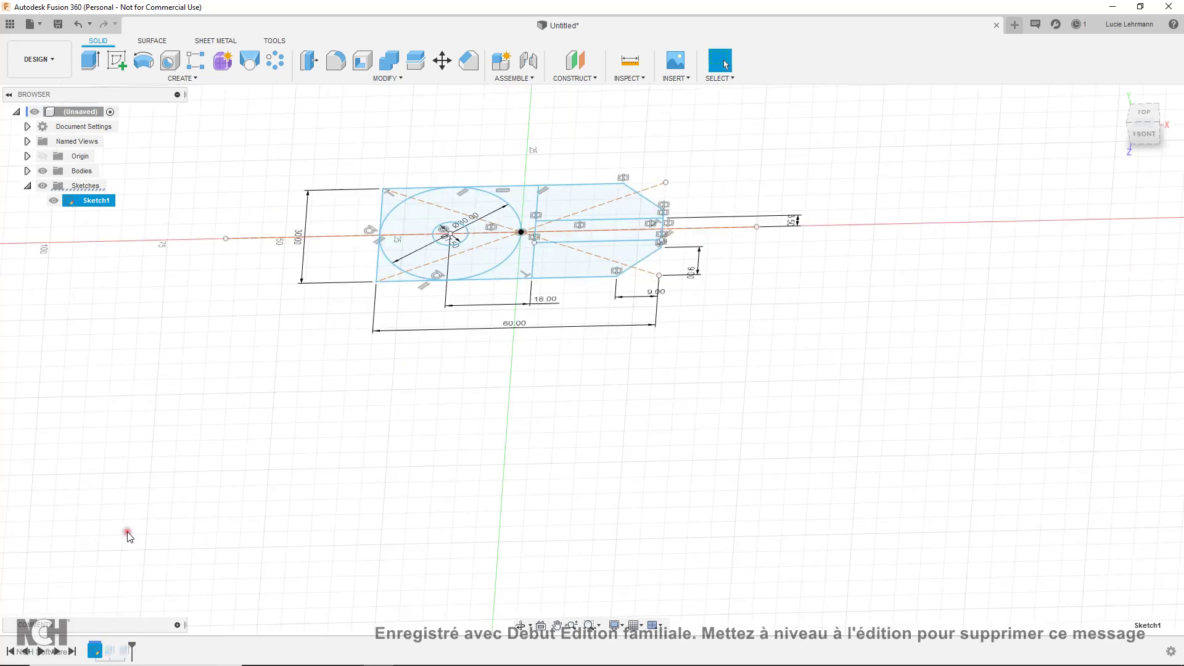
left_click(308, 78)
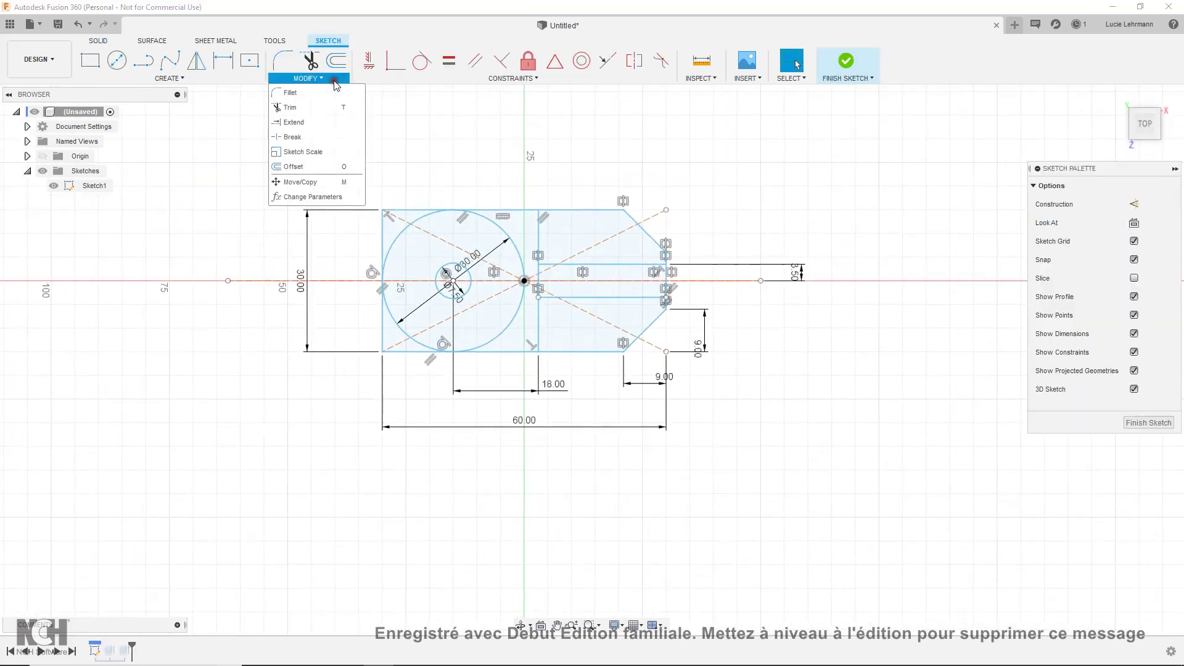
left_click(305, 108)
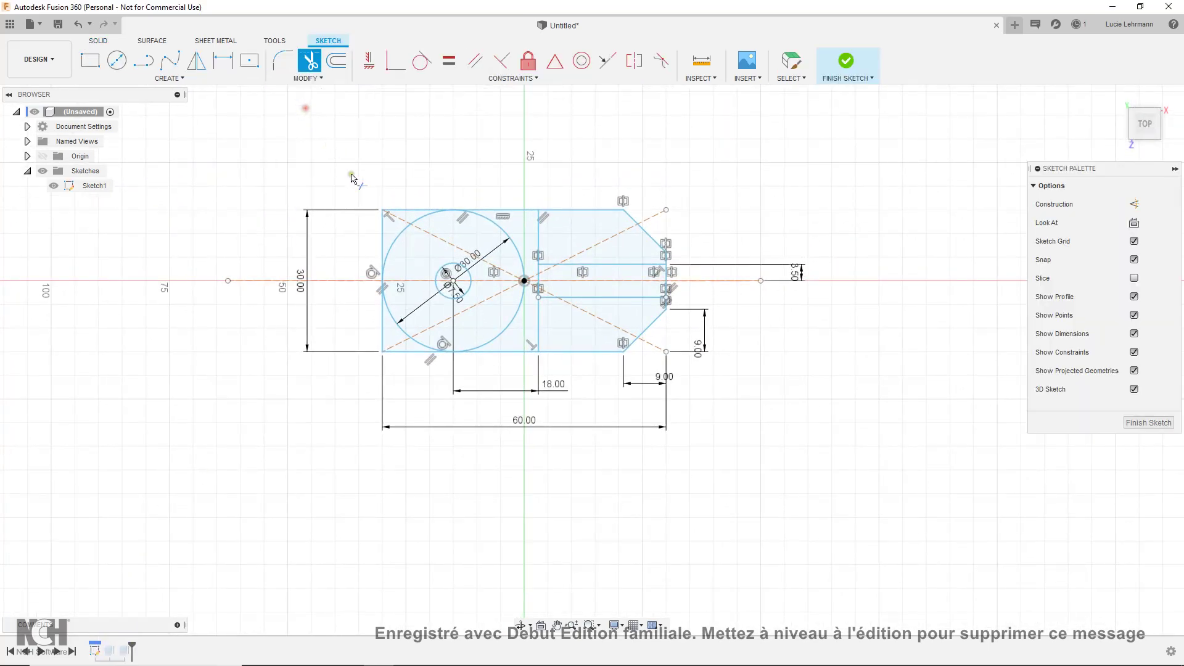
left_click(395, 209)
left_click(384, 236)
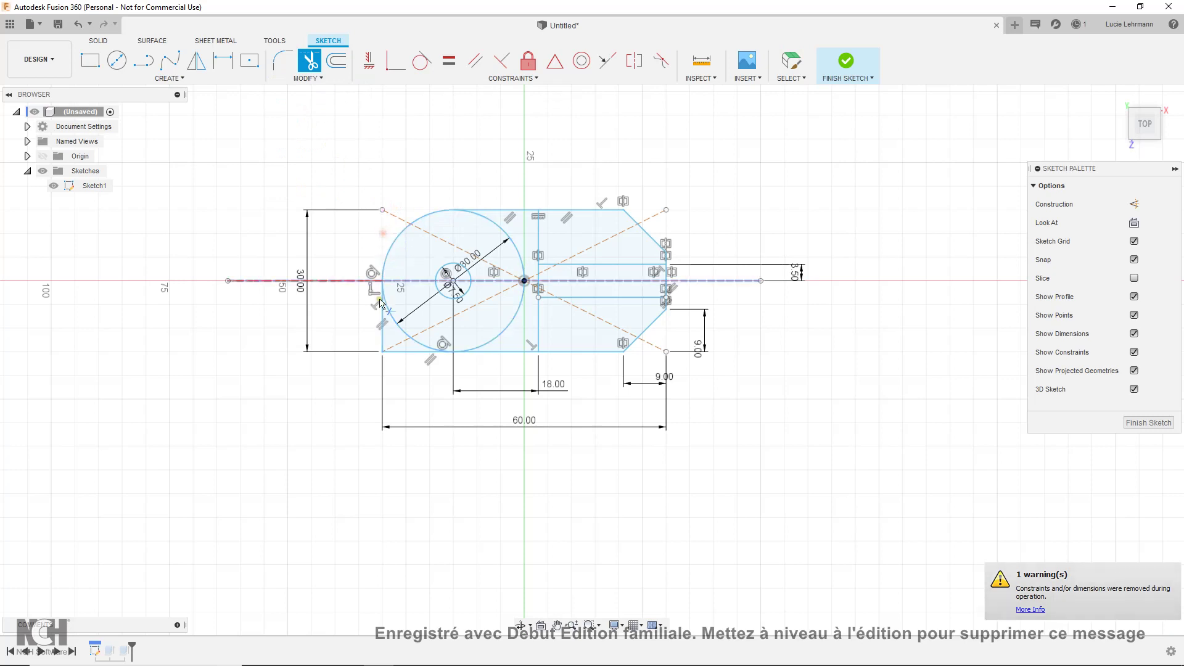
left_click(382, 339)
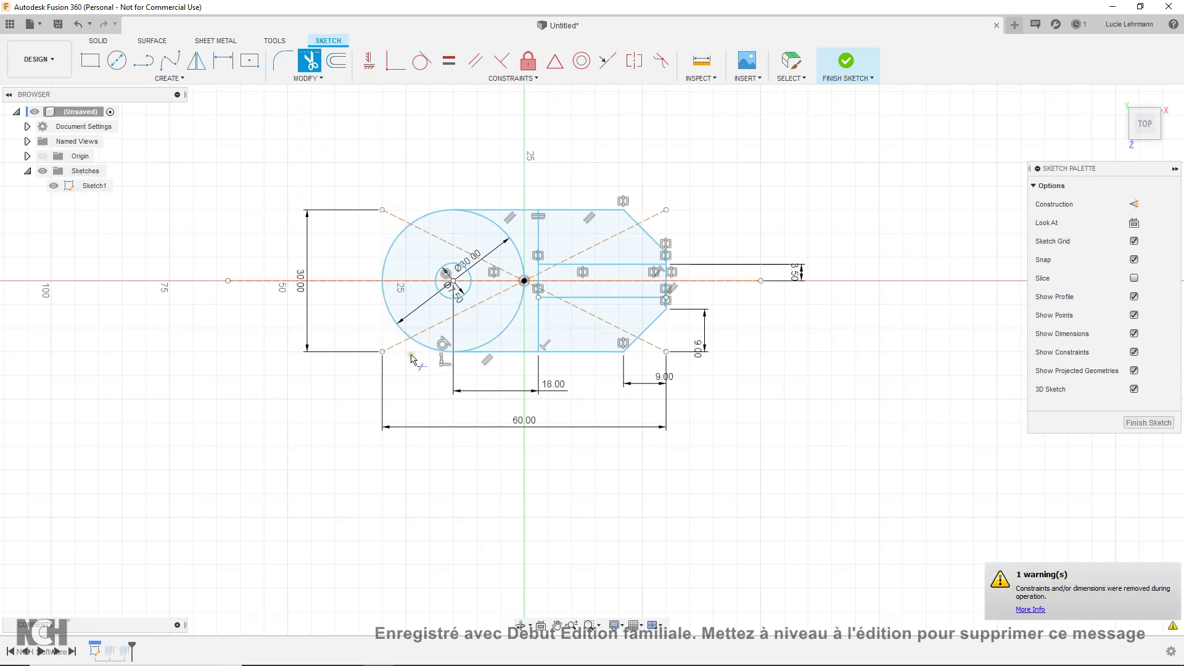
left_click(848, 62)
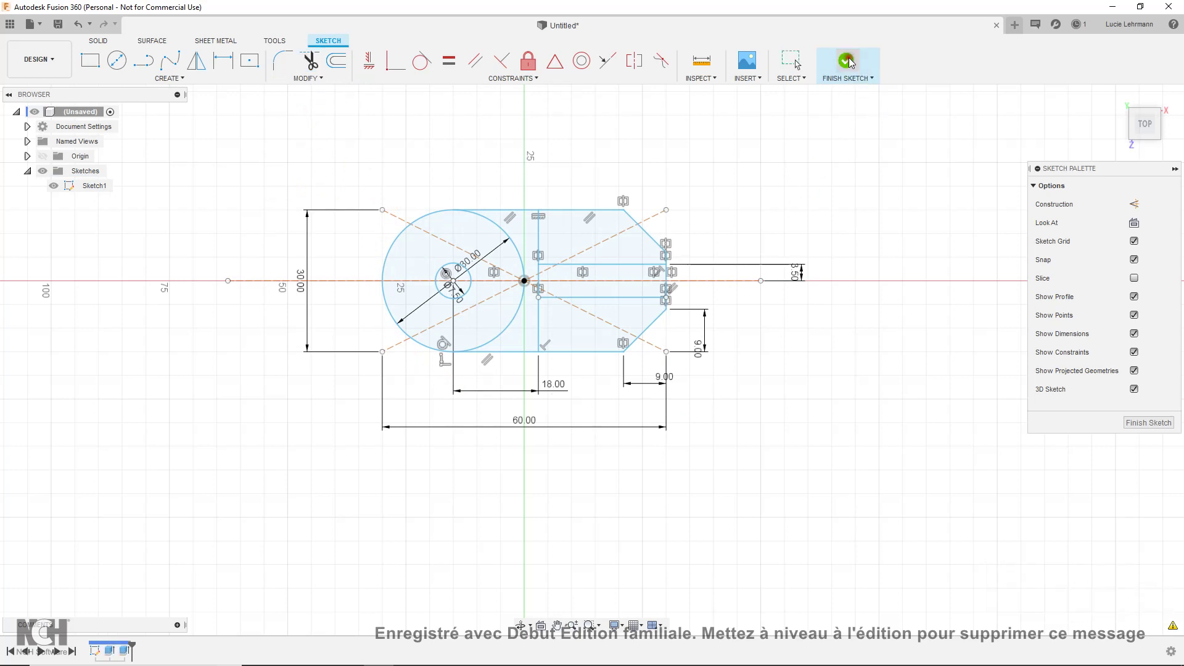
mouse_move(830, 267)
middle_mouse_down("shift")
mouse_move(843, 325)
mouse_move(803, 362)
middle_mouse_up("shift")
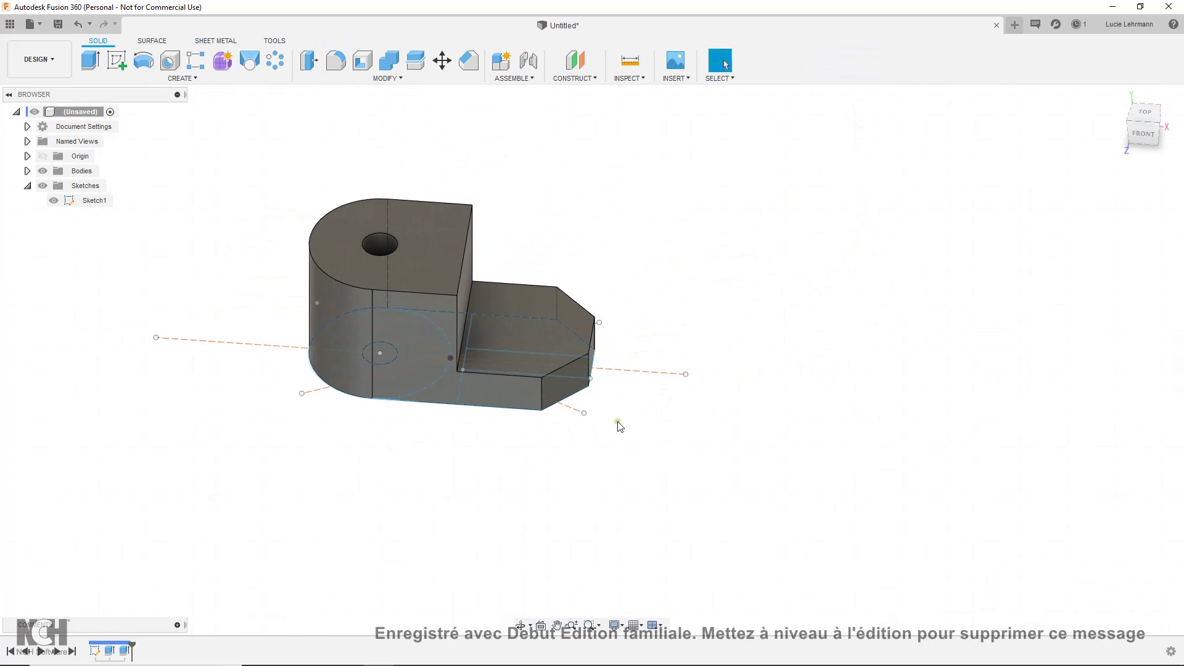
Step: Extrude the narrow strip profile in one direction up to the boss's top face
key("e")
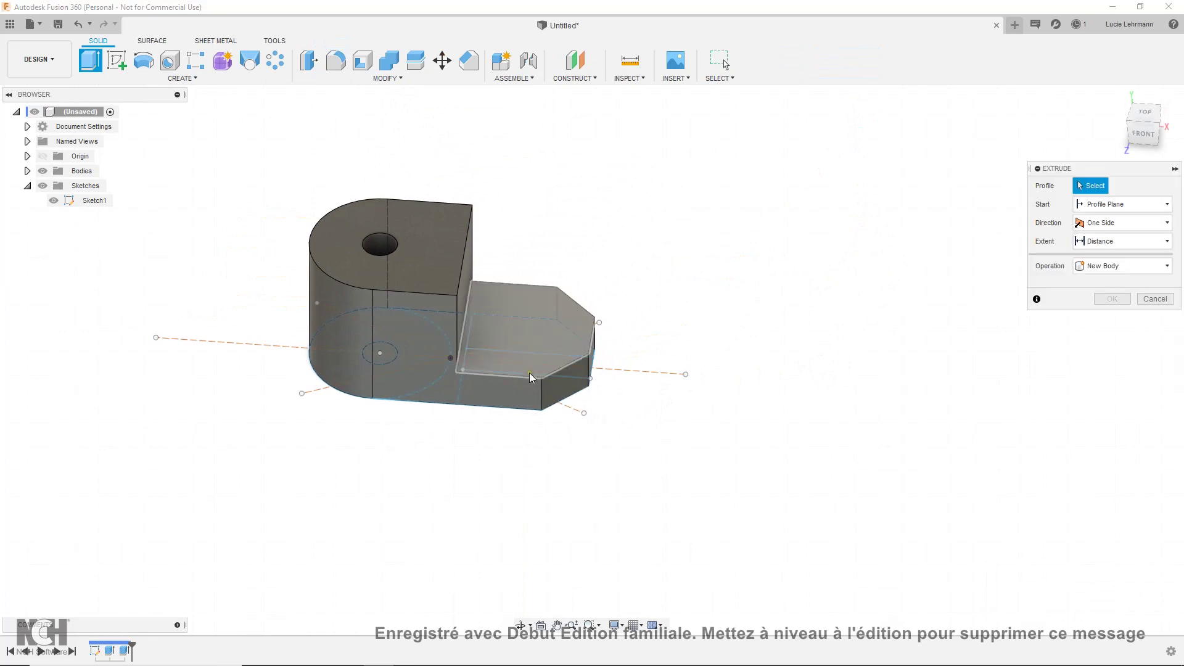
left_click_drag(530, 373, 536, 412)
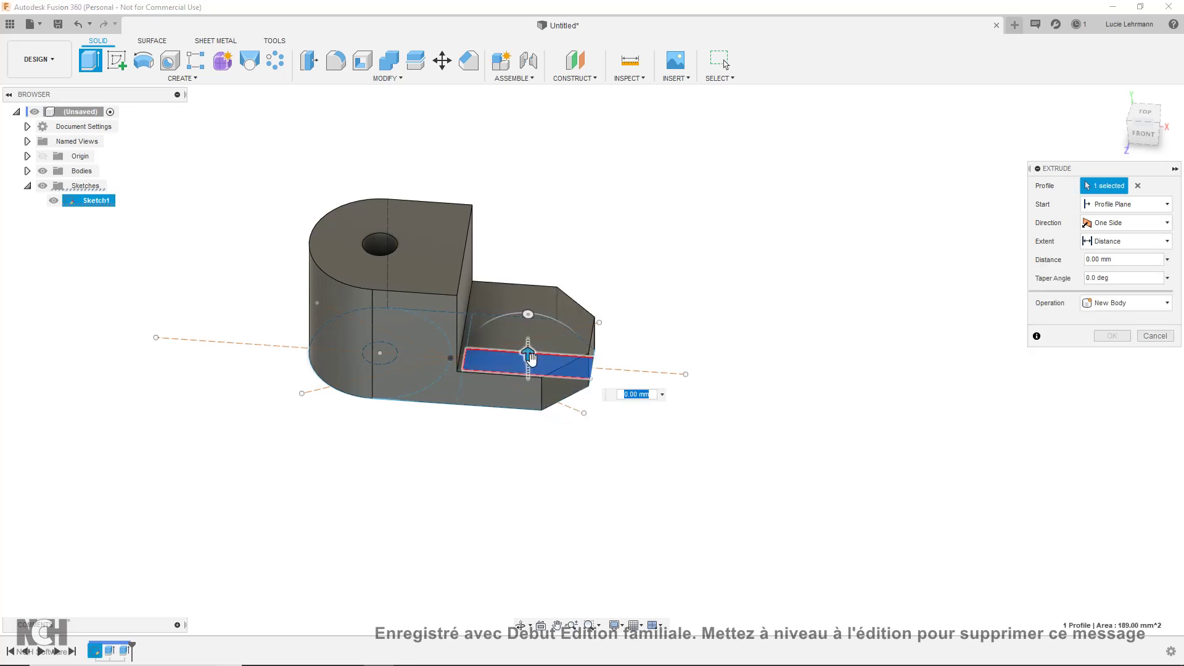
left_click(1132, 225)
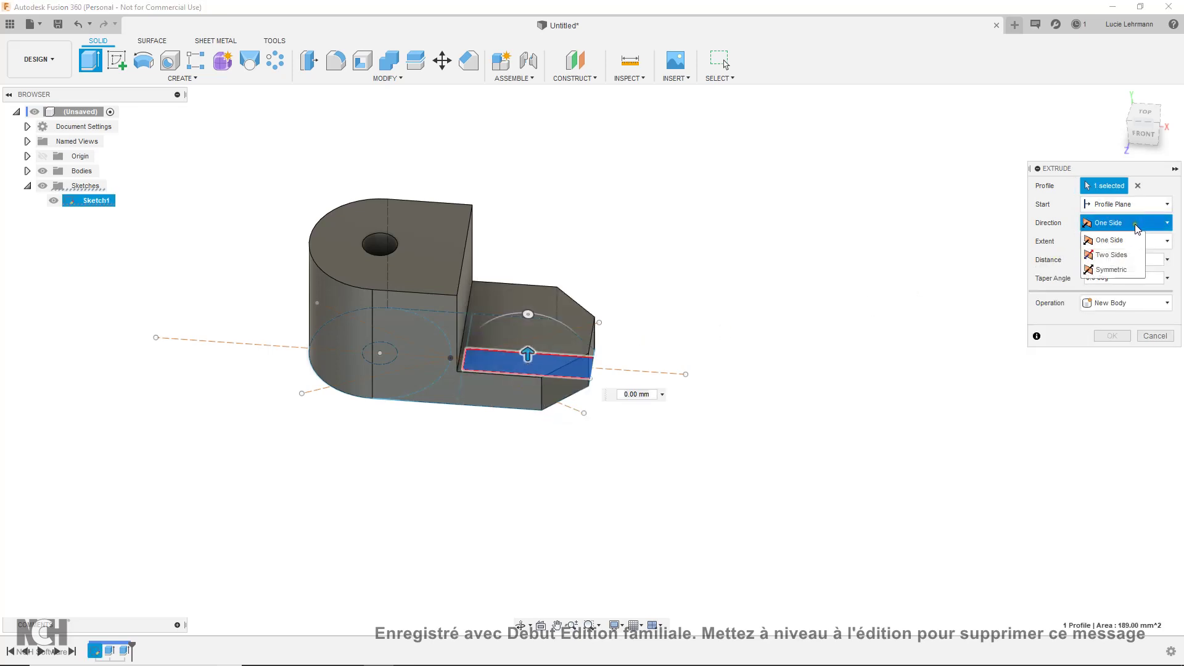
left_click(1135, 232)
left_click(1137, 239)
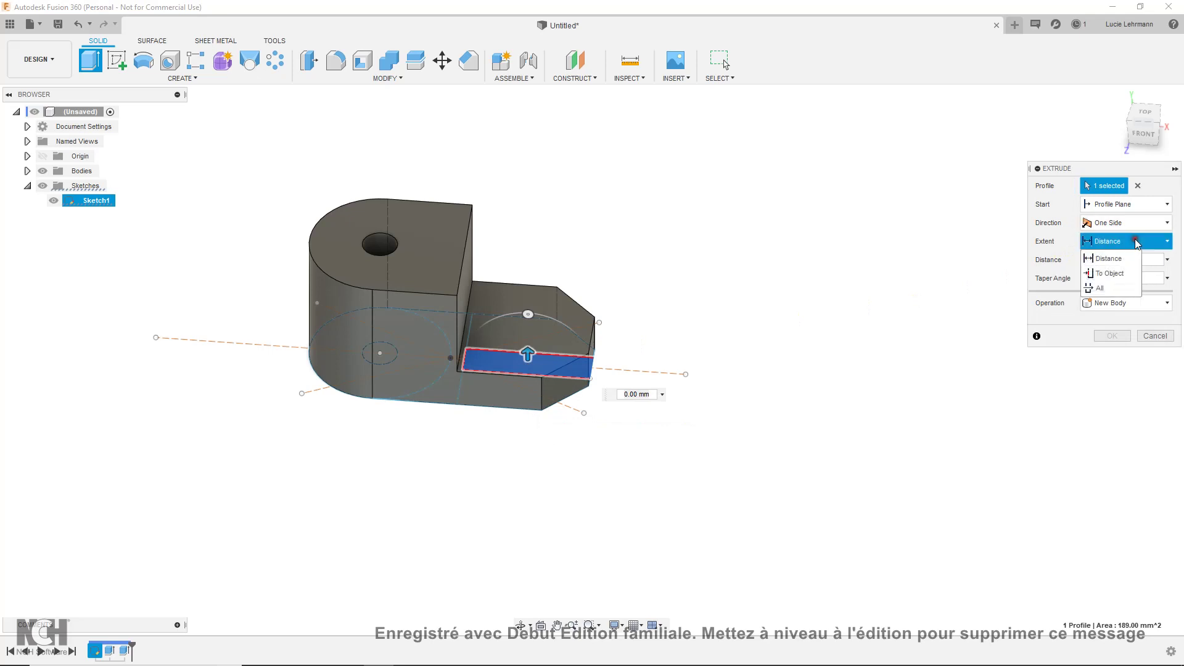
left_click(1130, 271)
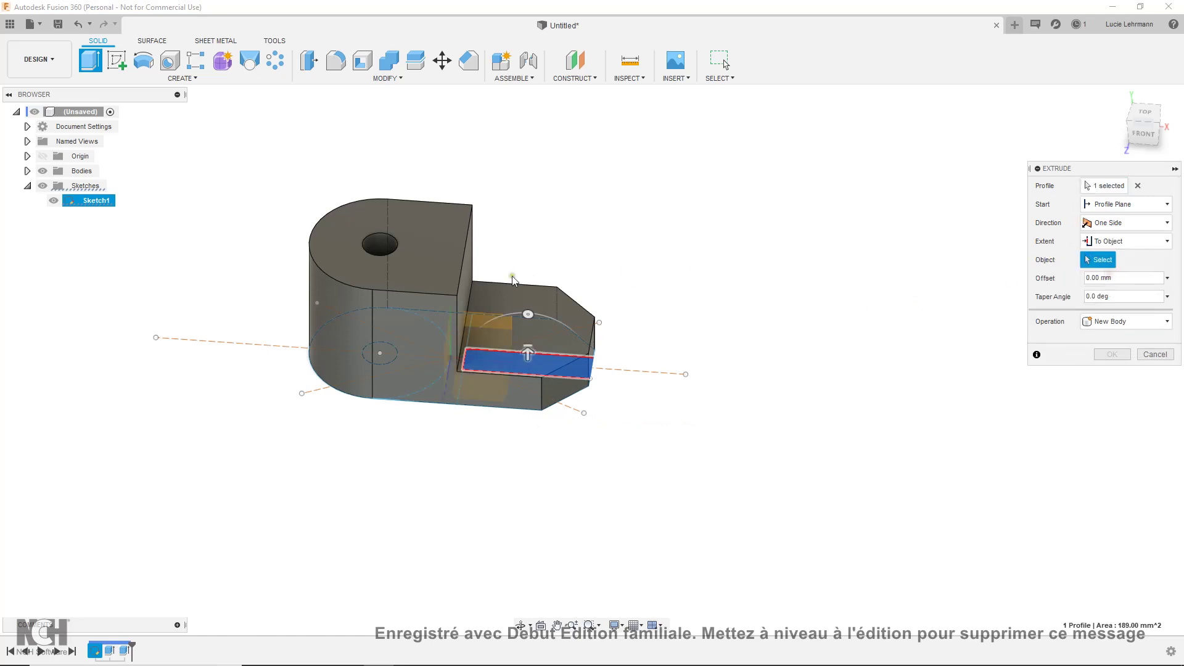
left_click(450, 270)
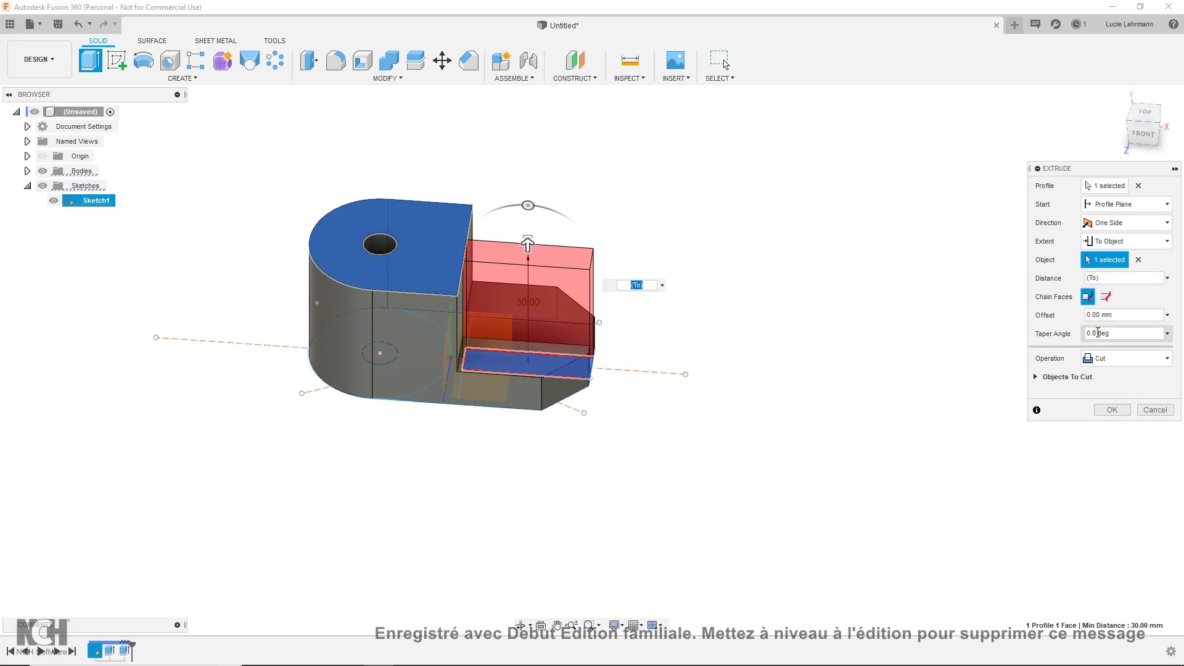
Step: Try different taper angles on the rib extrusion, such as -10 and -5 degrees
left_click(1096, 333)
double_click(1097, 333)
type("4")
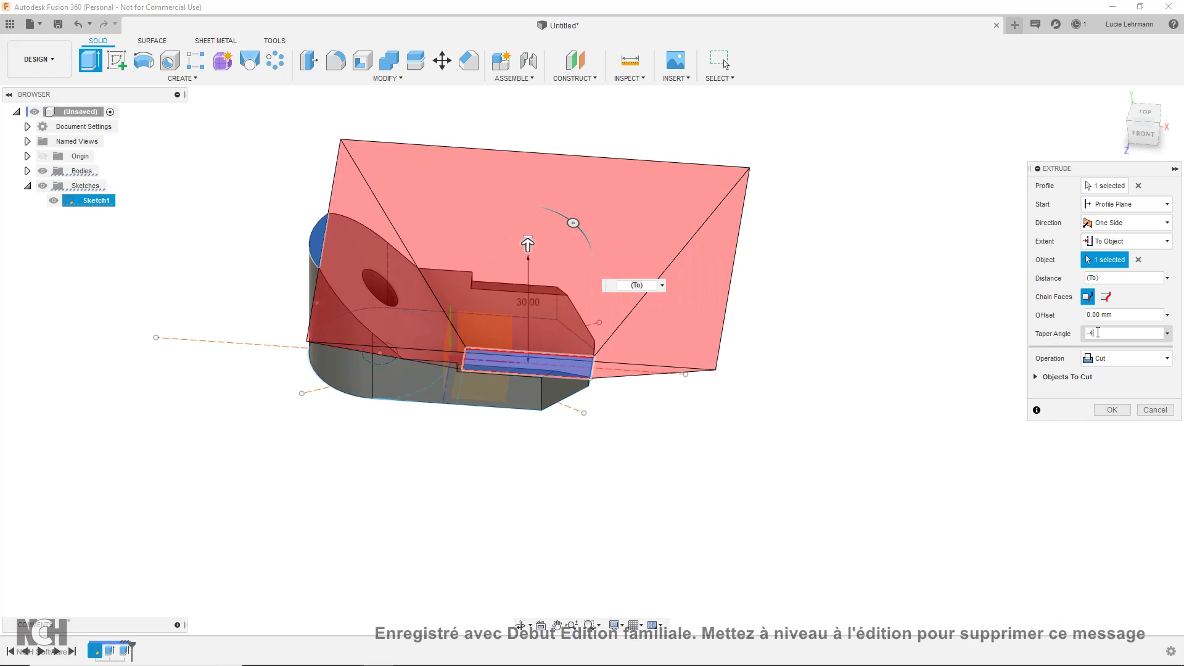
type("5")
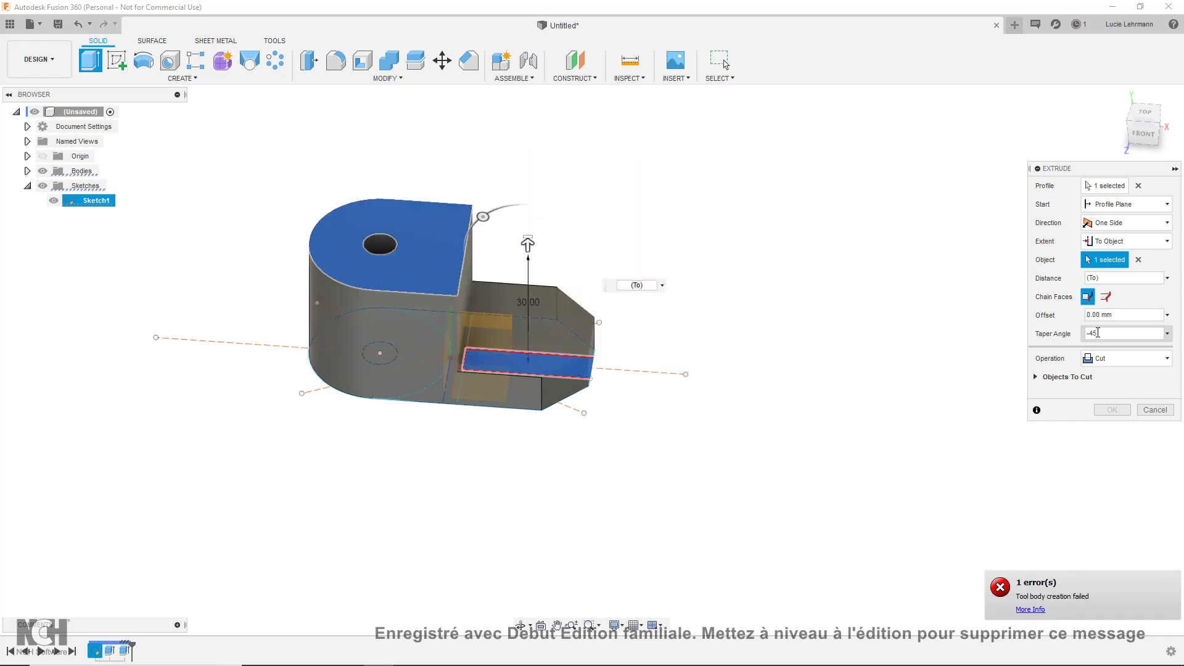
key("BackSpace")
type("10")
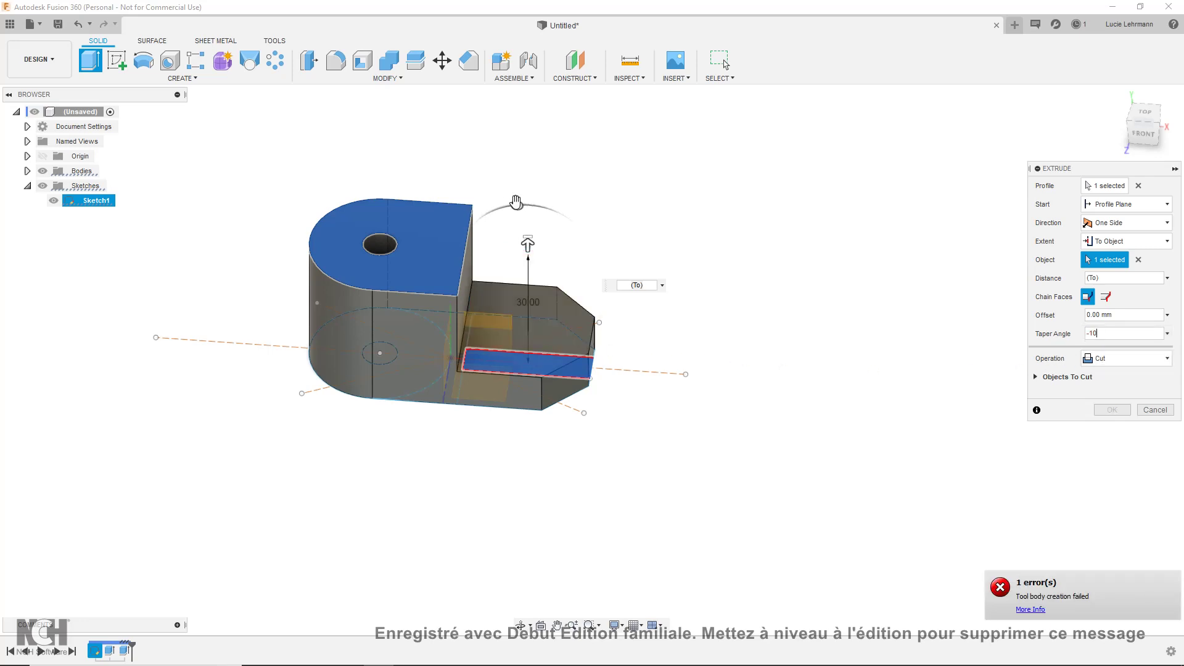
left_click_drag(515, 204, 529, 206)
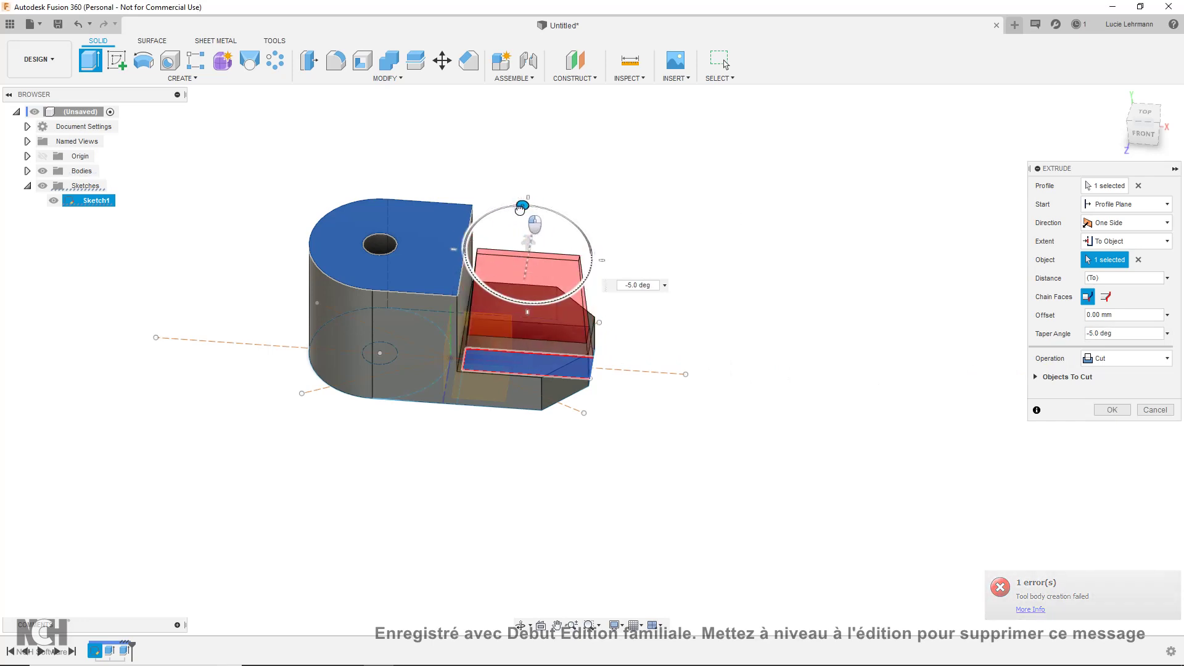
left_click_drag(528, 206, 522, 205)
Step: Set the taper angle to 0 with a Join operation and create the rib
left_click(1100, 336)
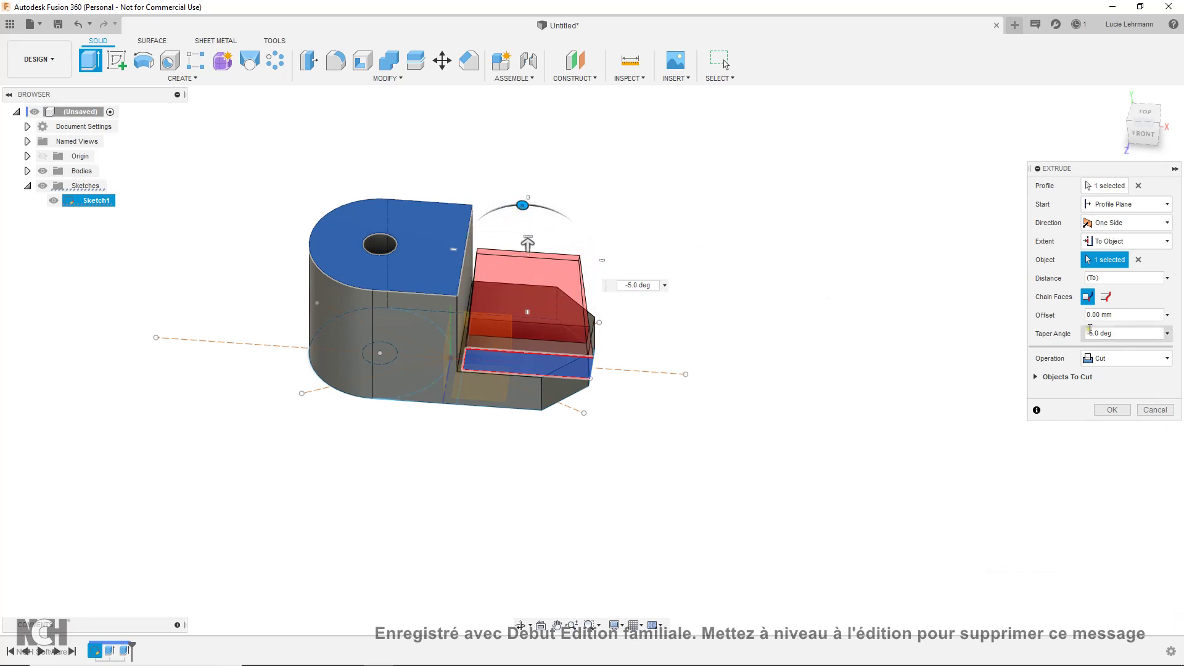
type("0")
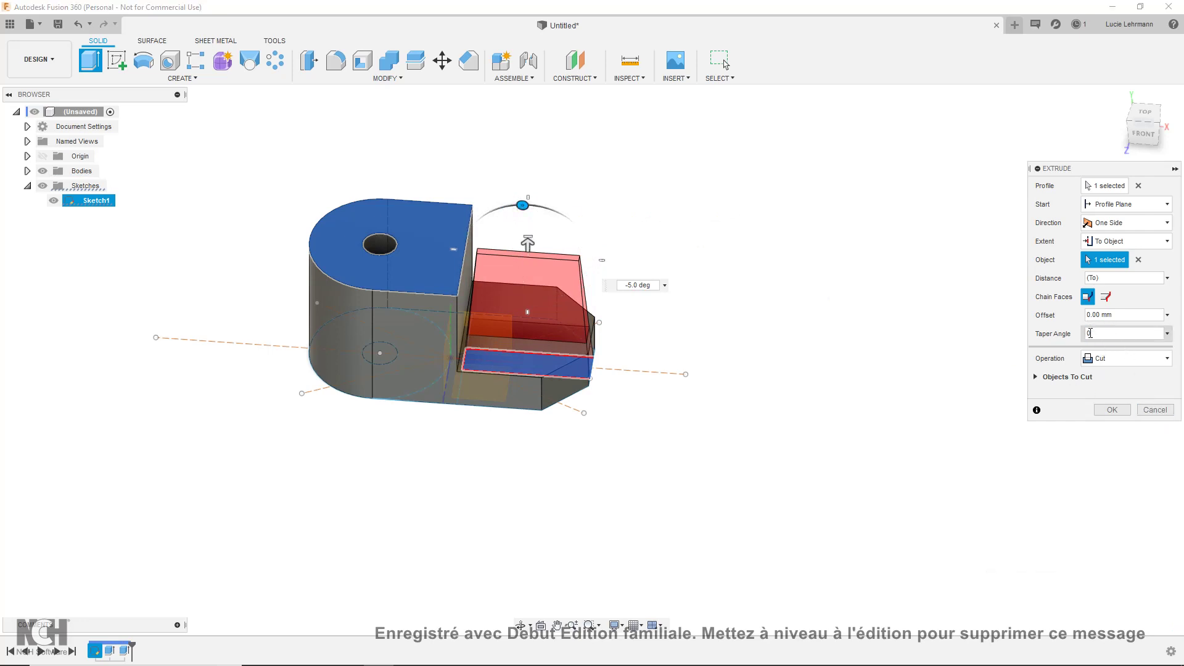
left_click(1130, 359)
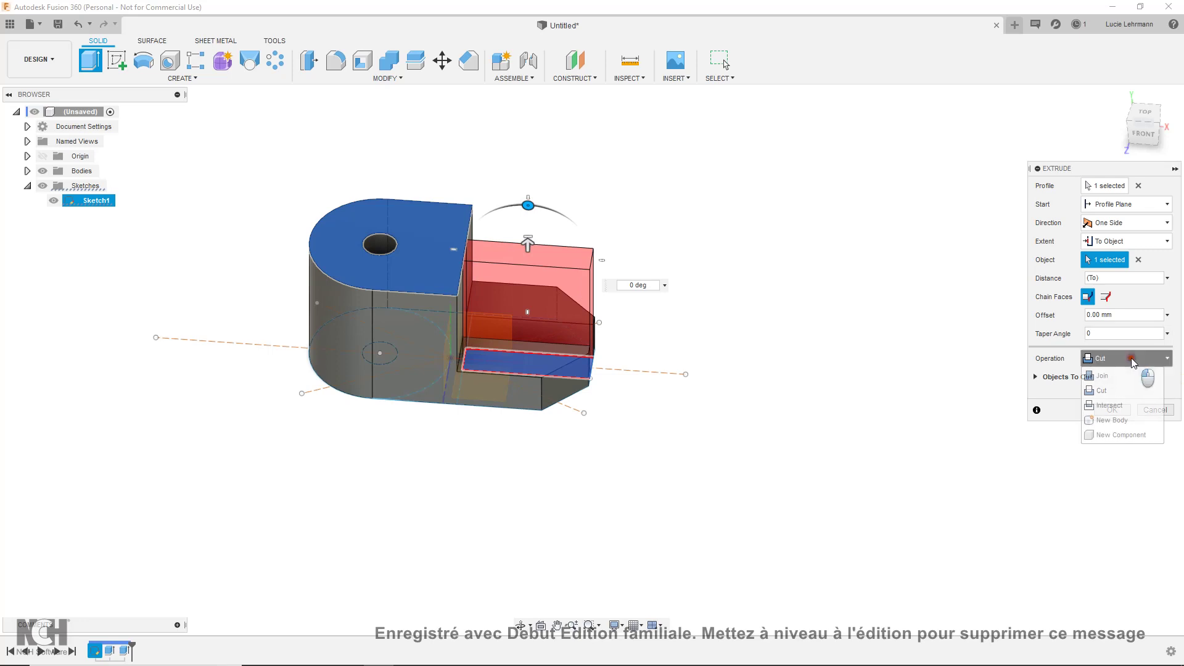
left_click(1114, 376)
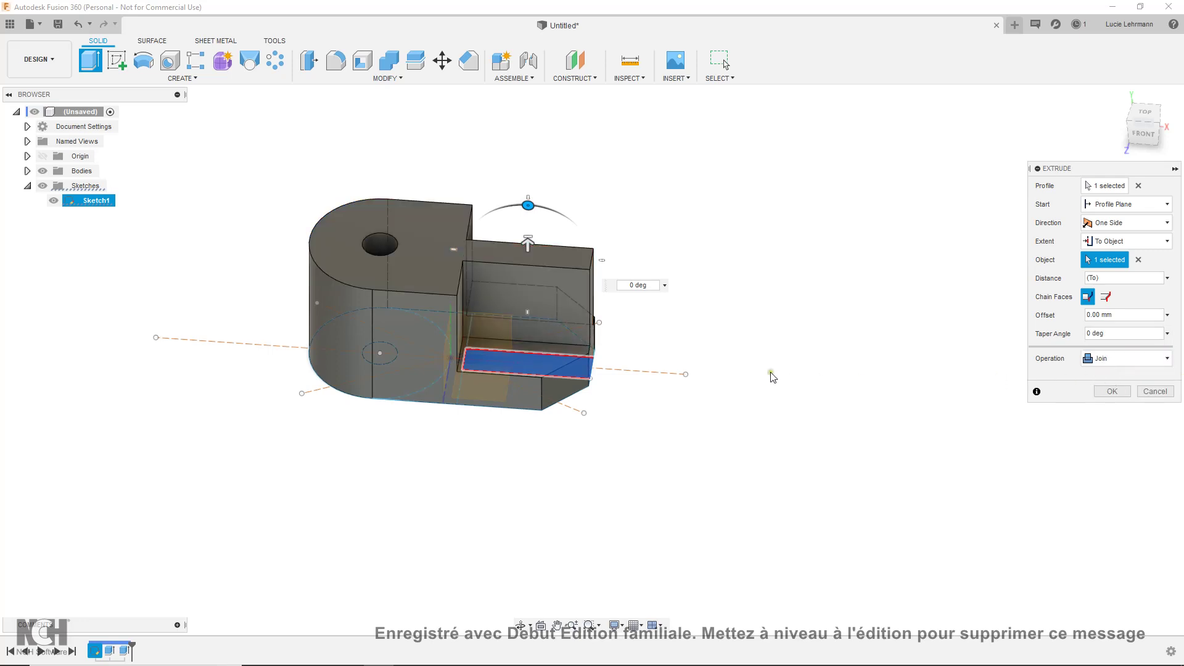
left_click(1111, 391)
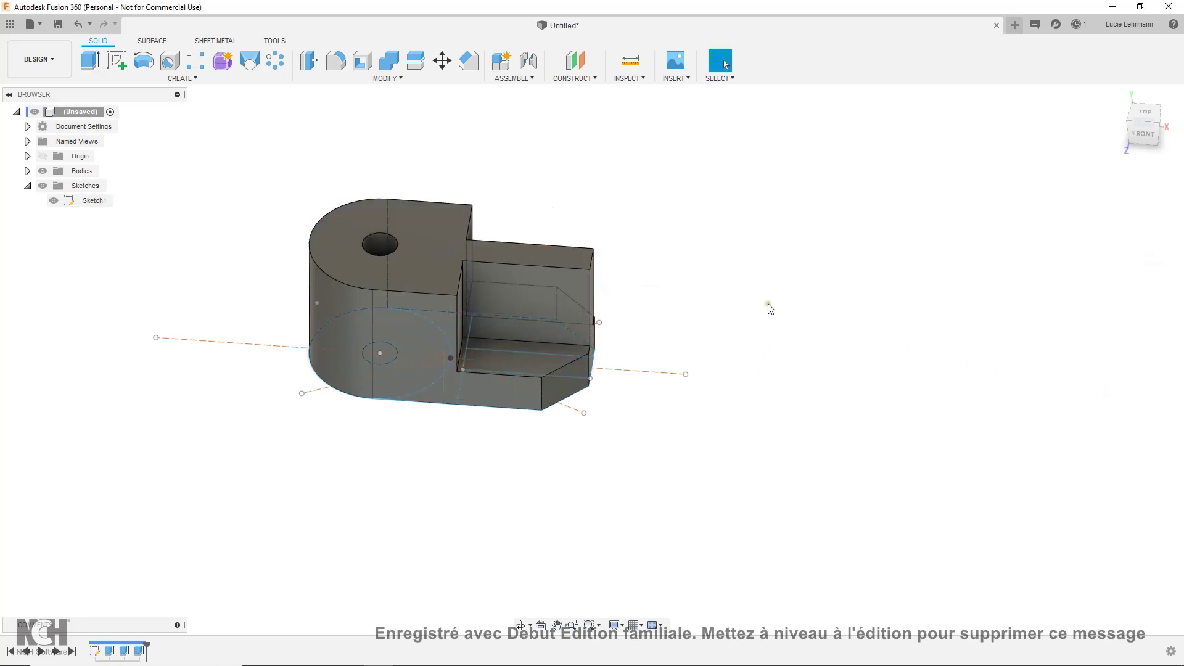
Step: Chamfer the rib's upper outer edge with two distances, dragged to roughly 20 and 25 mm
left_click(468, 60)
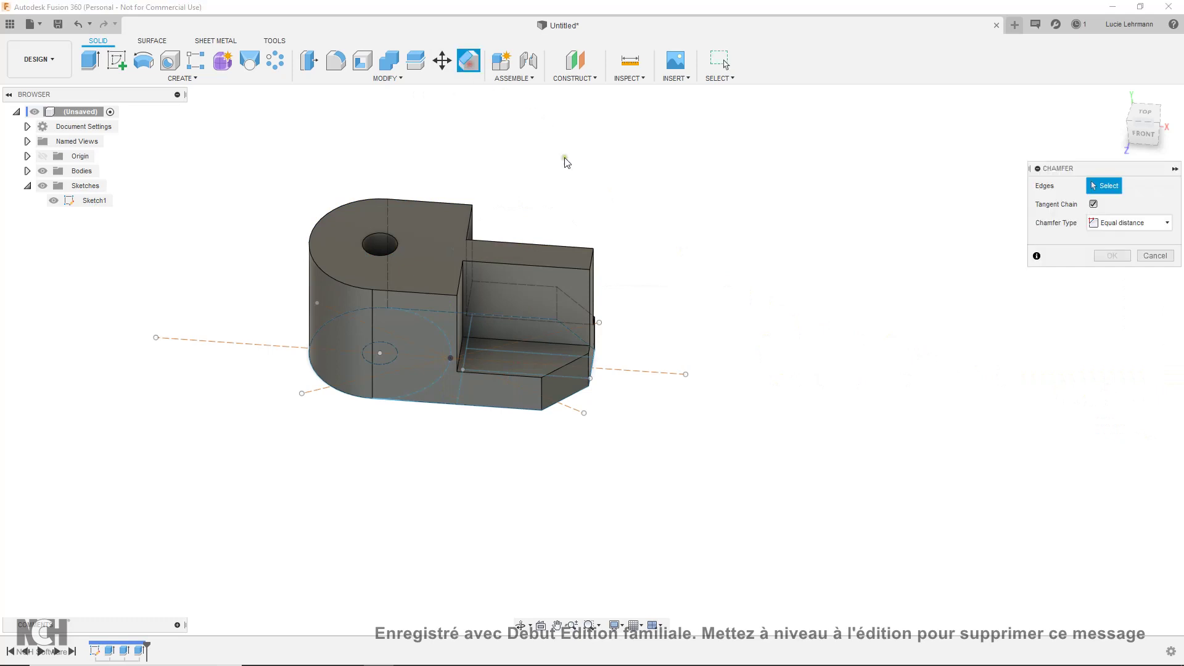
left_click(589, 255)
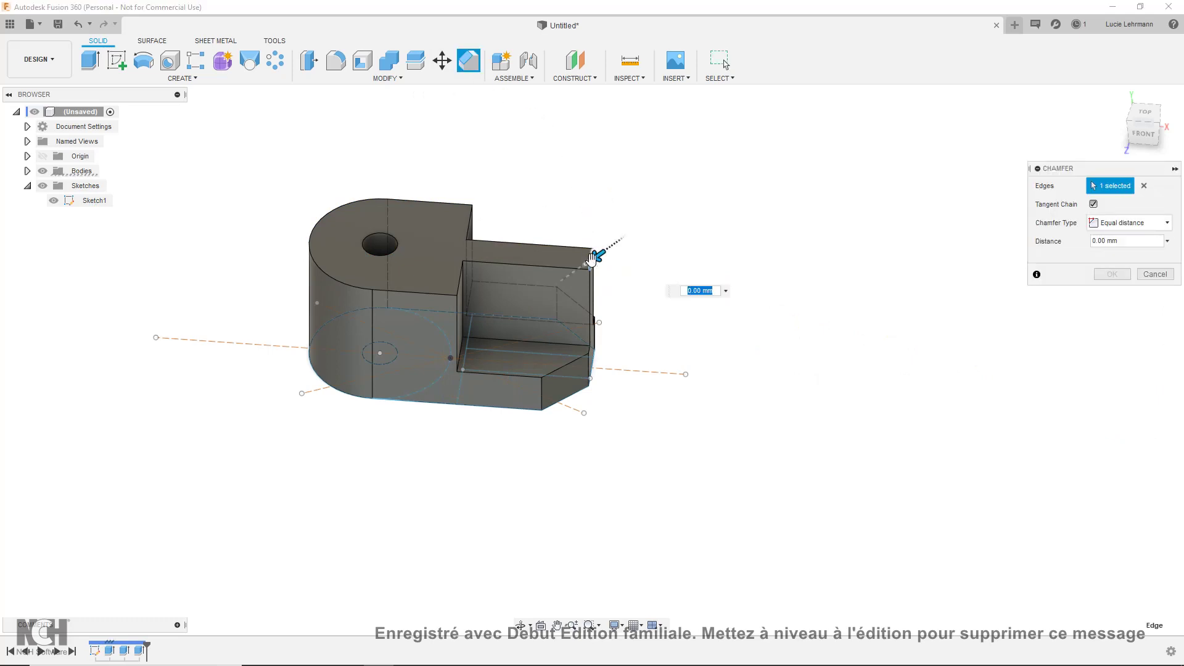
left_click(1119, 227)
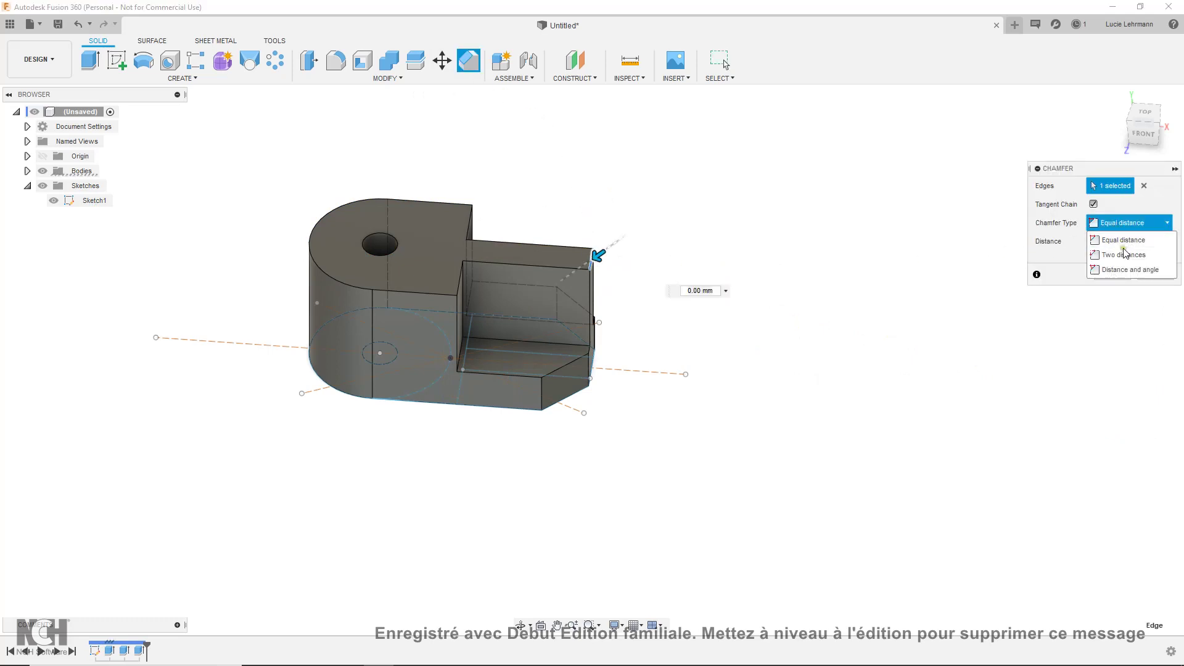
left_click(1123, 254)
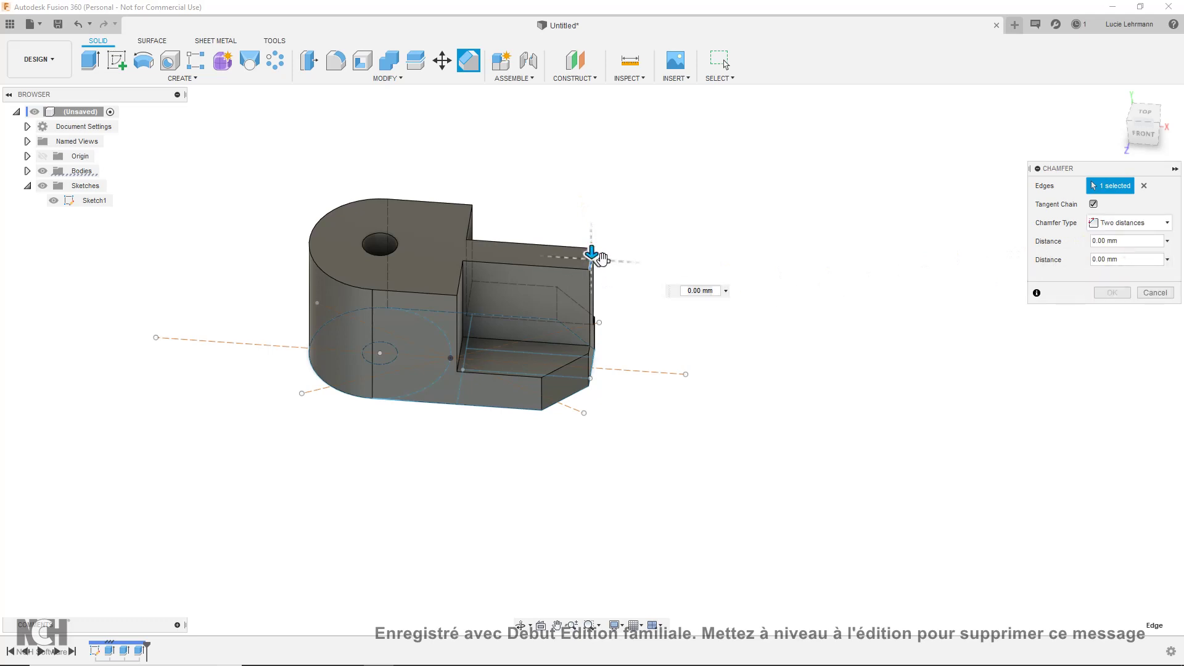
left_click_drag(601, 259, 551, 251)
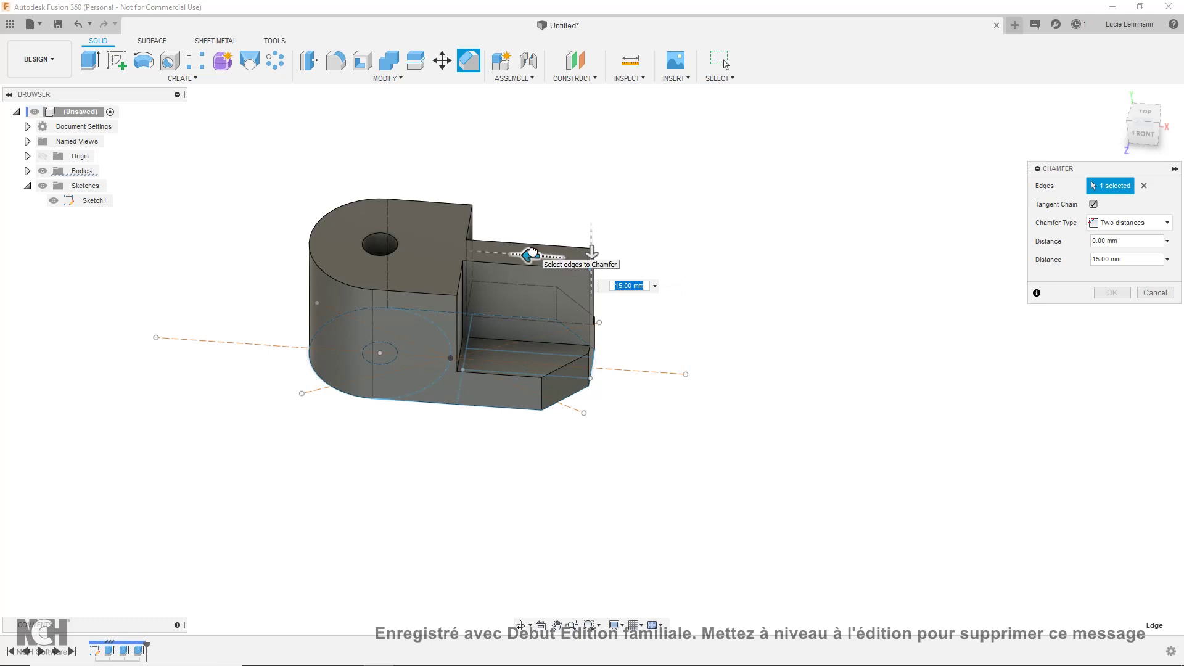
left_click_drag(591, 249, 589, 324)
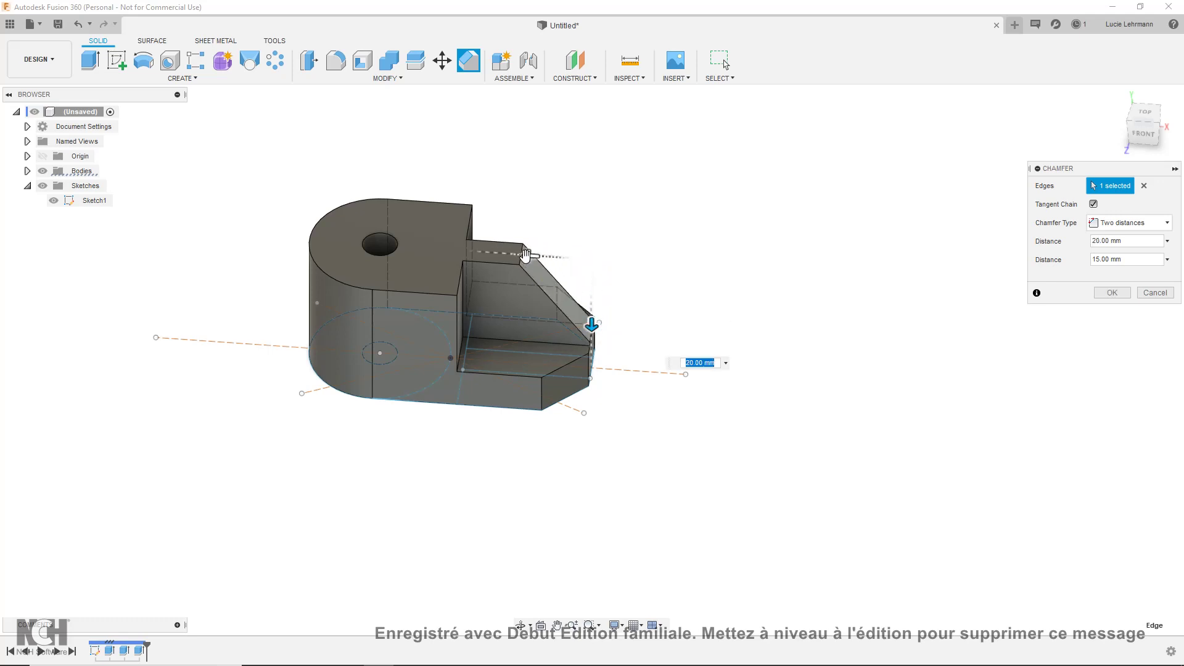
left_click_drag(526, 255, 462, 252)
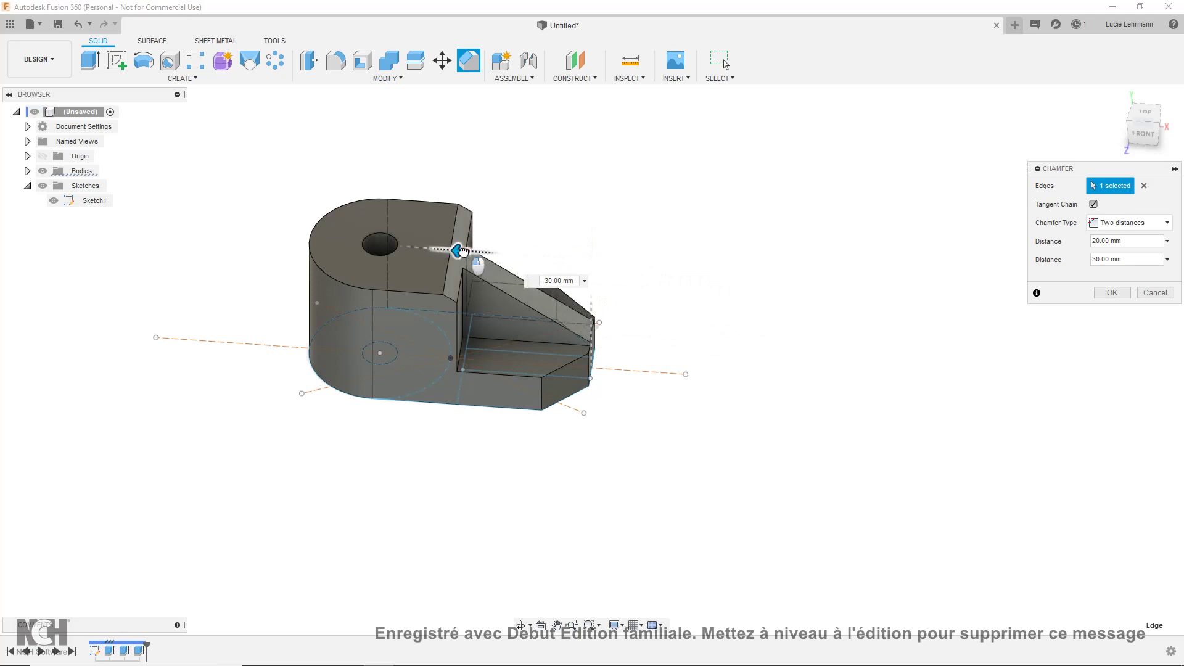
left_click_drag(463, 251, 472, 257)
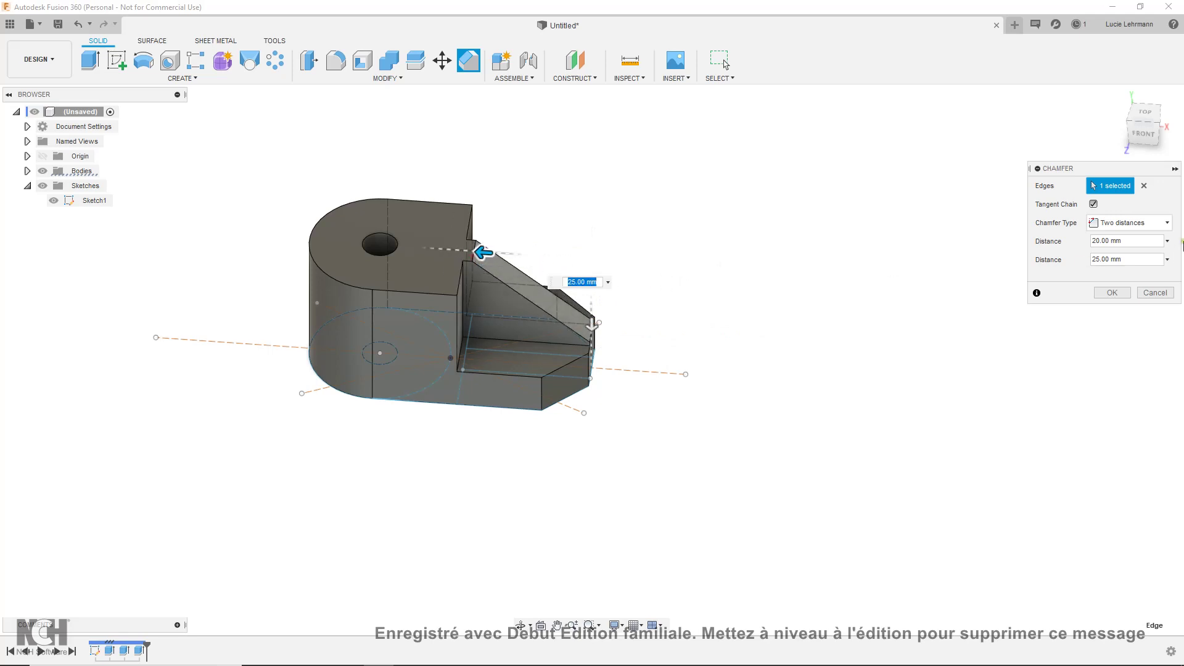
Step: Check in the Front view and set the first chamfer distance to 21 mm
left_click(1167, 241)
left_click(1167, 241)
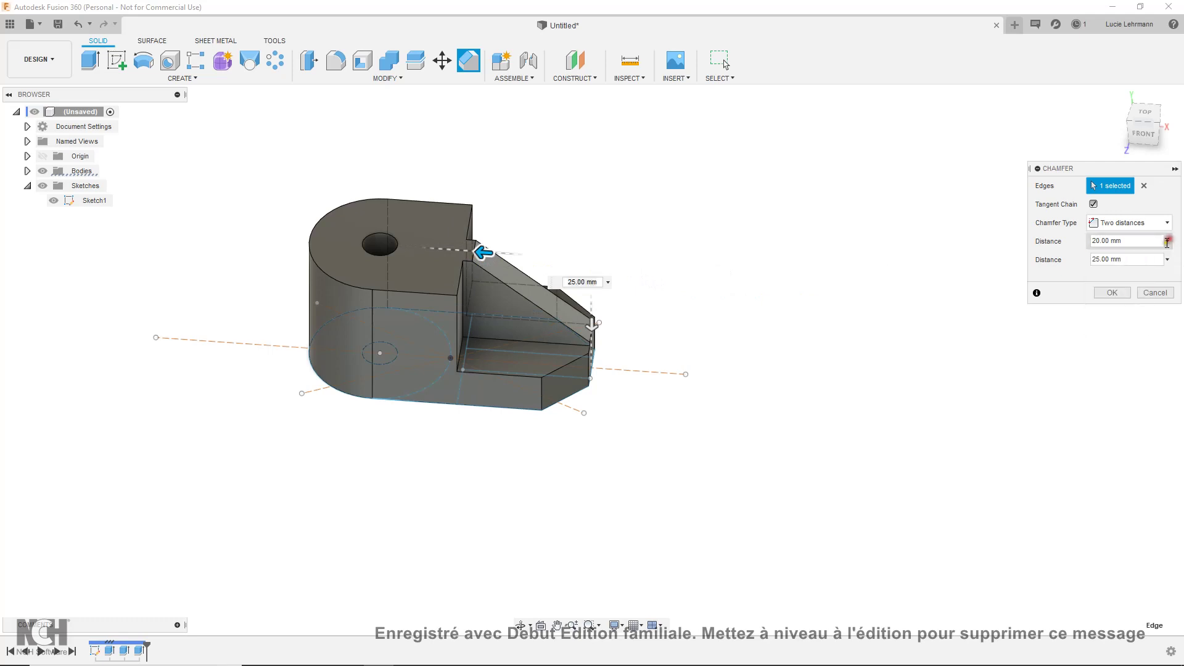
scroll(450, 264, "up", 4)
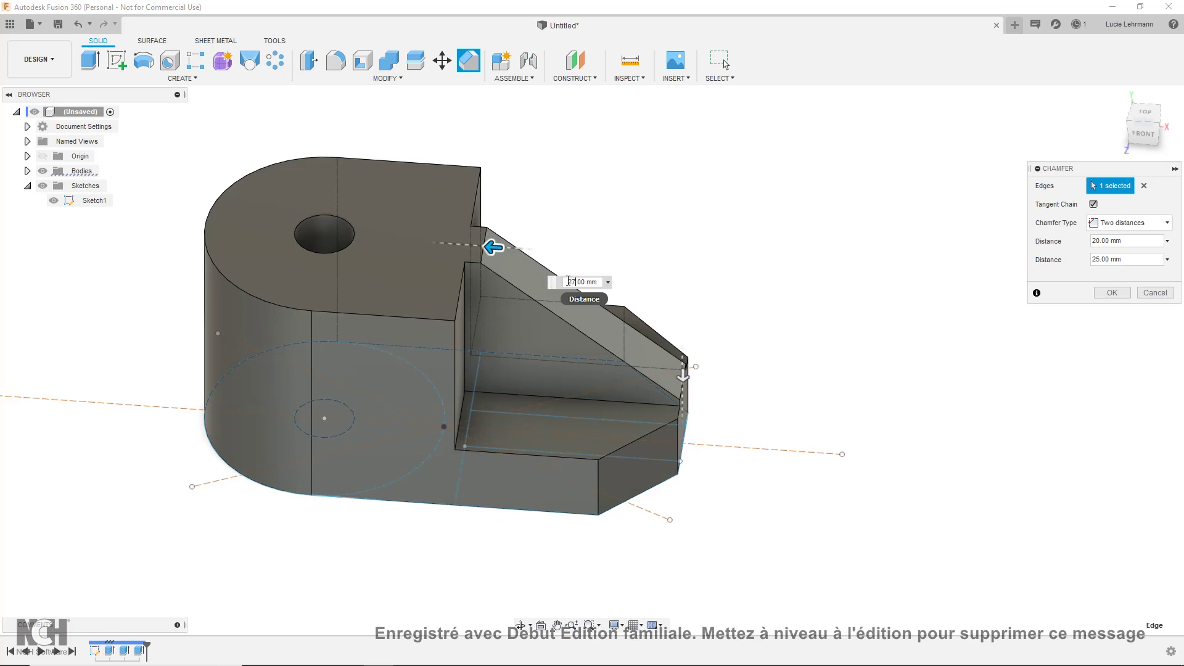
left_click(683, 373)
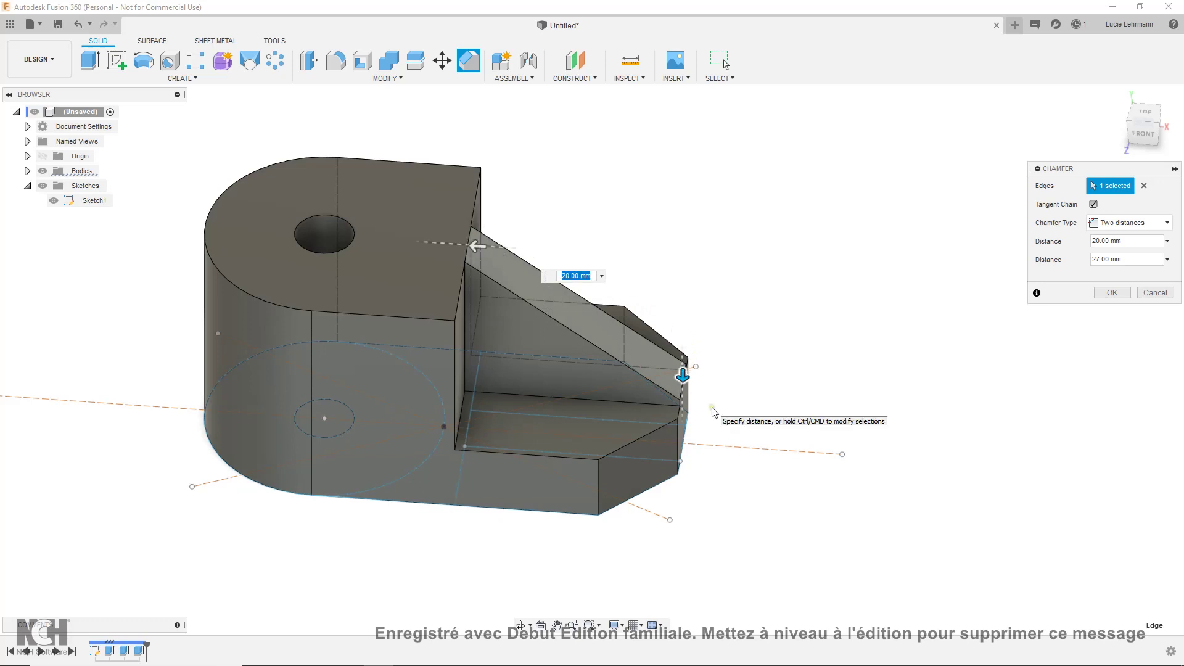
left_click(1141, 135)
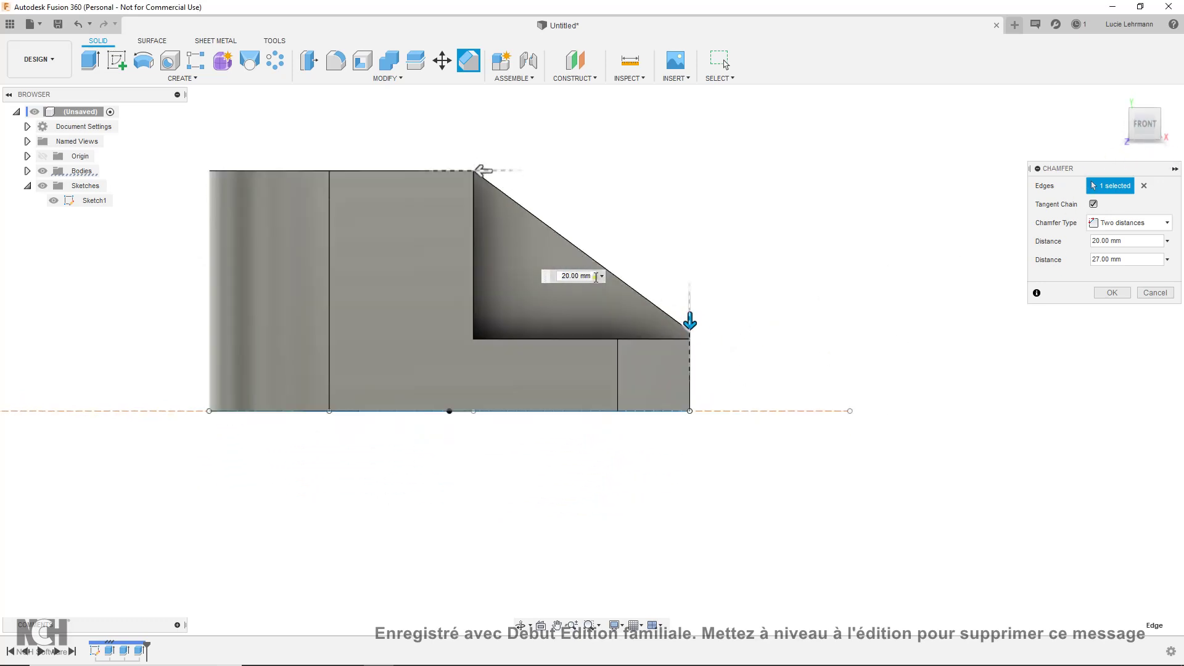
left_click(570, 274)
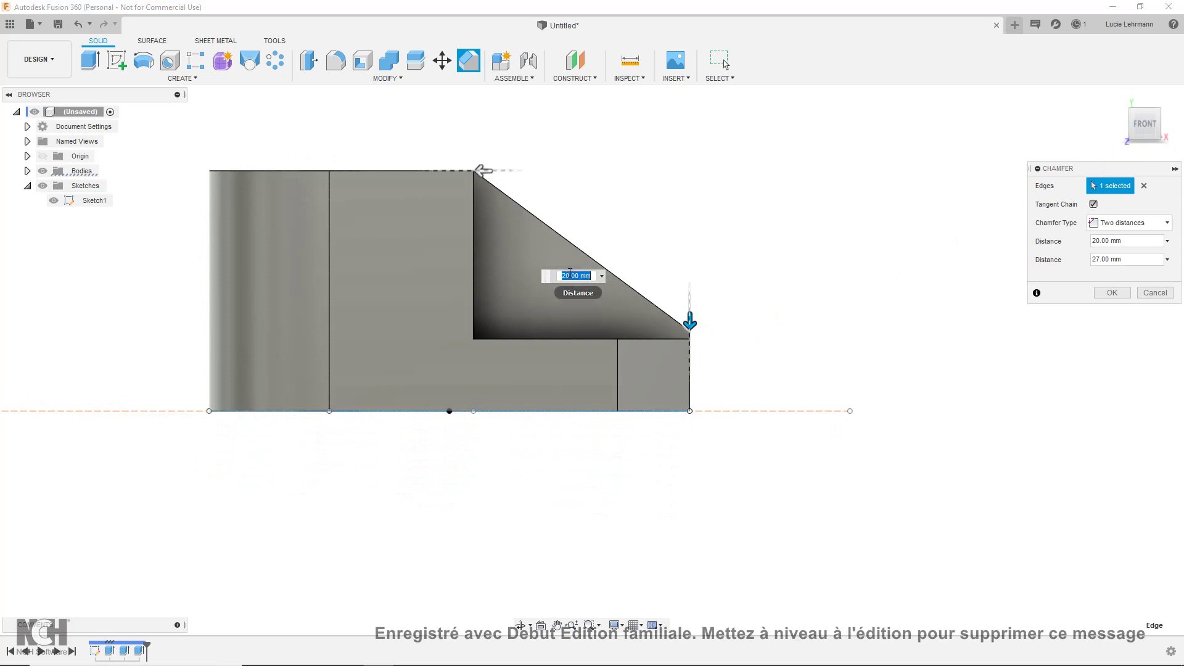
type("21")
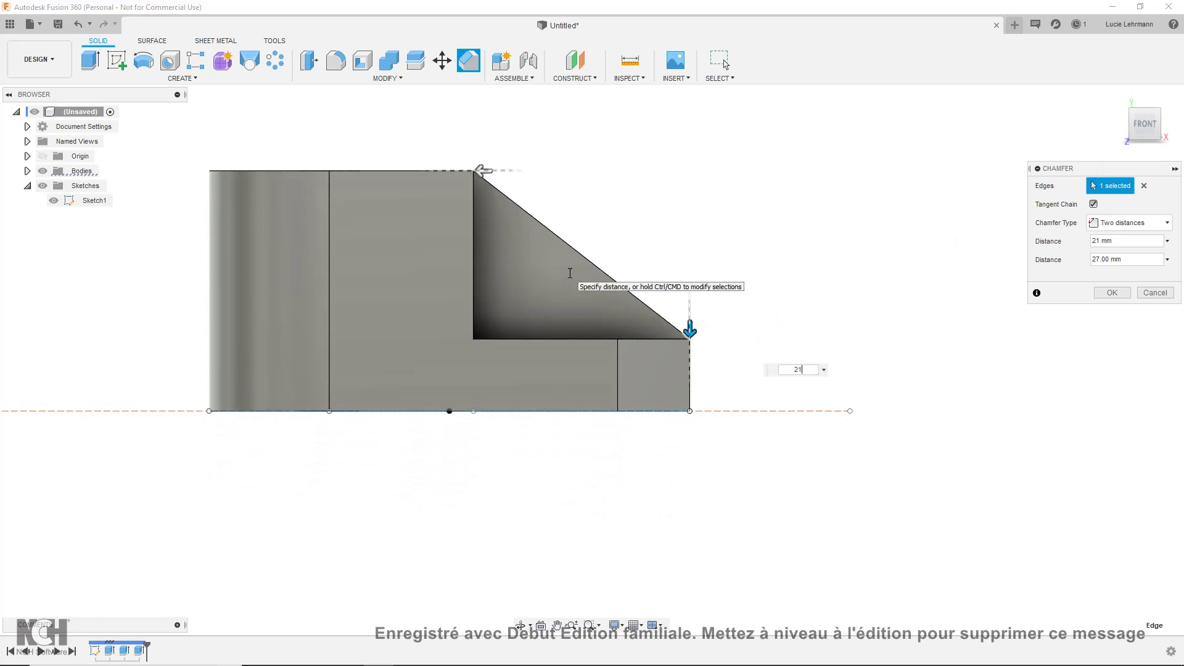
key("Return")
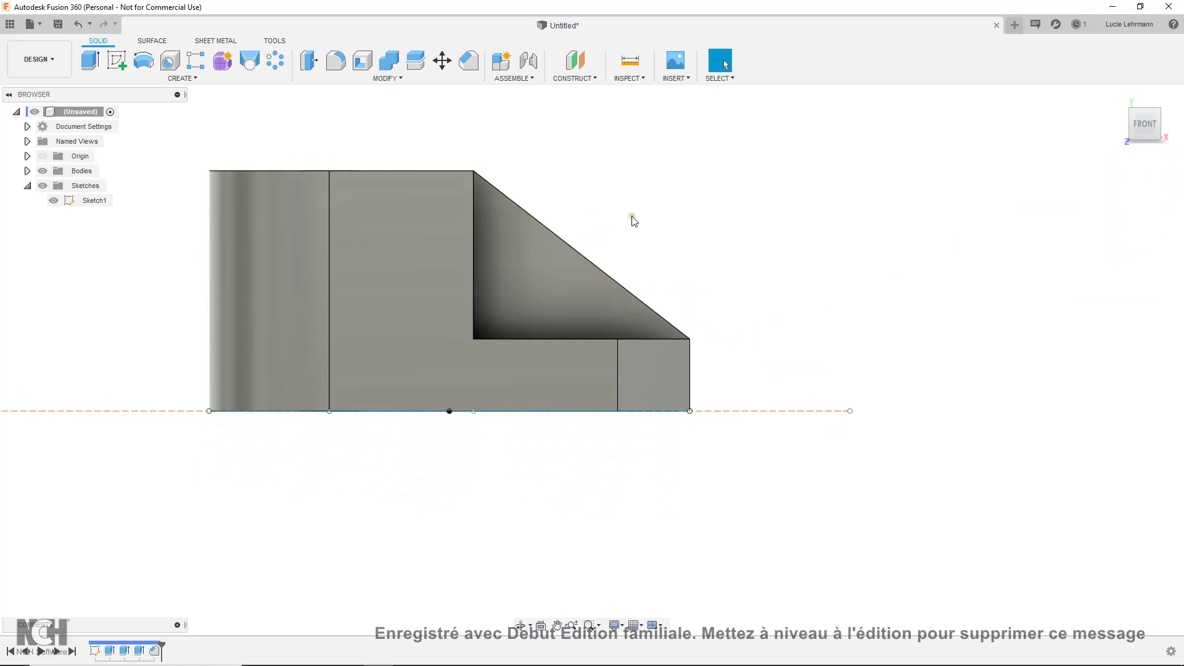
middle_click_drag(775, 213, 760, 258, "shift")
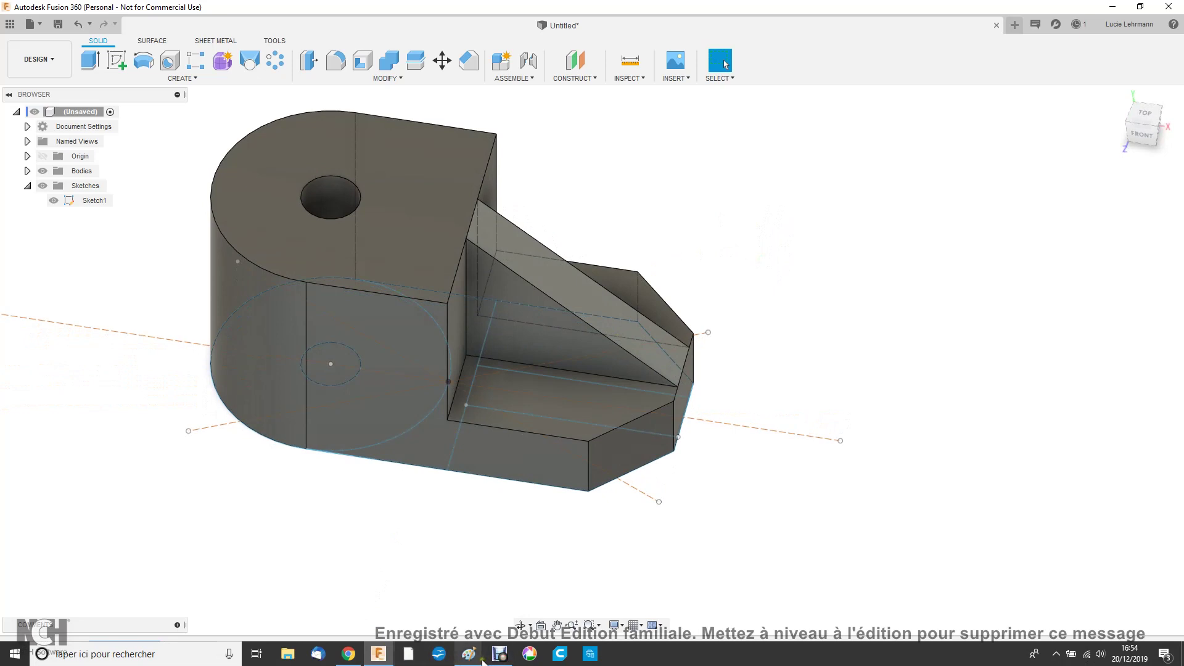
mouse_move(469, 653)
left_click(523, 610)
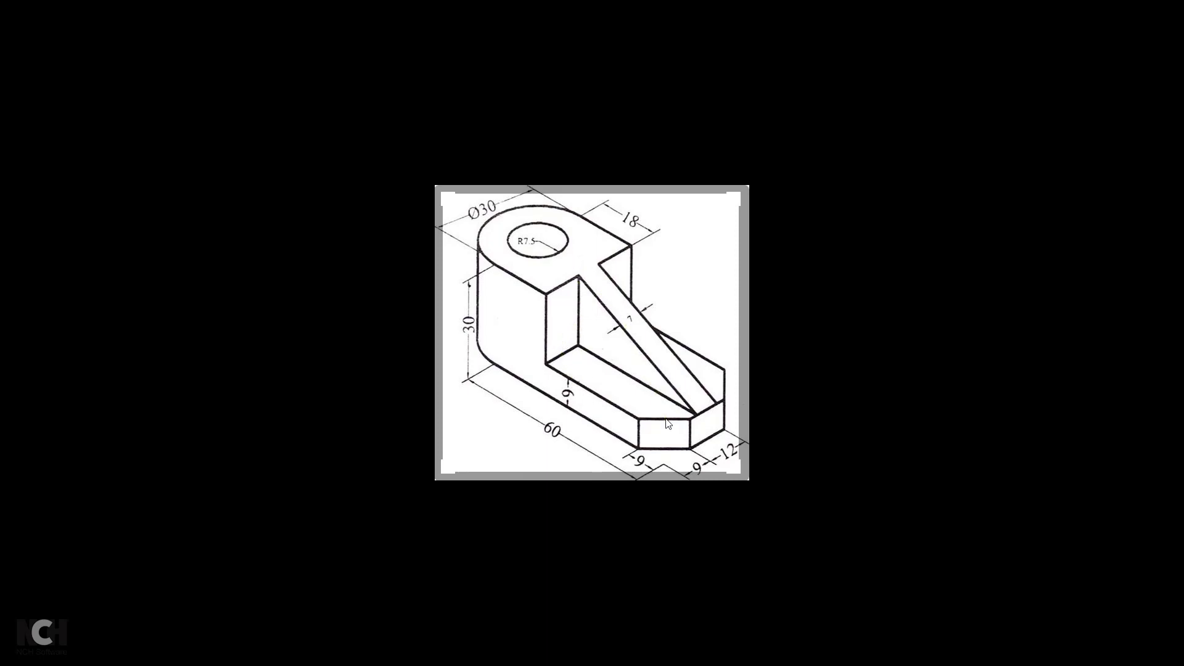
key("alt+Tab")
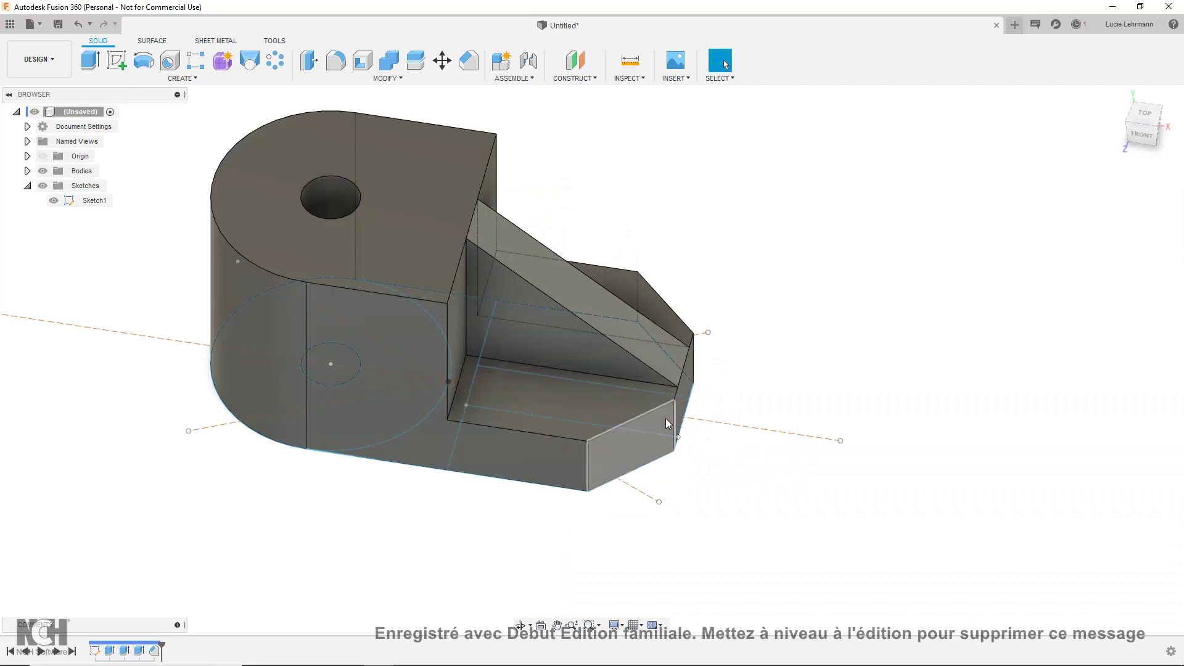
Step: Hide the Sketches folder, orbit the bracket, and expand Bodies to show Body1
left_click(43, 185)
mouse_move(960, 228)
middle_mouse_down("shift")
mouse_move(792, 239)
mouse_move(780, 200)
mouse_move(924, 221)
mouse_move(927, 198)
middle_mouse_up("shift")
mouse_move(771, 230)
middle_mouse_down()
mouse_move(810, 264)
mouse_move(890, 270)
middle_mouse_up()
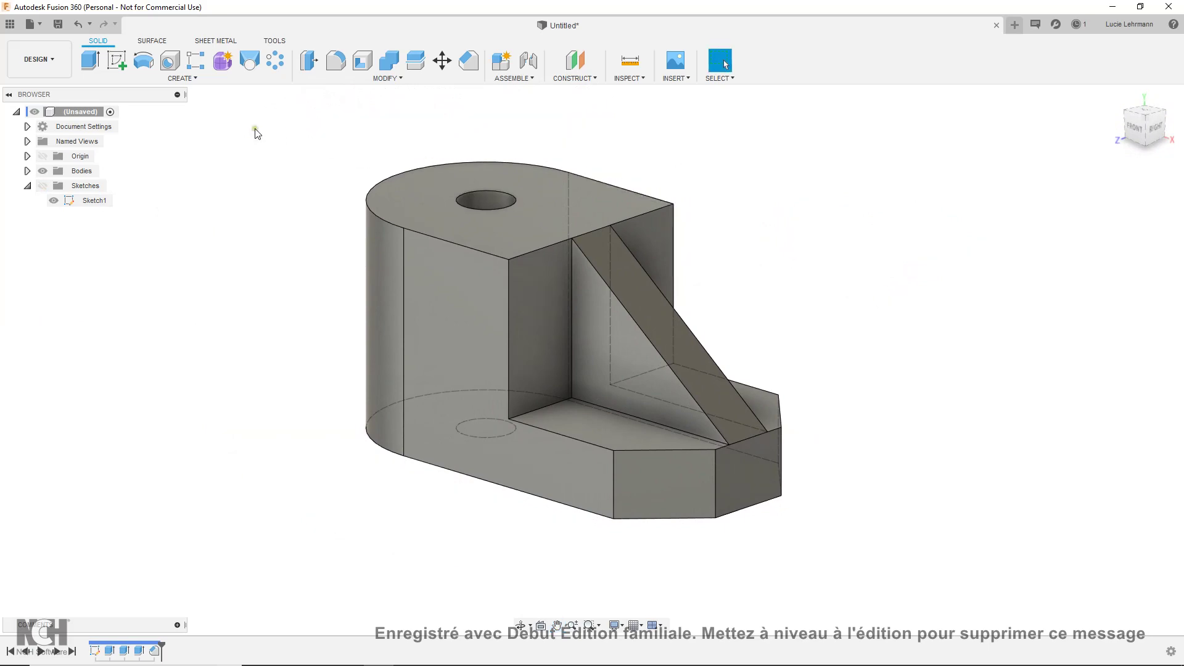
left_click(27, 171)
Step: Apply the Aluminum - Polished appearance to Body1
left_click(81, 187)
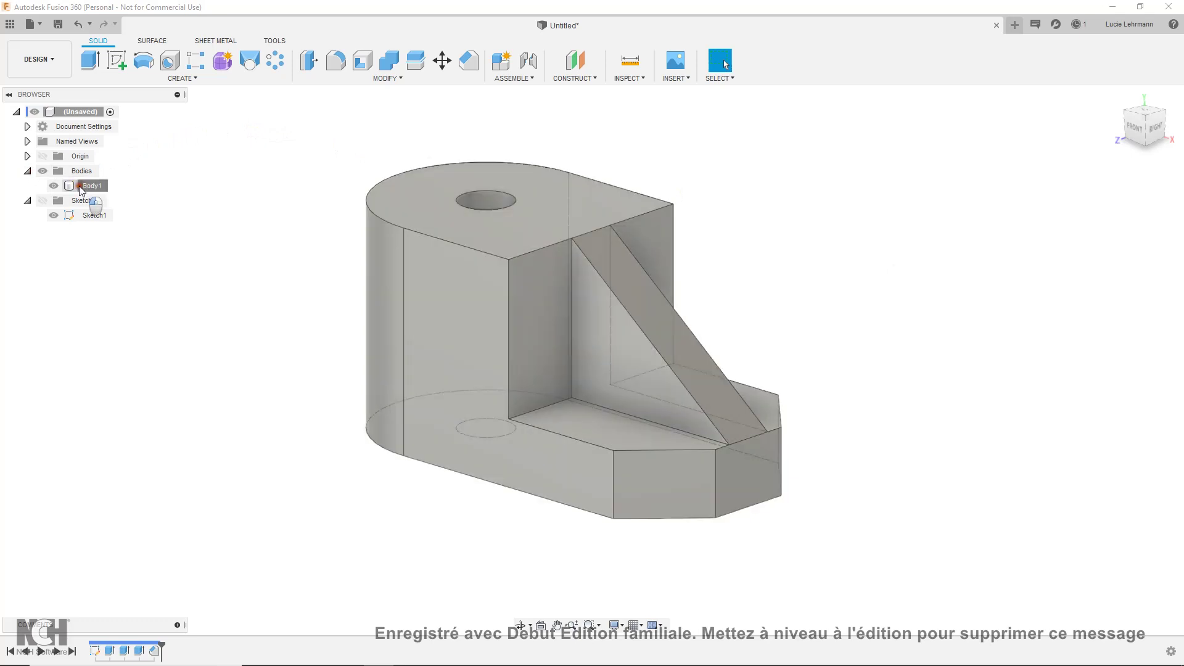
right_click(80, 186)
left_click(122, 275)
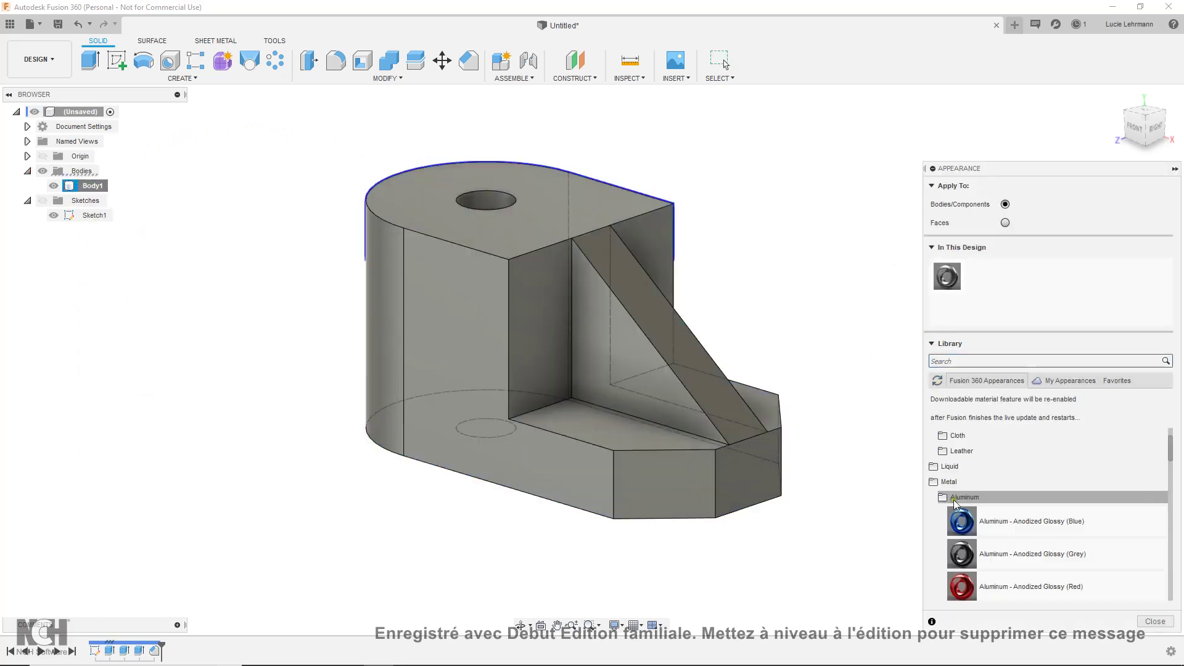
scroll(986, 547, "down", 1)
scroll(999, 550, "down", 2)
scroll(1002, 549, "down", 2)
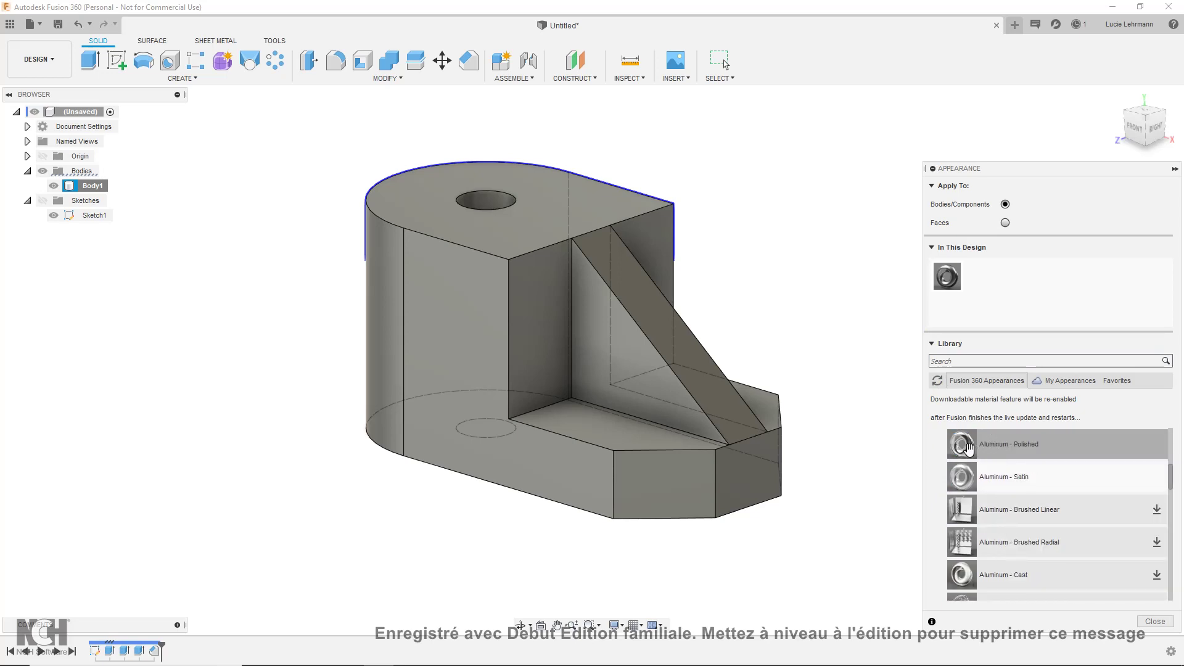
left_click_drag(968, 448, 744, 428)
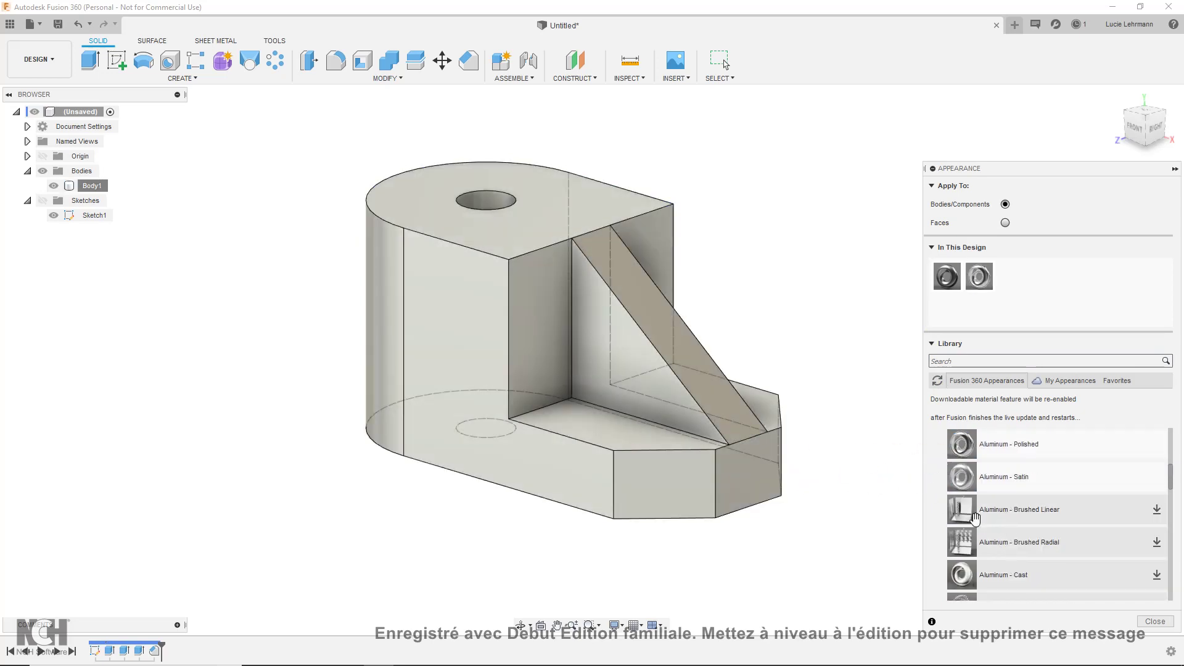
left_click(1158, 621)
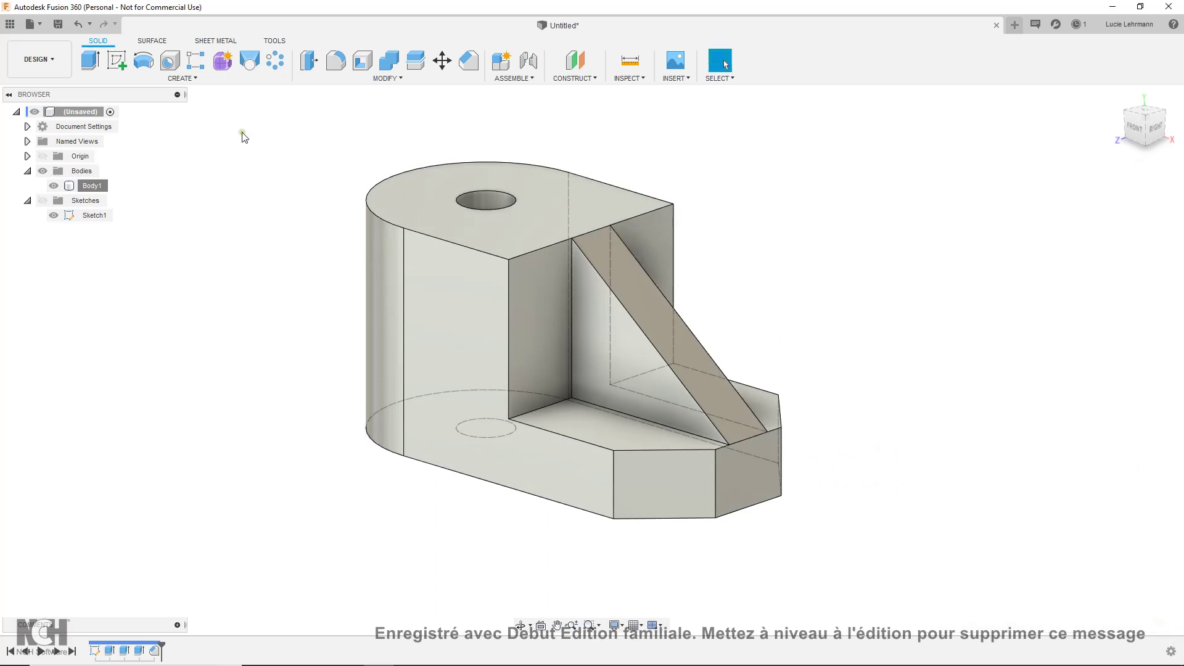
Step: Preview the bracket in the RENDER workspace, then return to DESIGN
left_click(37, 59)
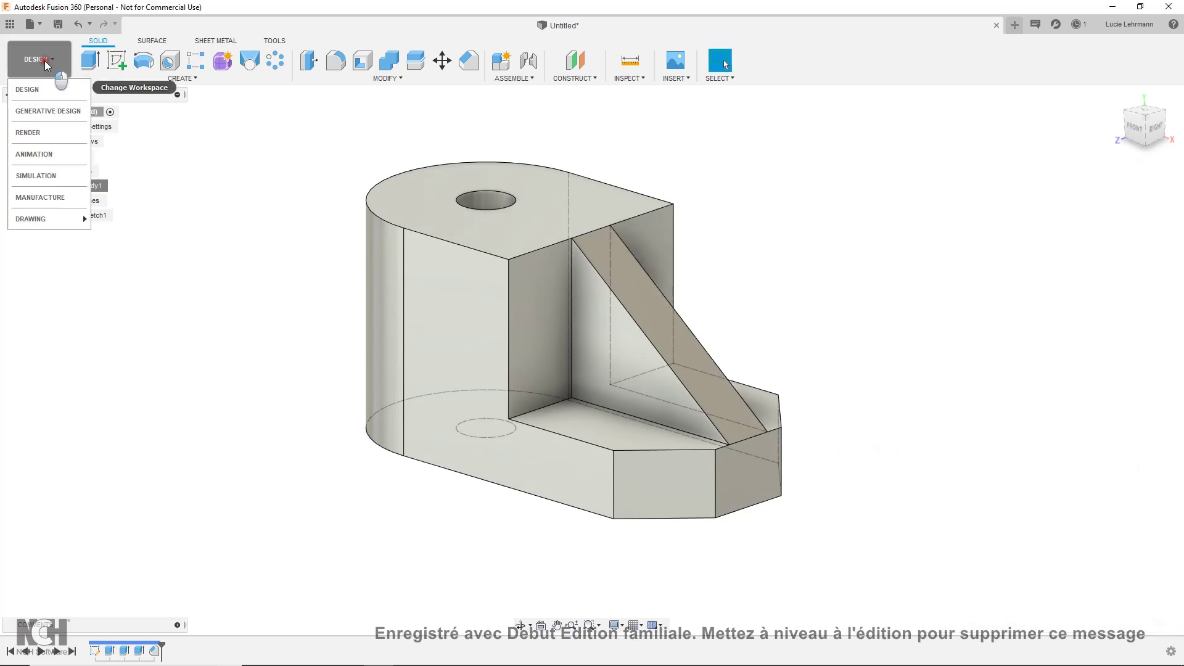
left_click(28, 132)
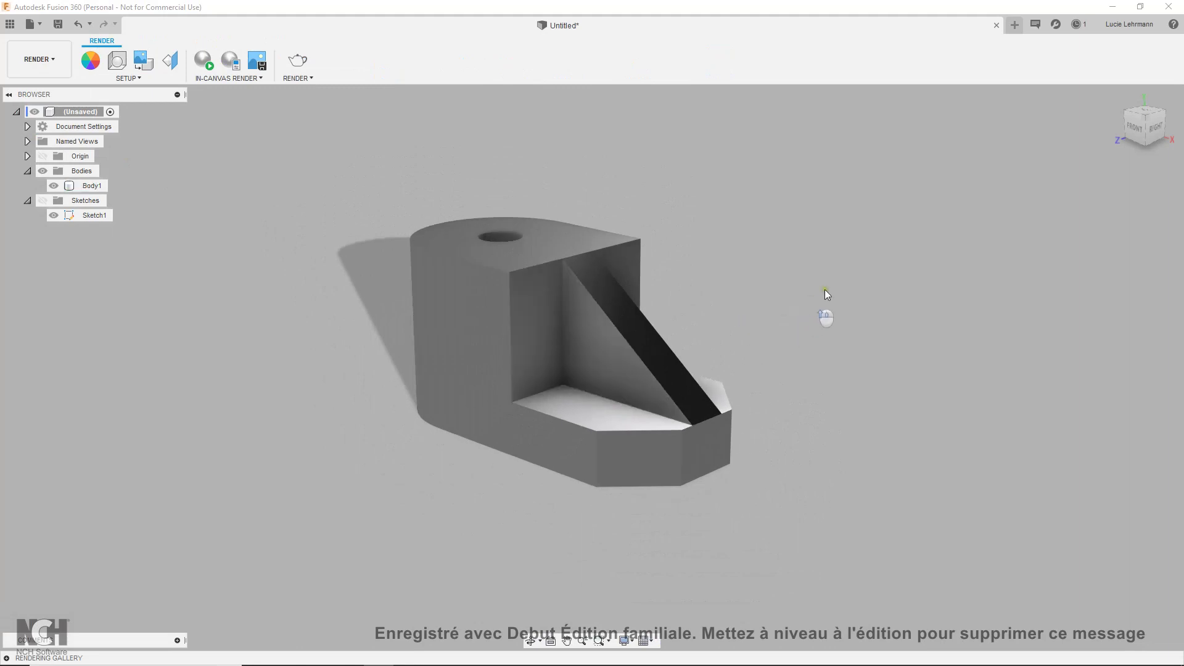
mouse_move(827, 295)
middle_mouse_down()
mouse_move(829, 257)
mouse_move(846, 314)
mouse_move(827, 296)
mouse_move(803, 204)
mouse_move(546, 211)
mouse_move(448, 224)
mouse_move(425, 256)
middle_mouse_up()
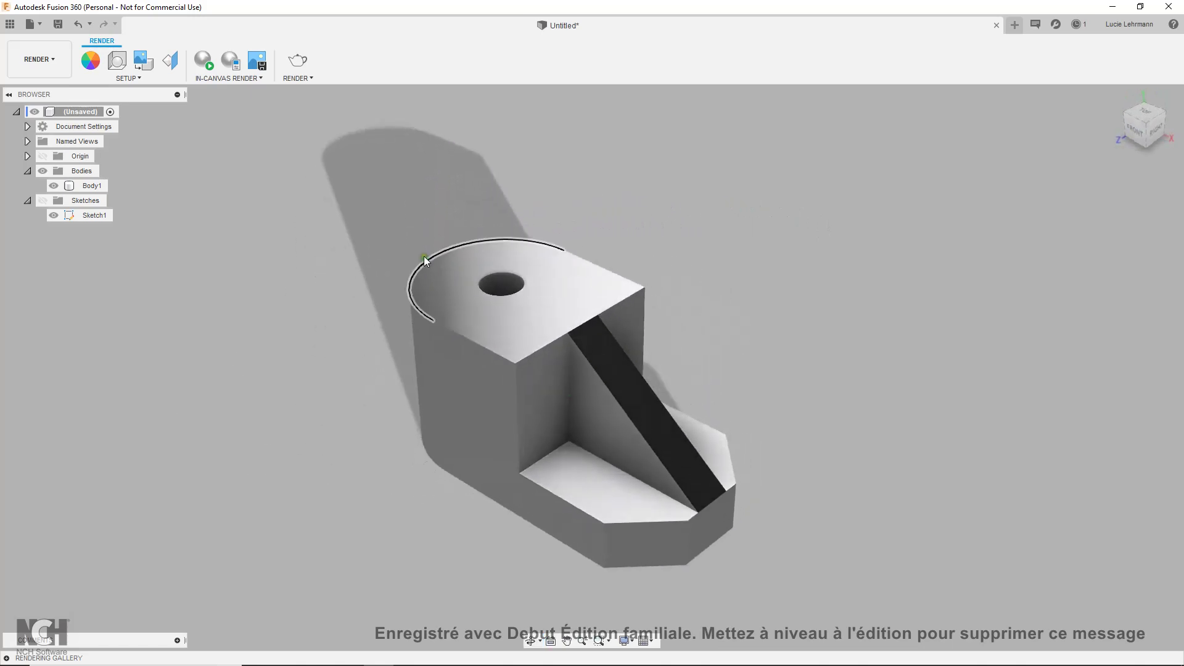
left_click(52, 57)
left_click(37, 92)
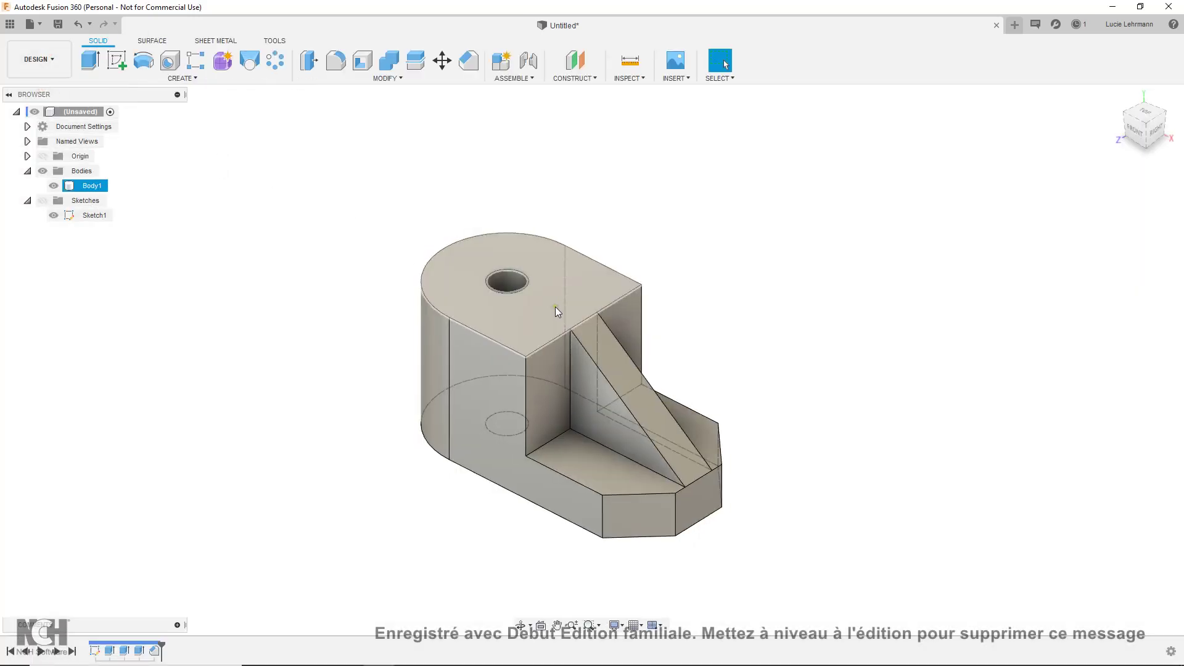
Step: Fillet the rib's inner corner and diagonal floor edges at 1 mm
key("f")
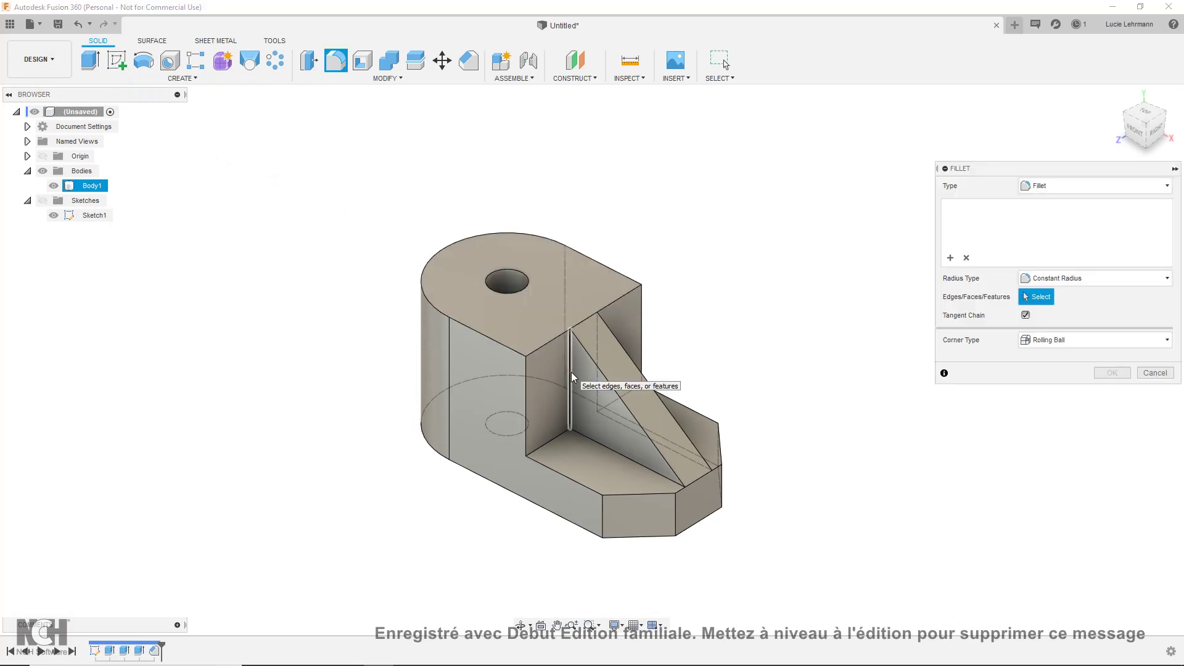
left_click(571, 372)
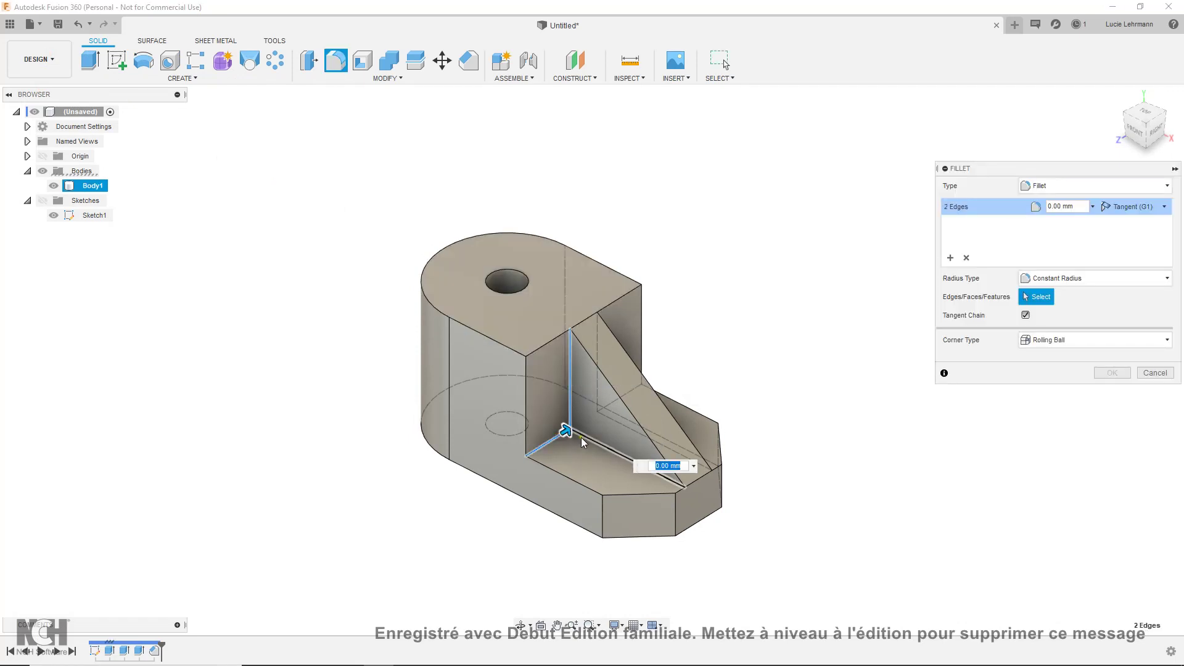
left_click(582, 438)
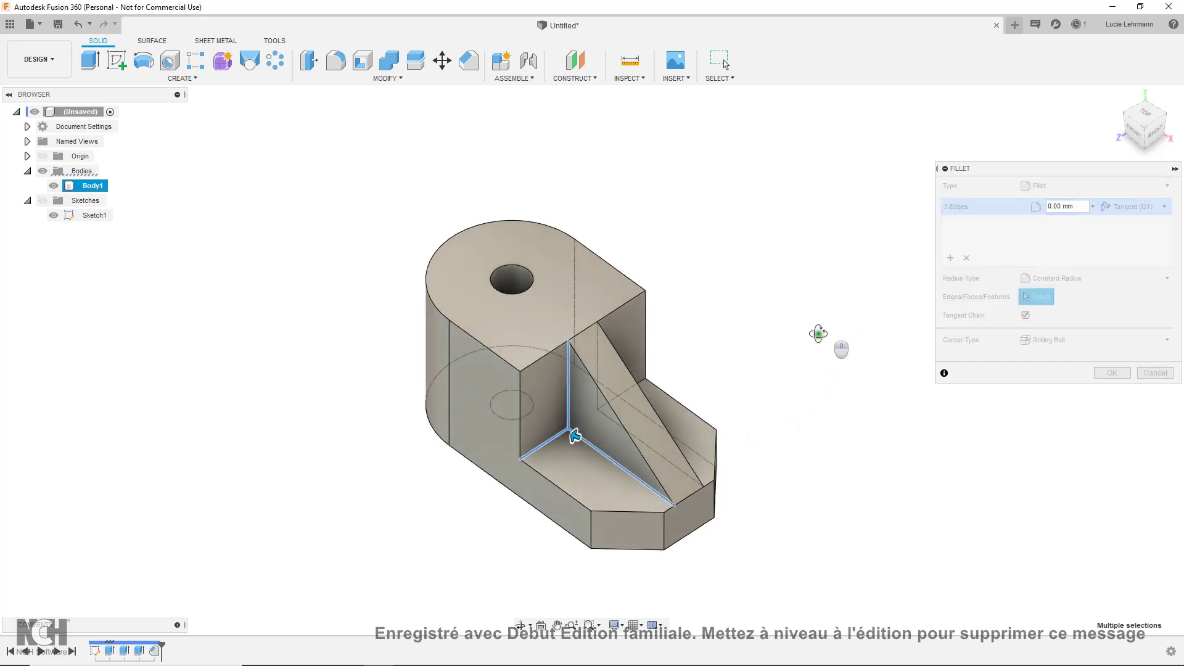
middle_click_drag(827, 346, 747, 328, "shift")
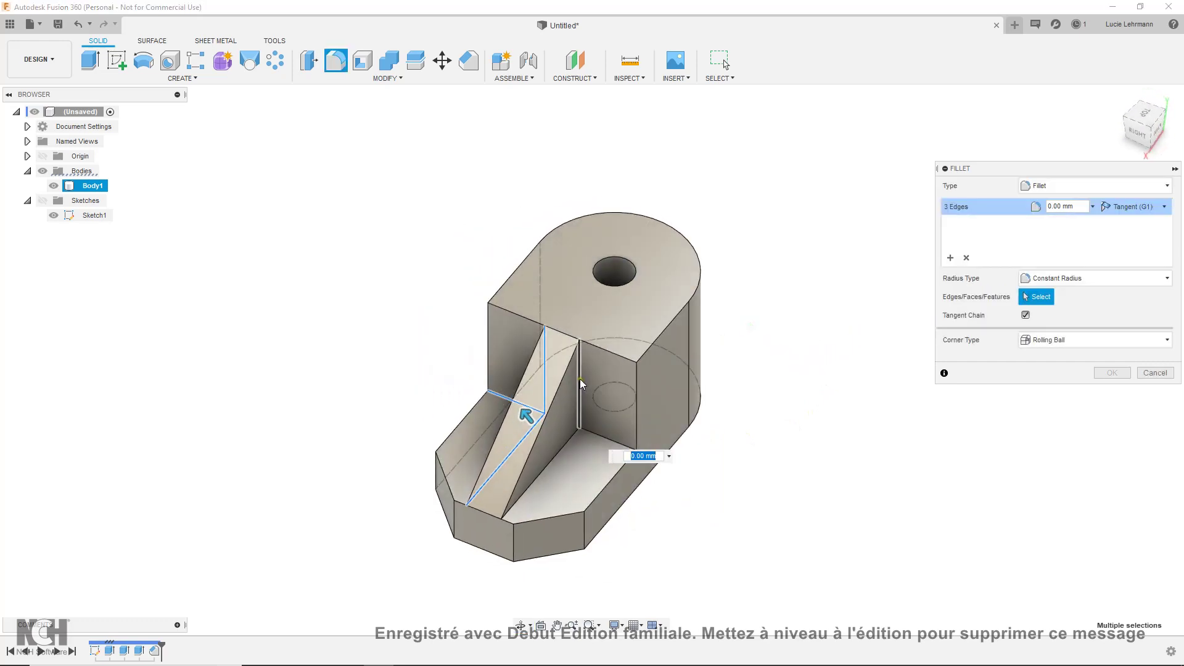
left_click(580, 395)
left_click(563, 443)
type("1")
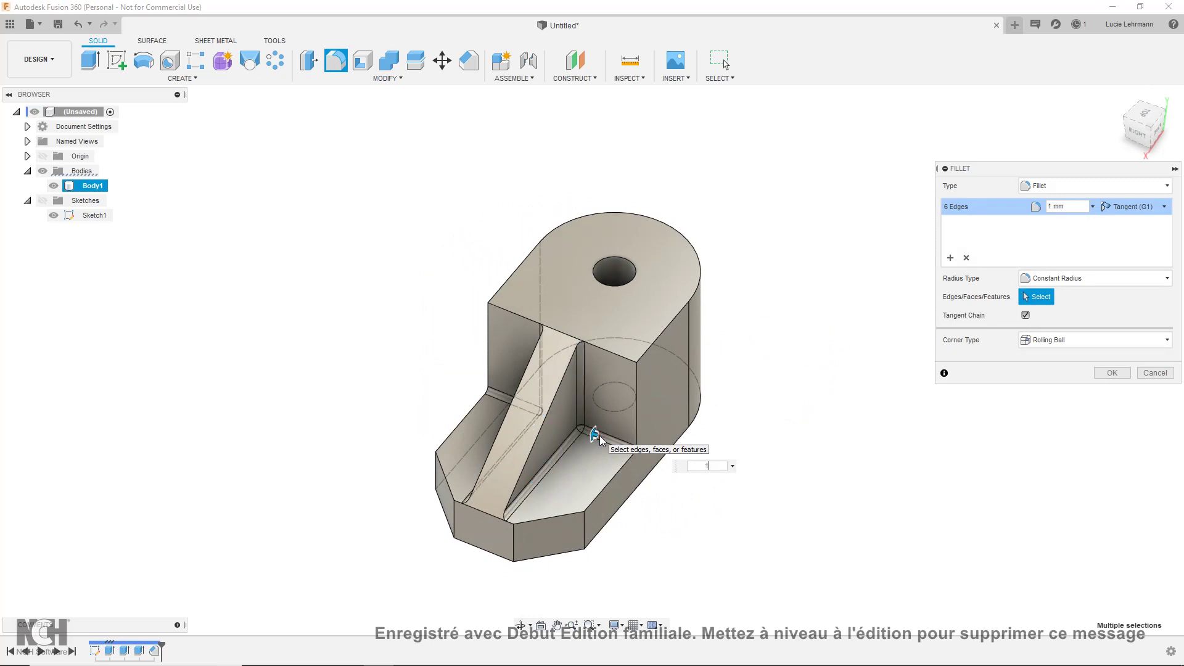
key("Return")
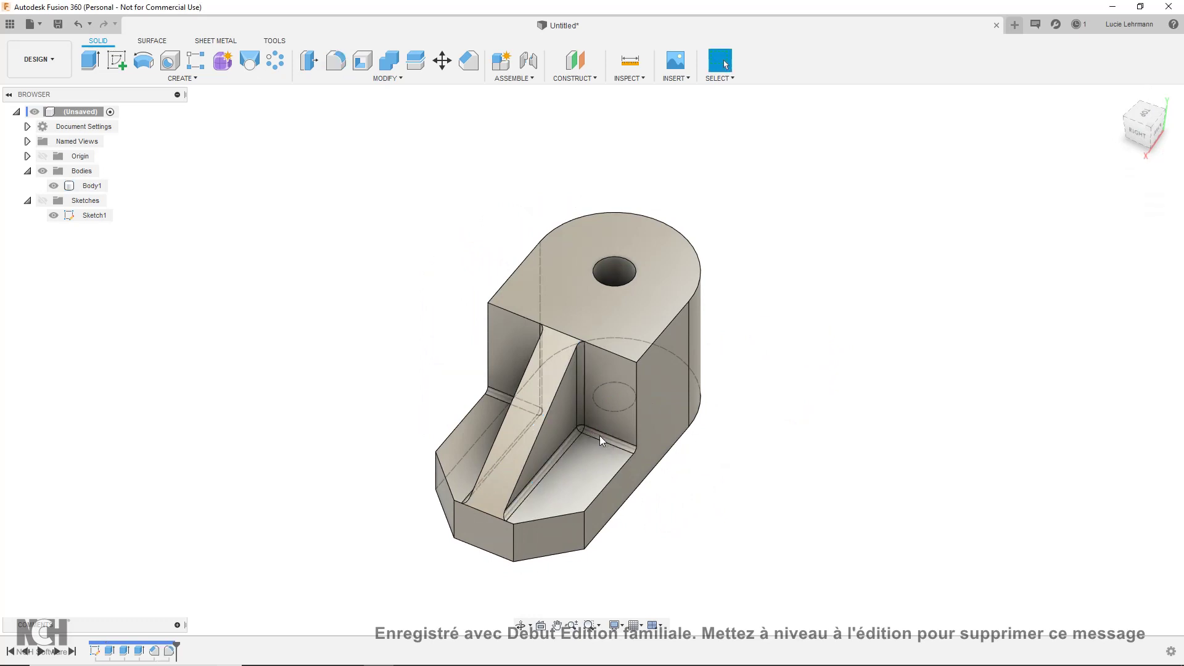
Step: Fillet 14 top outline, vertical, bottom and slanted edges at 1 mm
left_click(592, 468)
key("f")
left_click(513, 313)
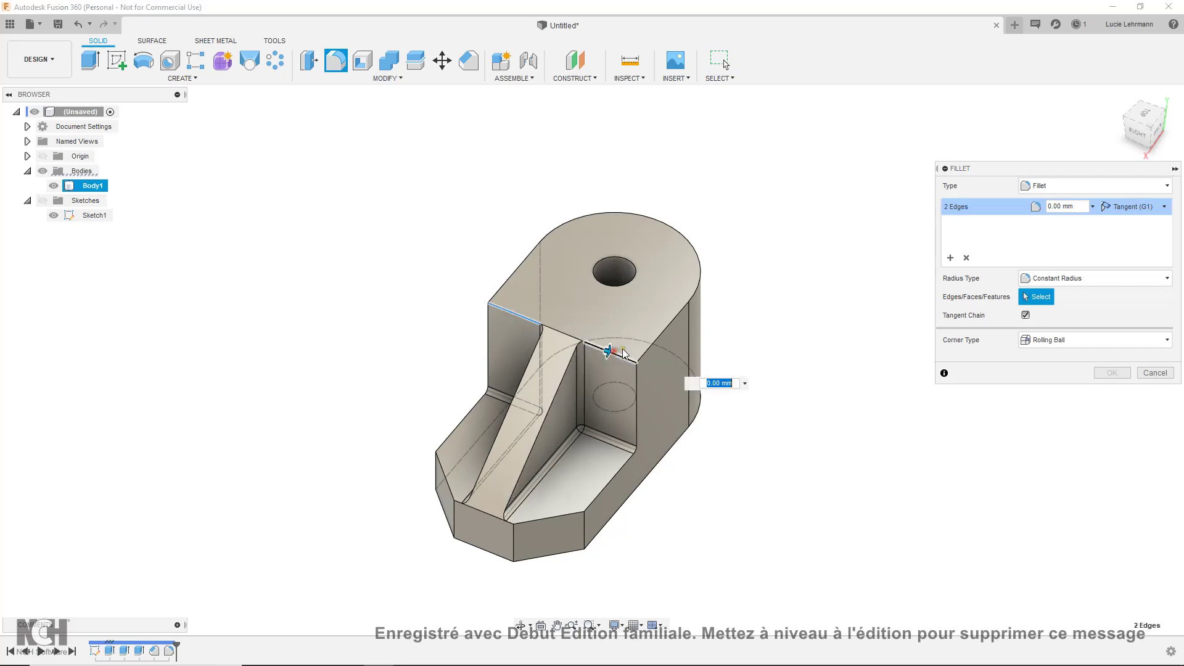
left_click(647, 347)
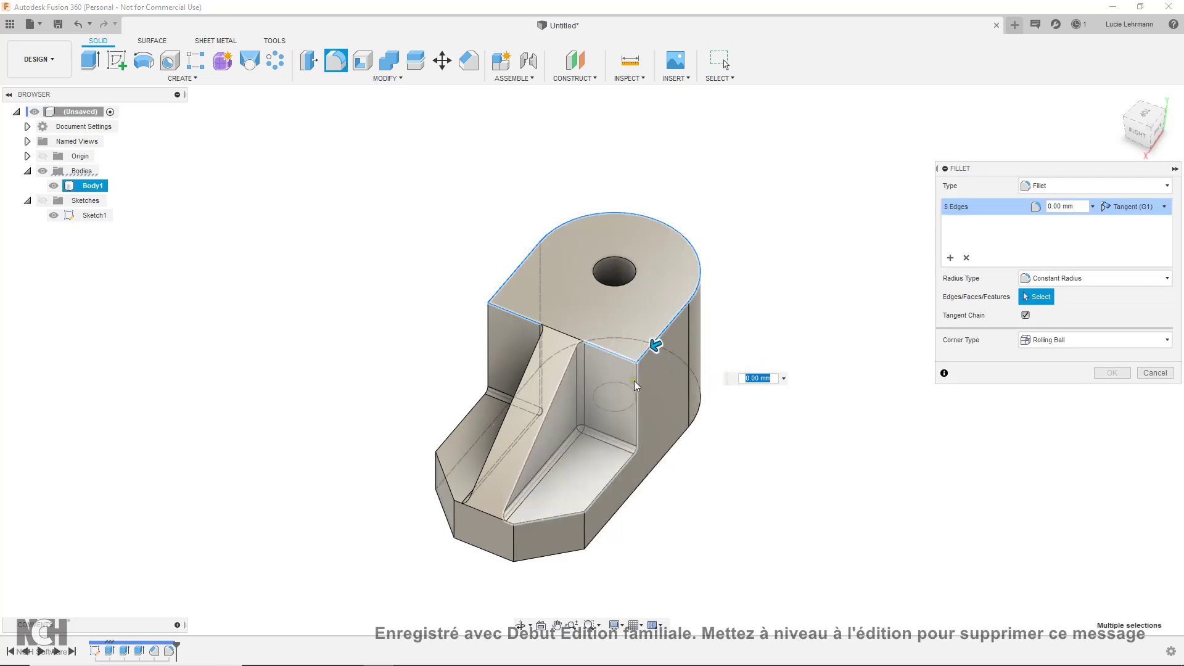
left_click(634, 381)
left_click(552, 516)
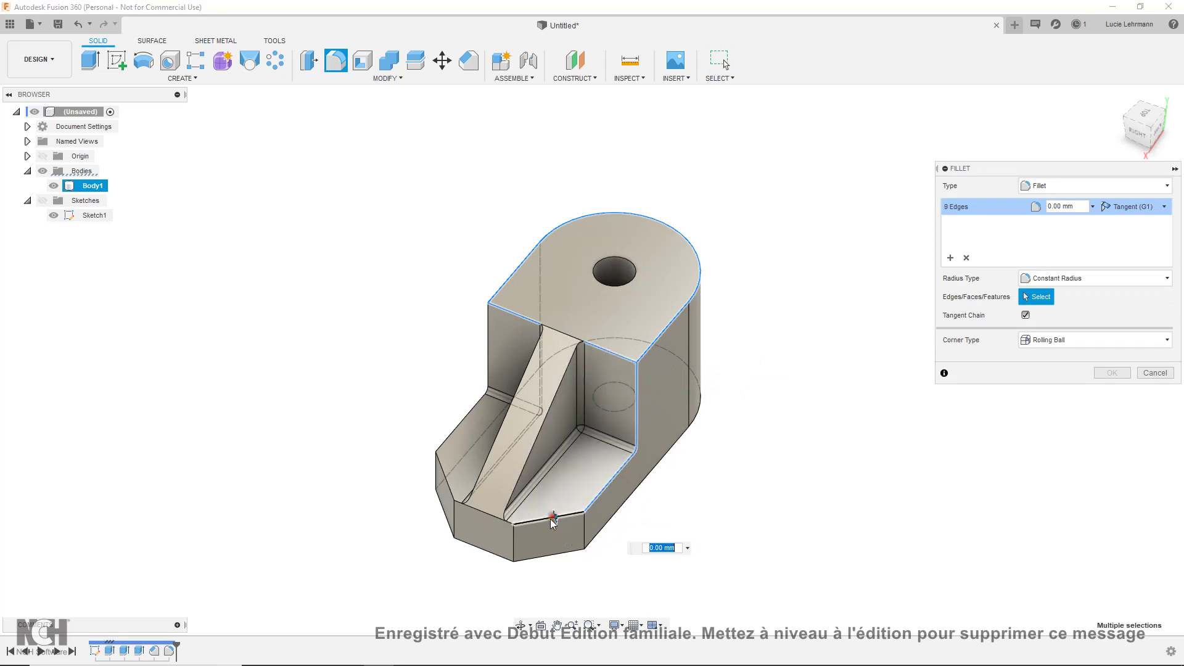
left_click(510, 525)
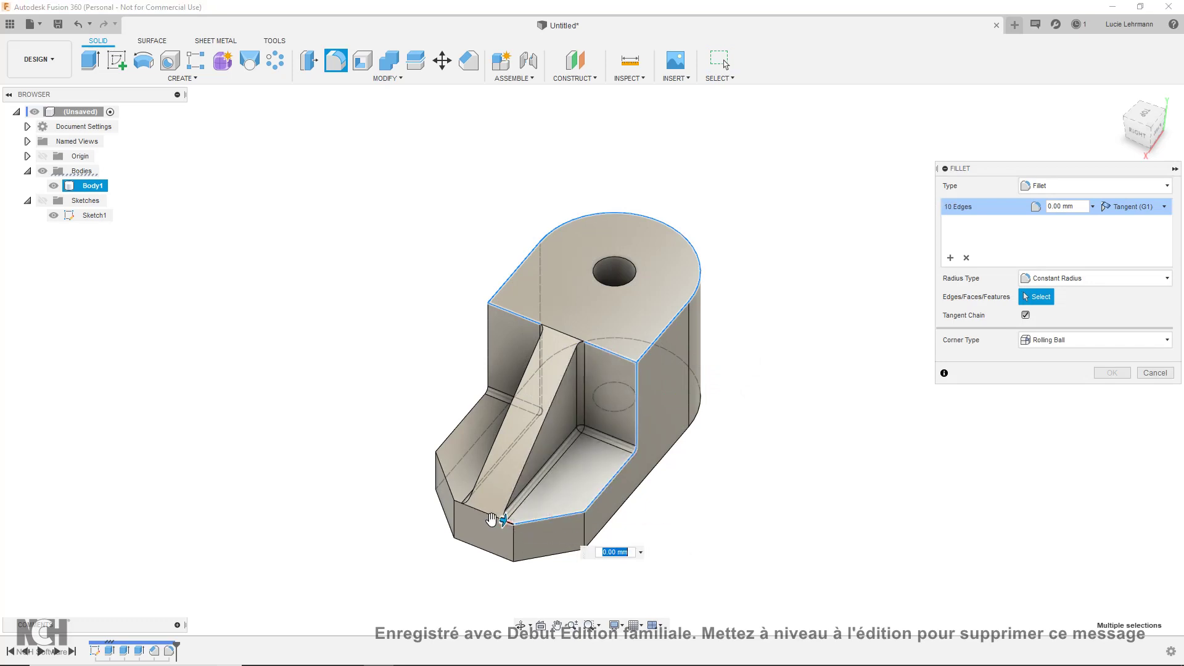
left_click(457, 501)
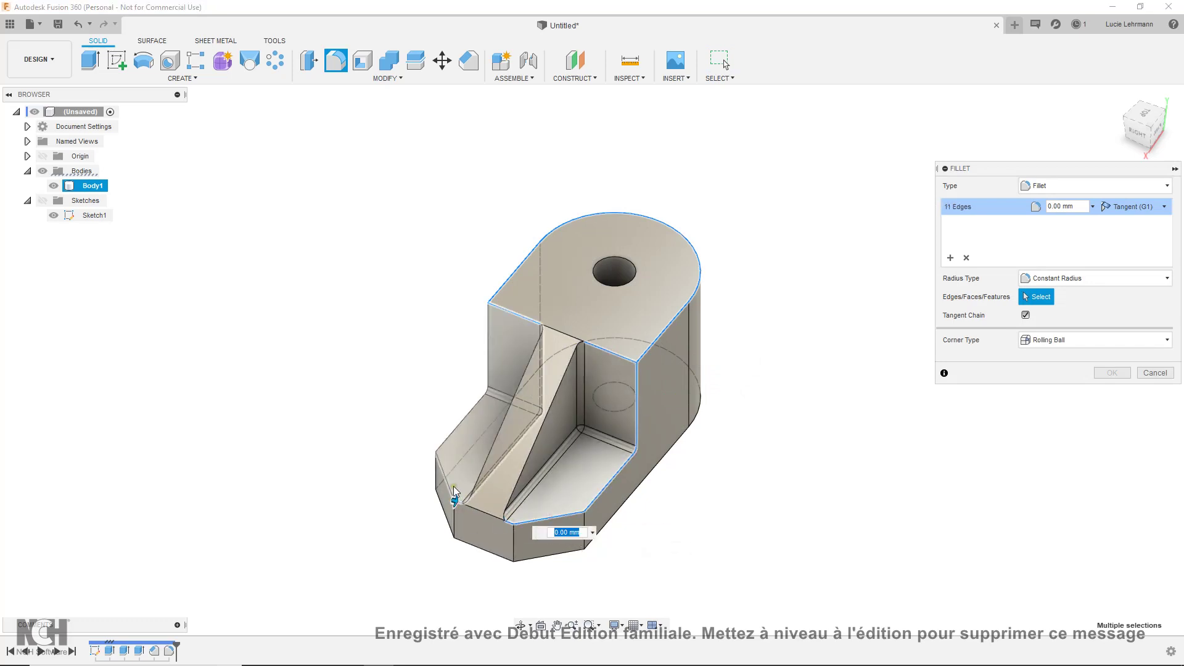
left_click(453, 430)
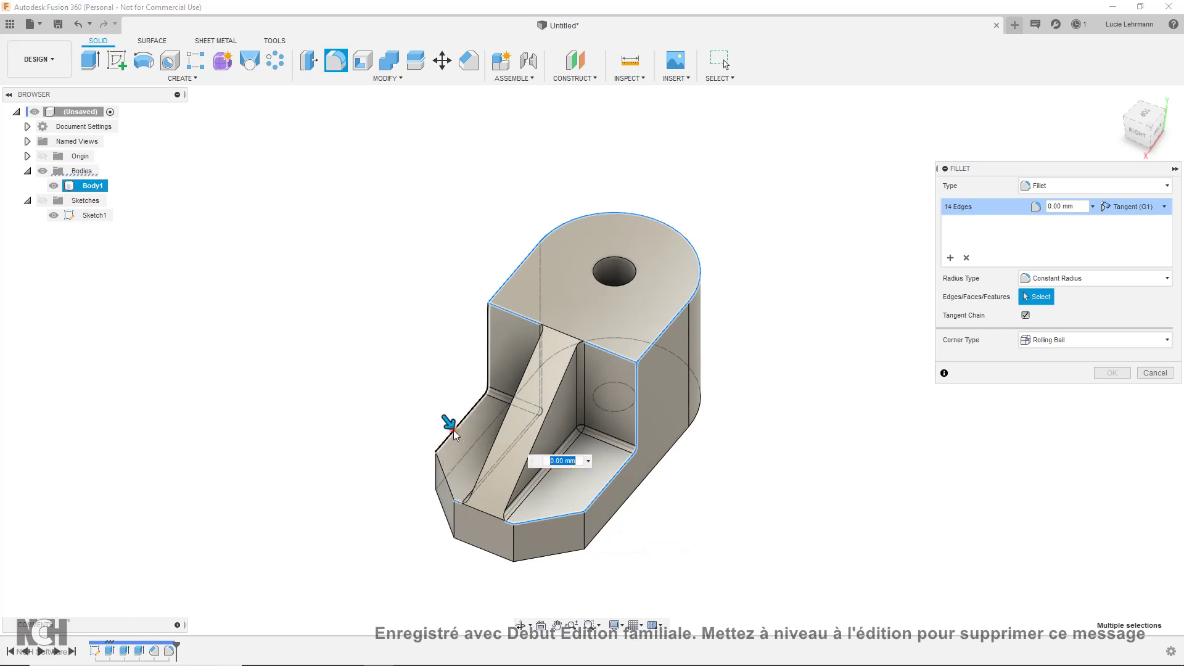
type("1")
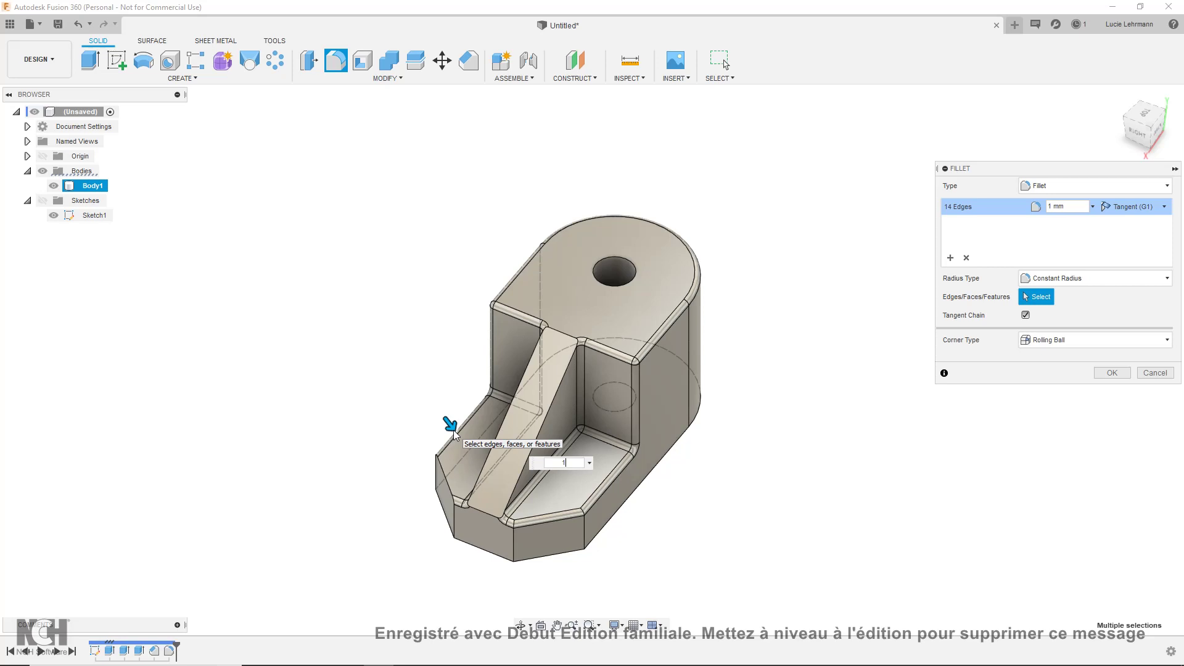
key("Return")
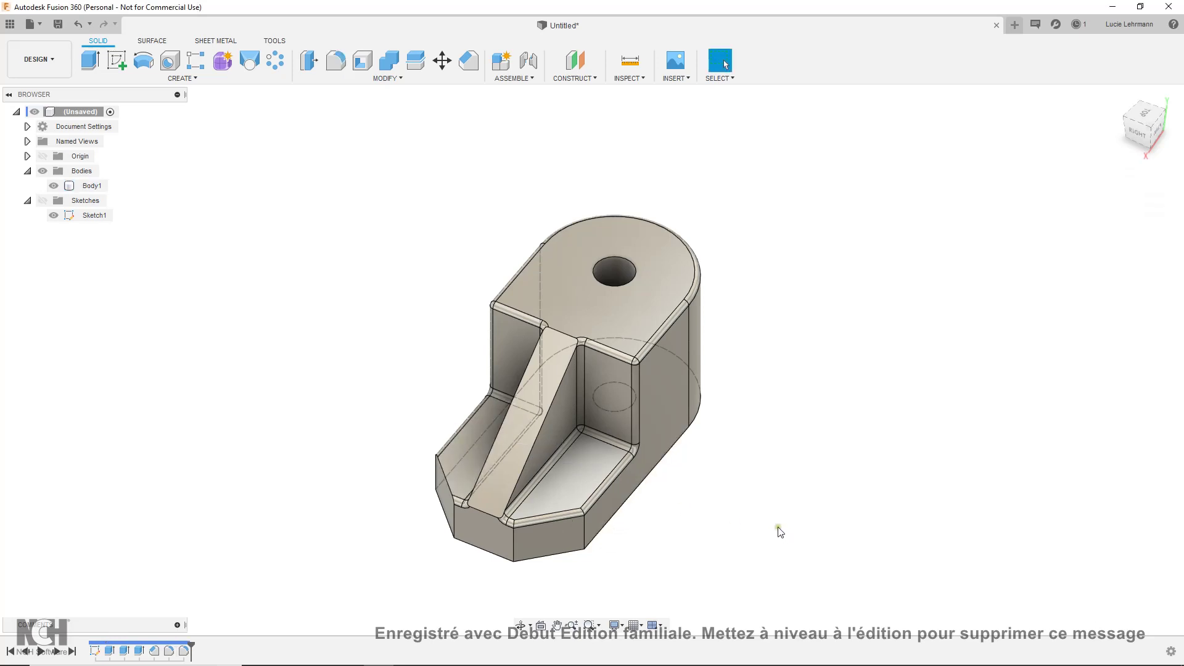
Step: Start a 1 mm fillet on the rib's top edge, then undo and cancel it
key("f")
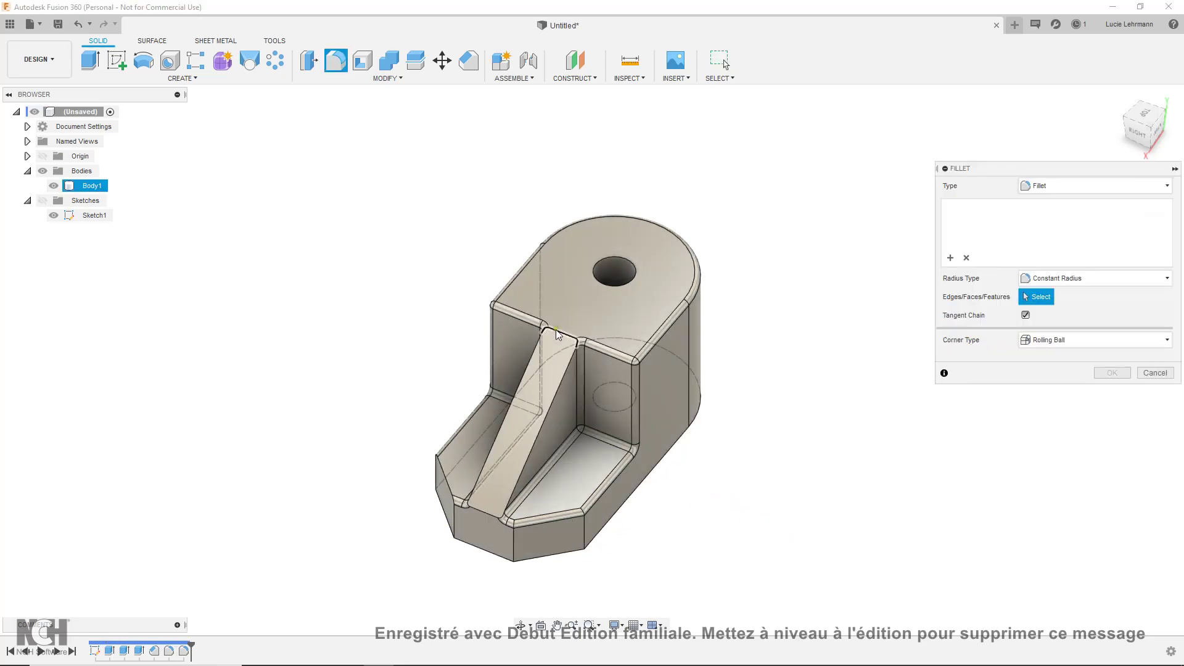
left_click(556, 329)
type("1")
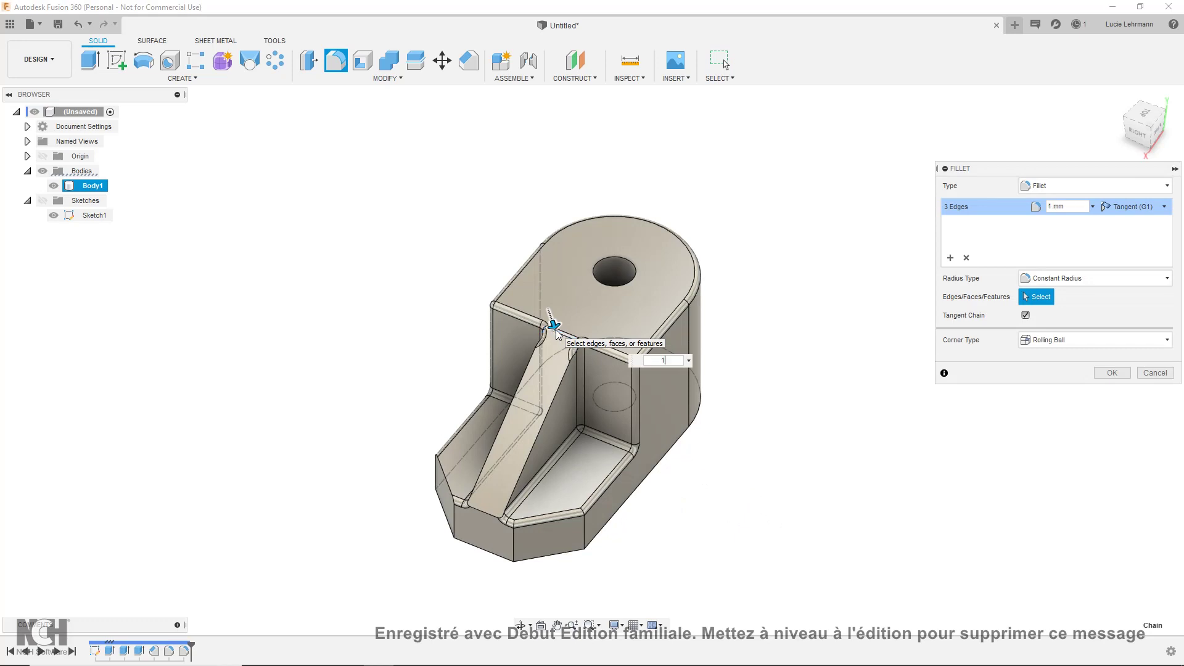
key("ctrl+z")
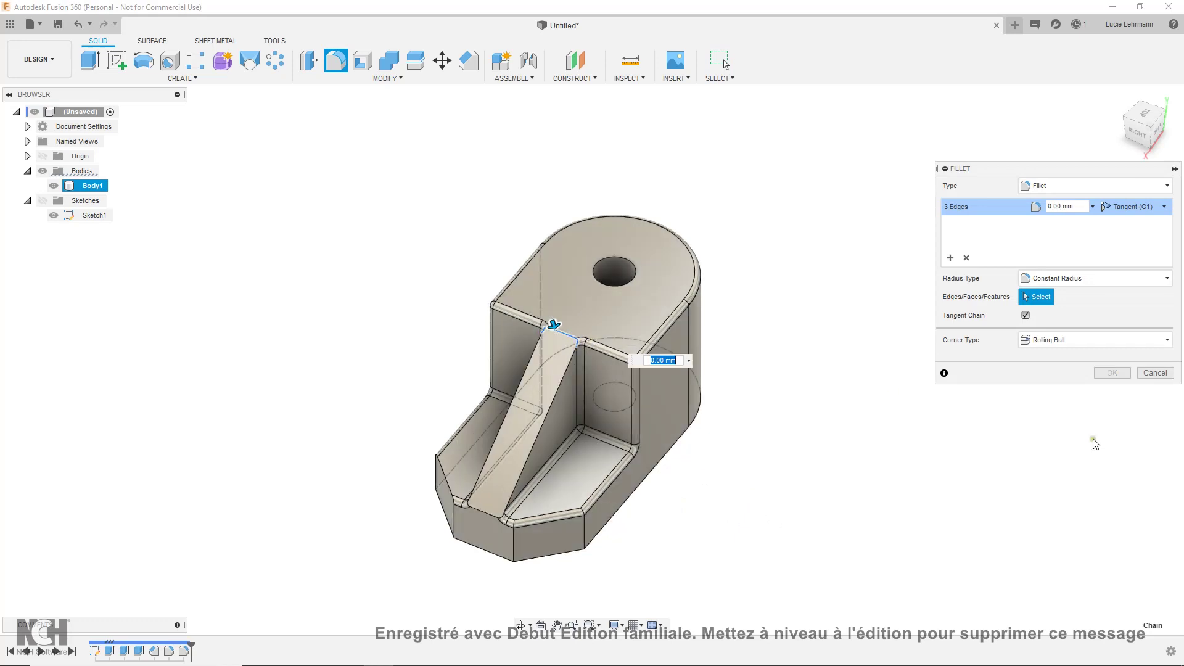
left_click(1161, 379)
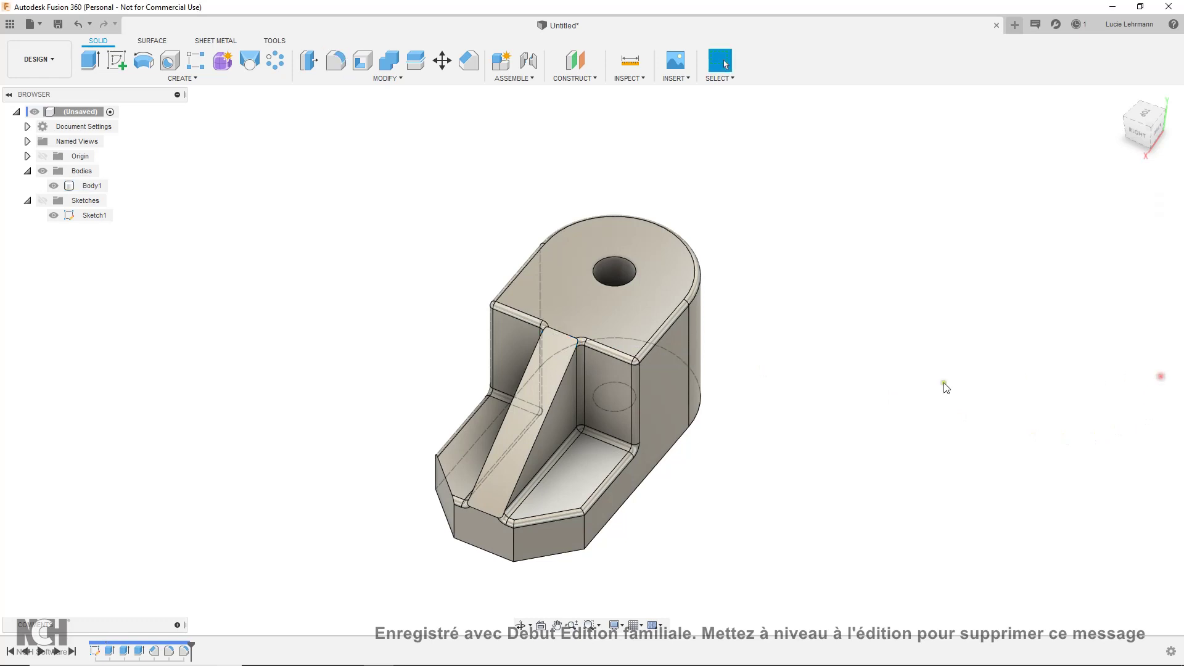
Step: Edit the last Fillet feature to add the rib's top edge as a new group
right_click(183, 651)
left_click(229, 535)
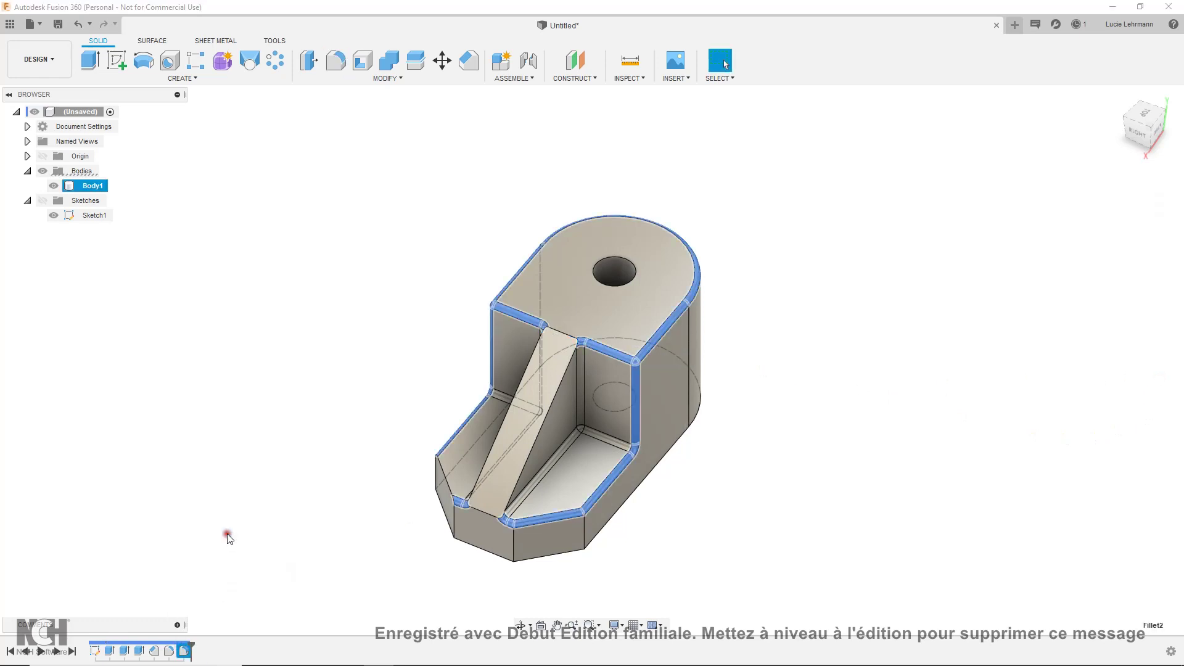
left_click(952, 250)
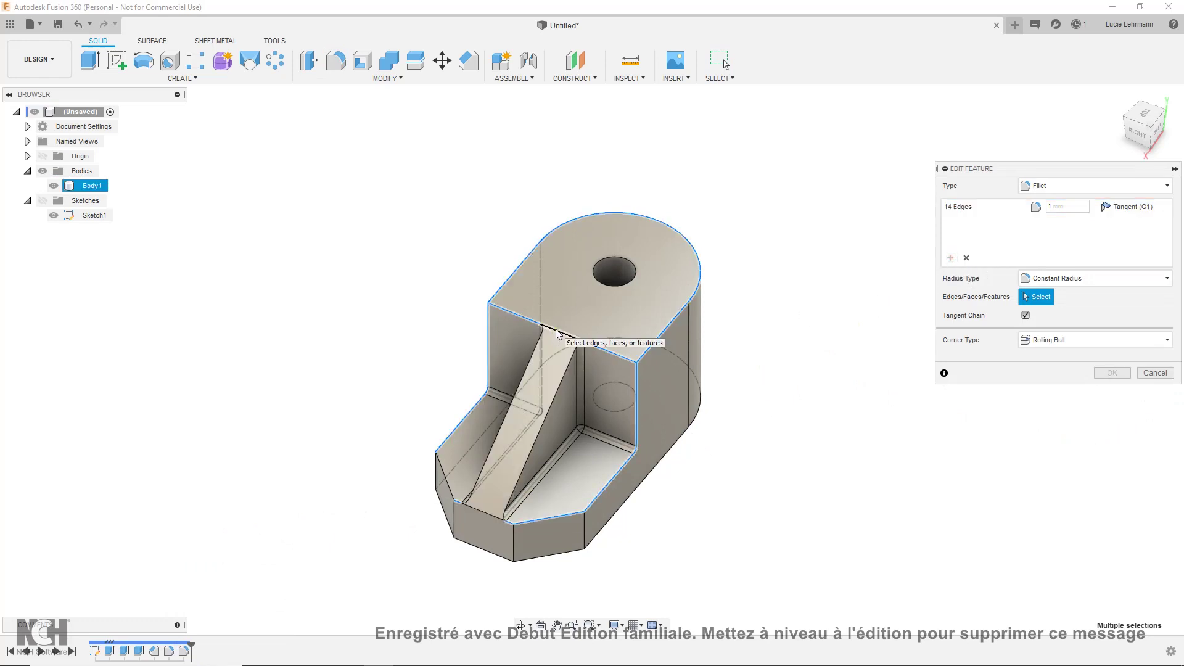
left_click(556, 334)
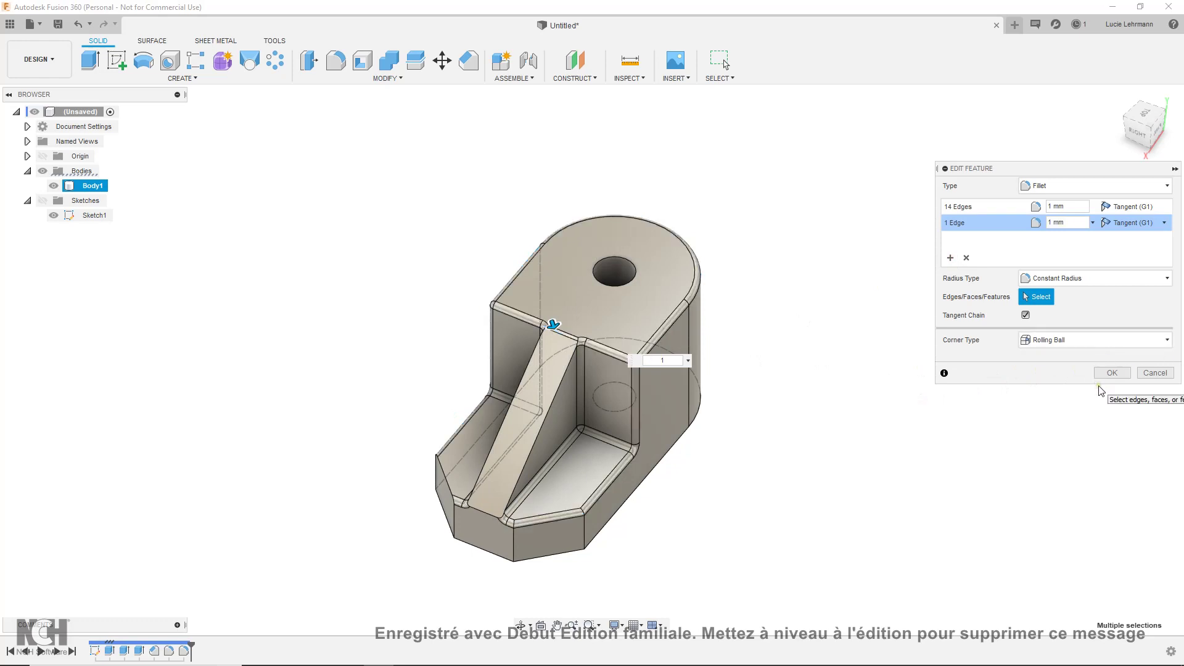
left_click(1112, 373)
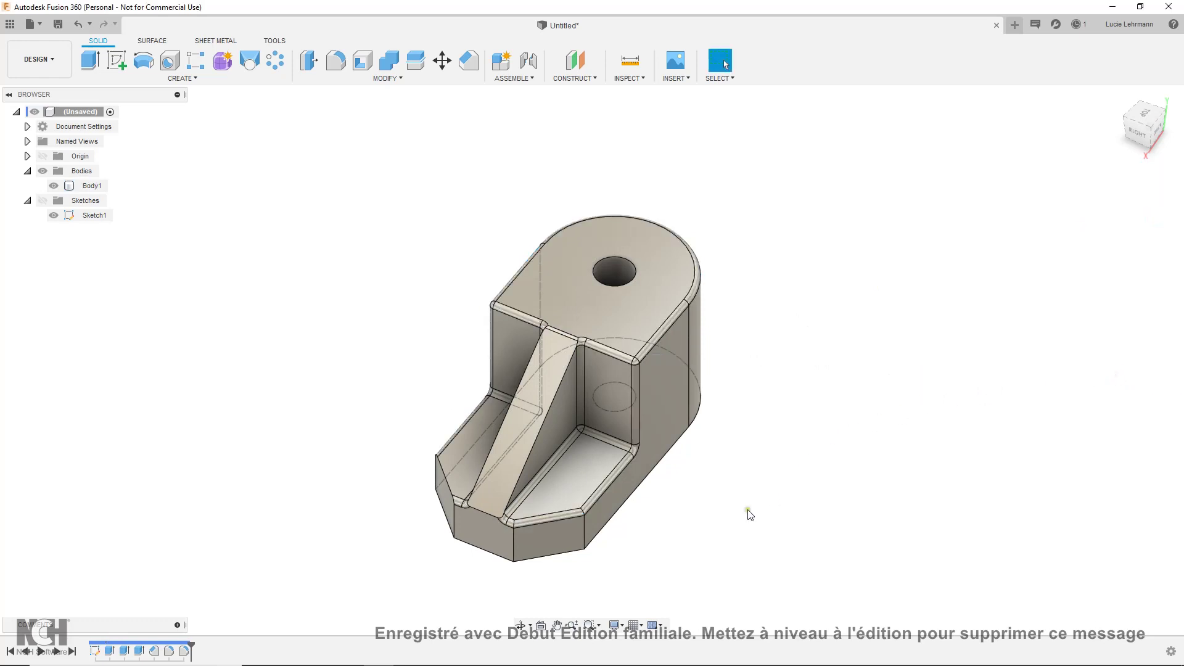
middle_click_drag(758, 502, 749, 410, "shift")
Step: Fillet the base's bottom face edges at 1 mm
key("f")
left_click(586, 434)
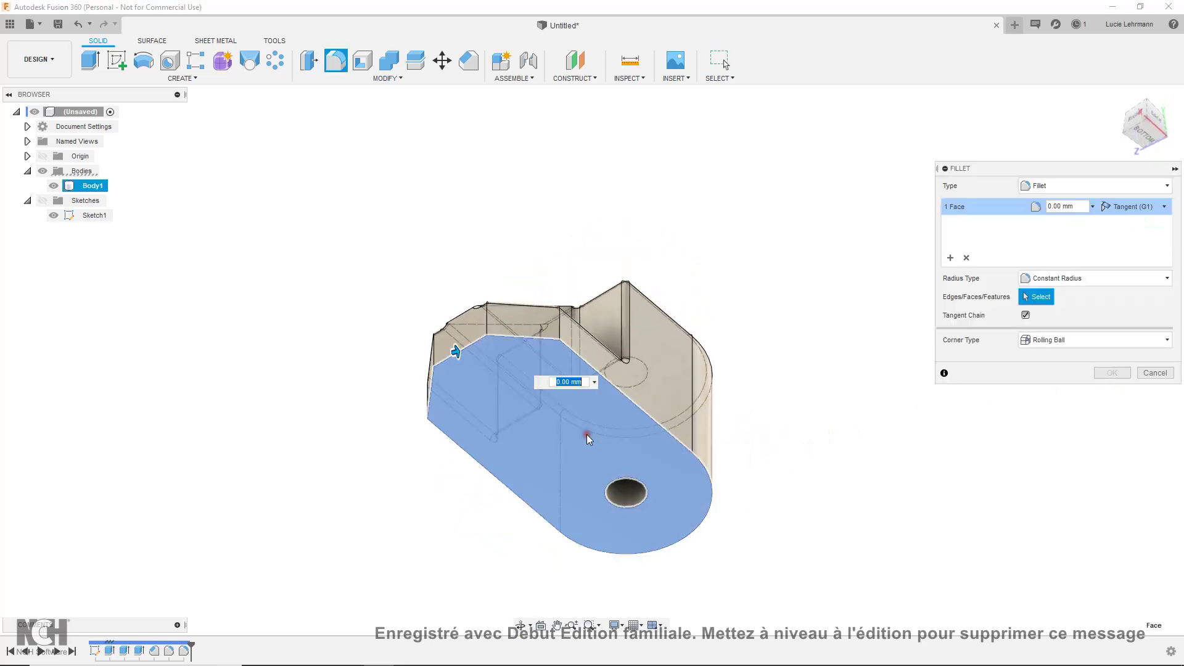
type("1")
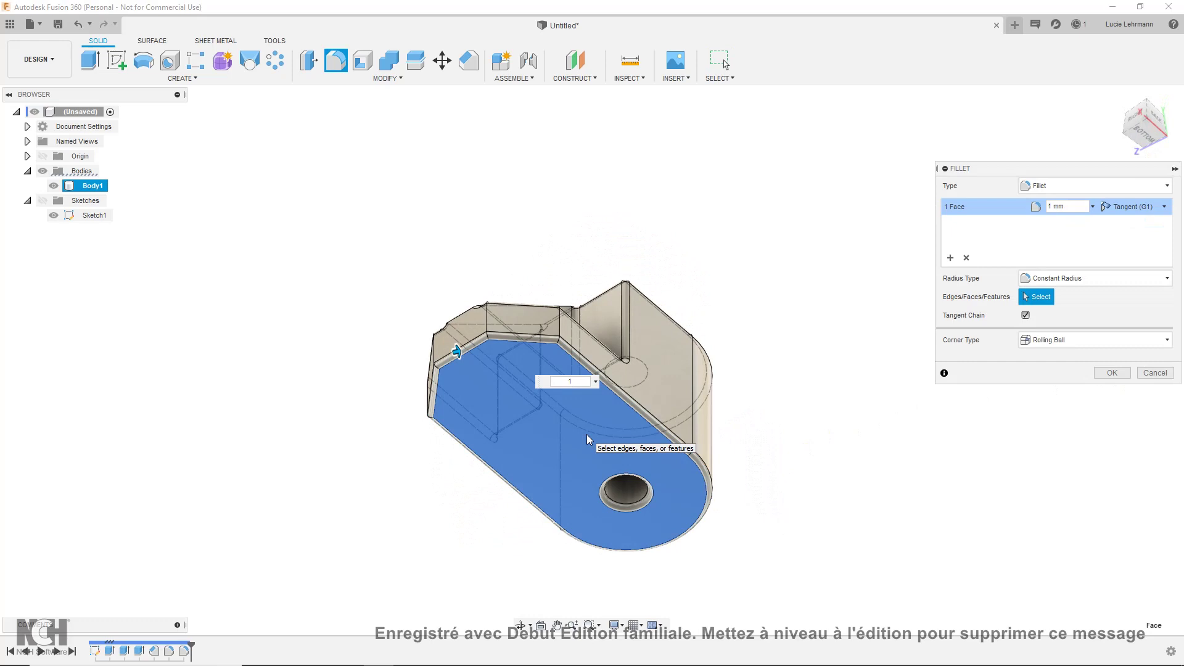
key("Return")
Step: Fillet the edges of the sloped rib face
mouse_move(753, 304)
middle_mouse_down("shift")
mouse_move(757, 291)
mouse_move(782, 351)
mouse_move(843, 362)
middle_mouse_up("shift")
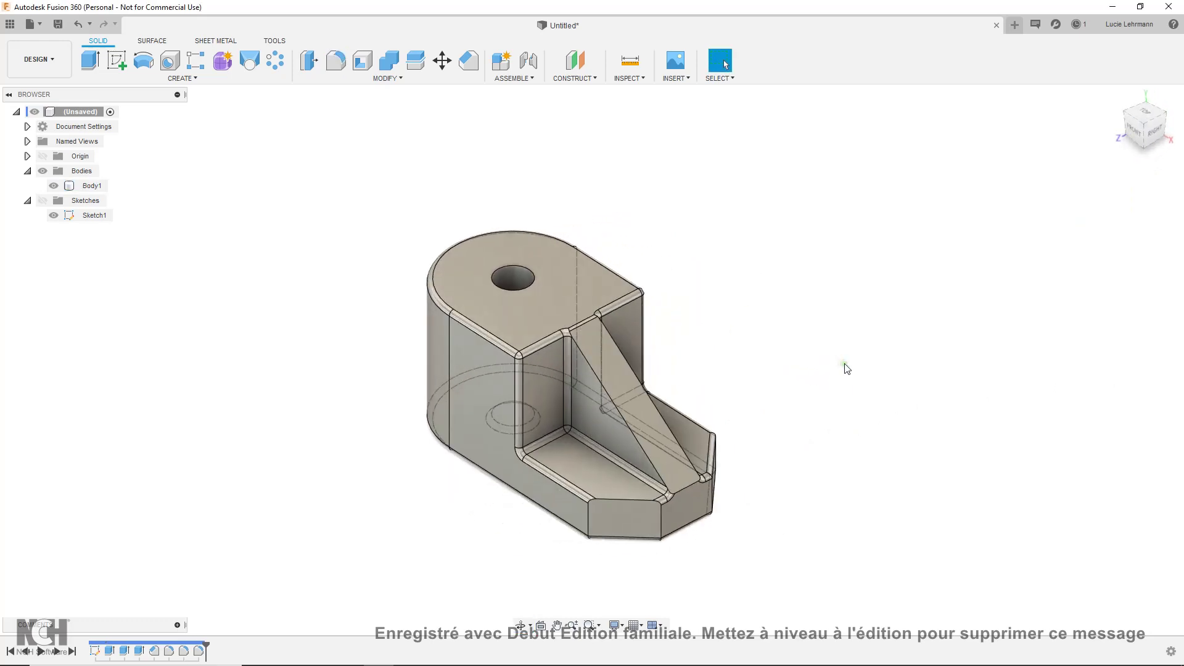
key("f")
left_click(607, 402)
type("1")
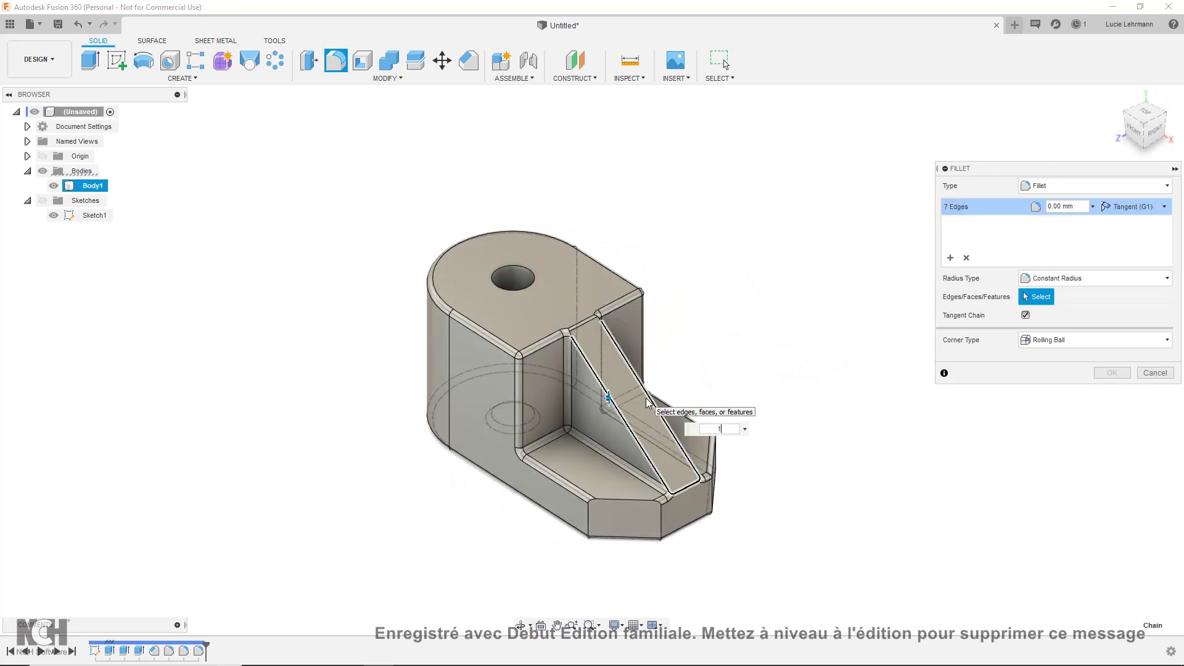
key("Return")
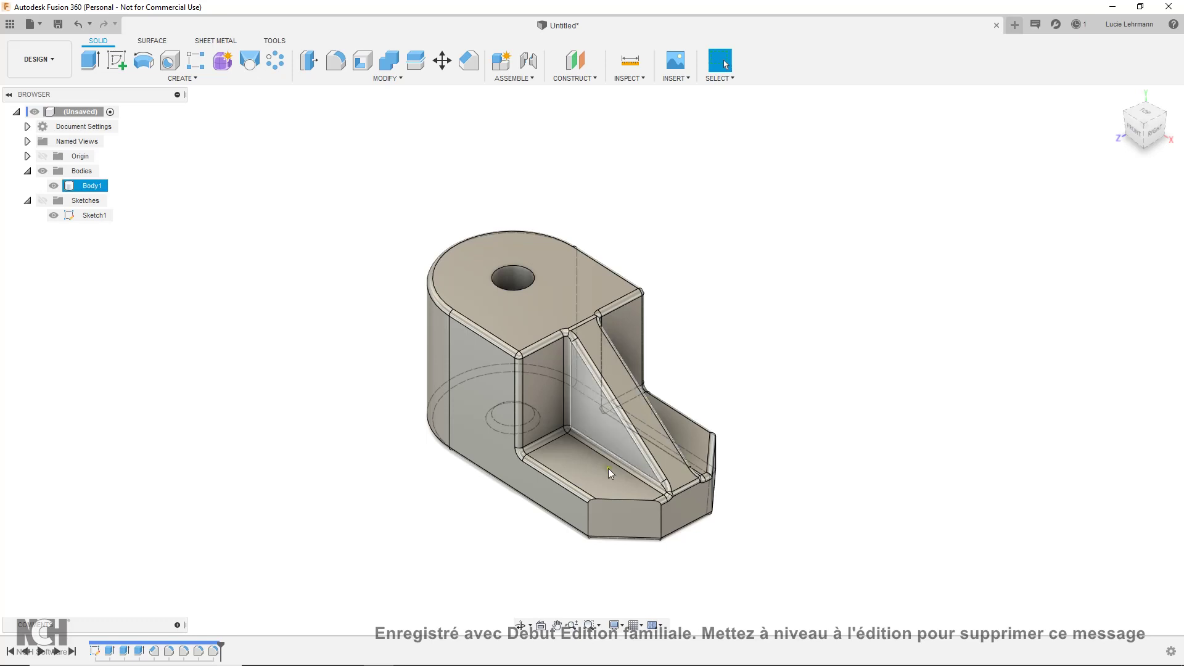
Step: Fillet the front bottom edge chain and the front end's vertical edges at 1 mm
key("f")
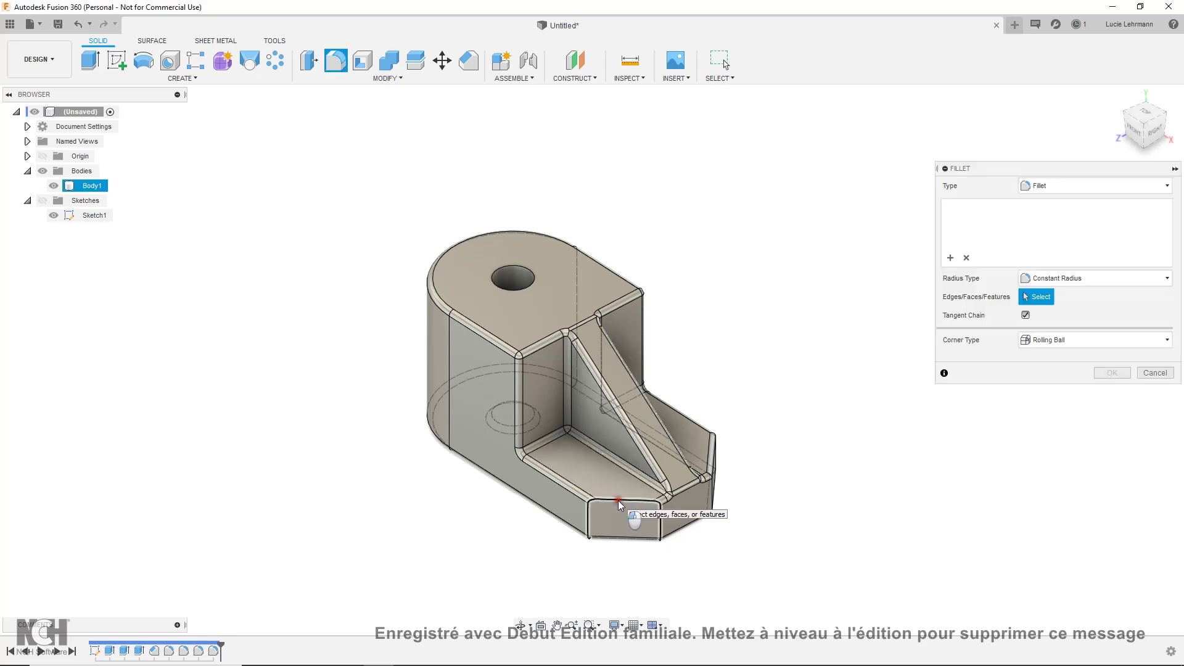
left_click(618, 501)
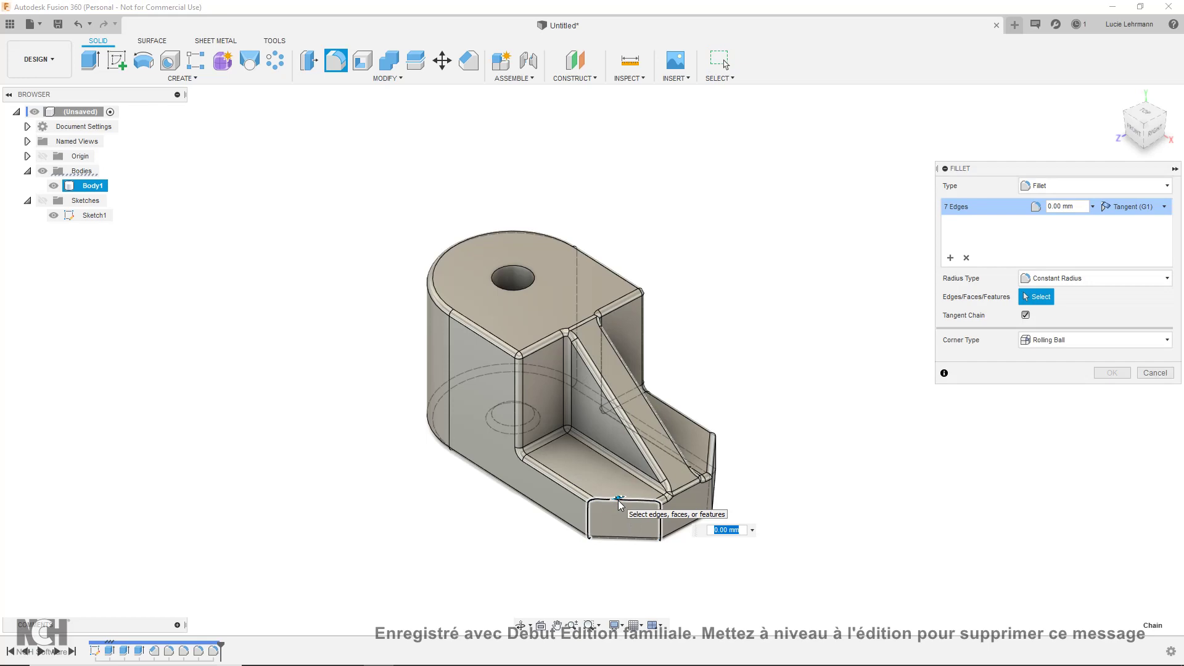
type("1")
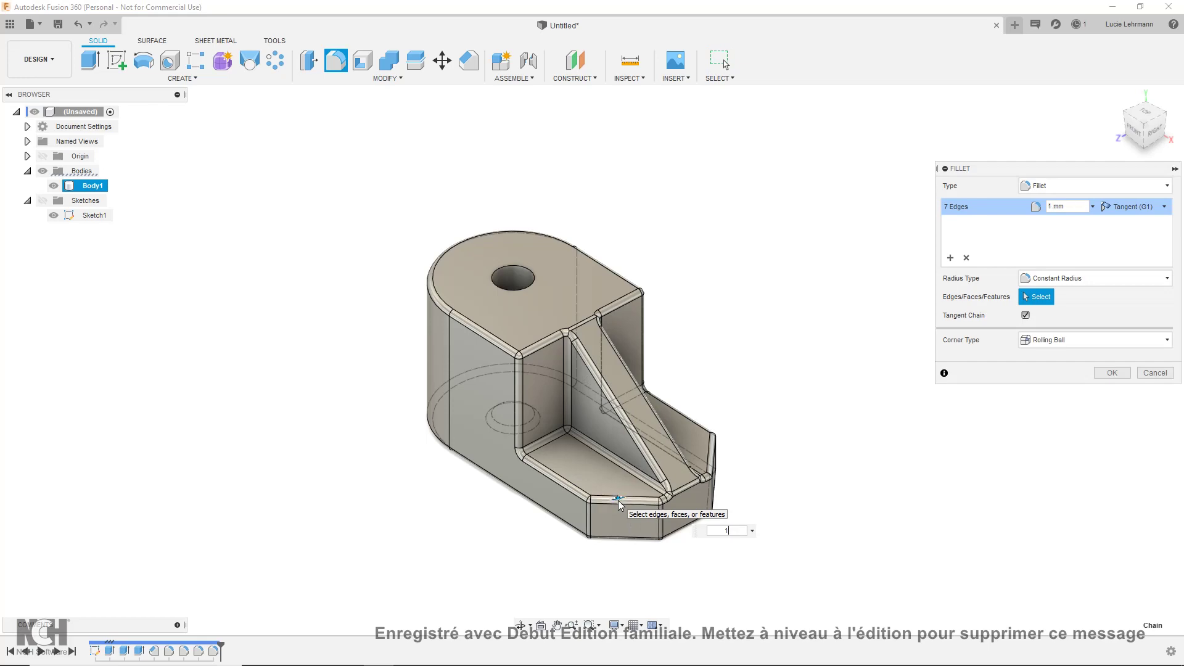
middle_click_drag(849, 515, 763, 529, "shift")
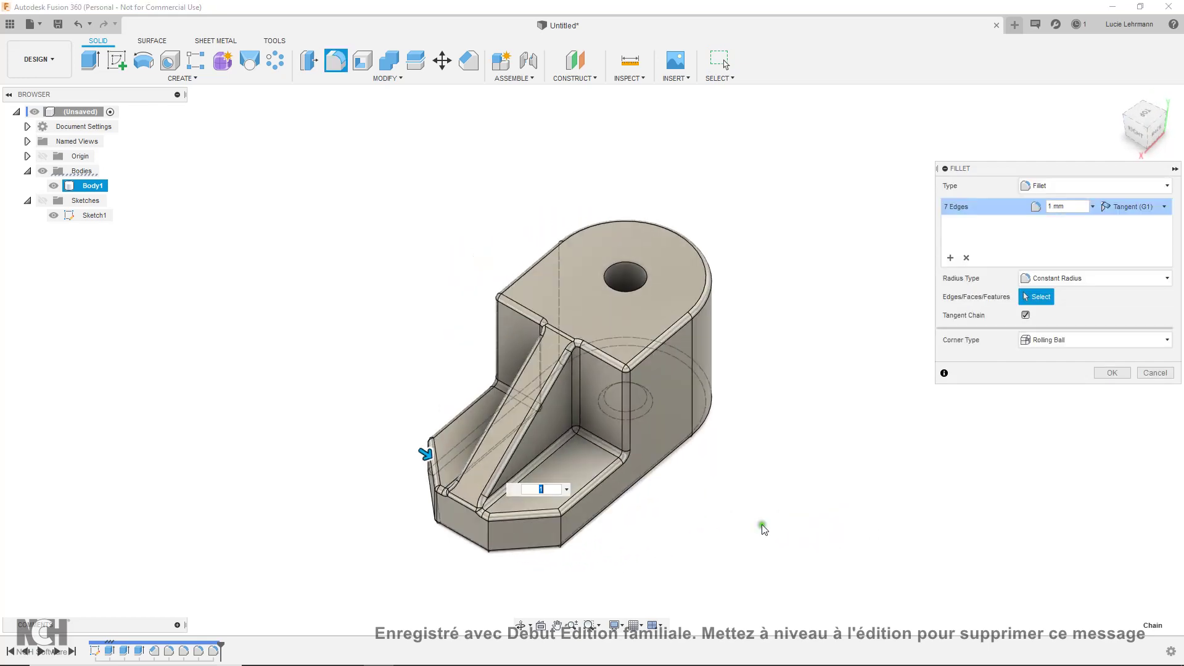
left_click(950, 257)
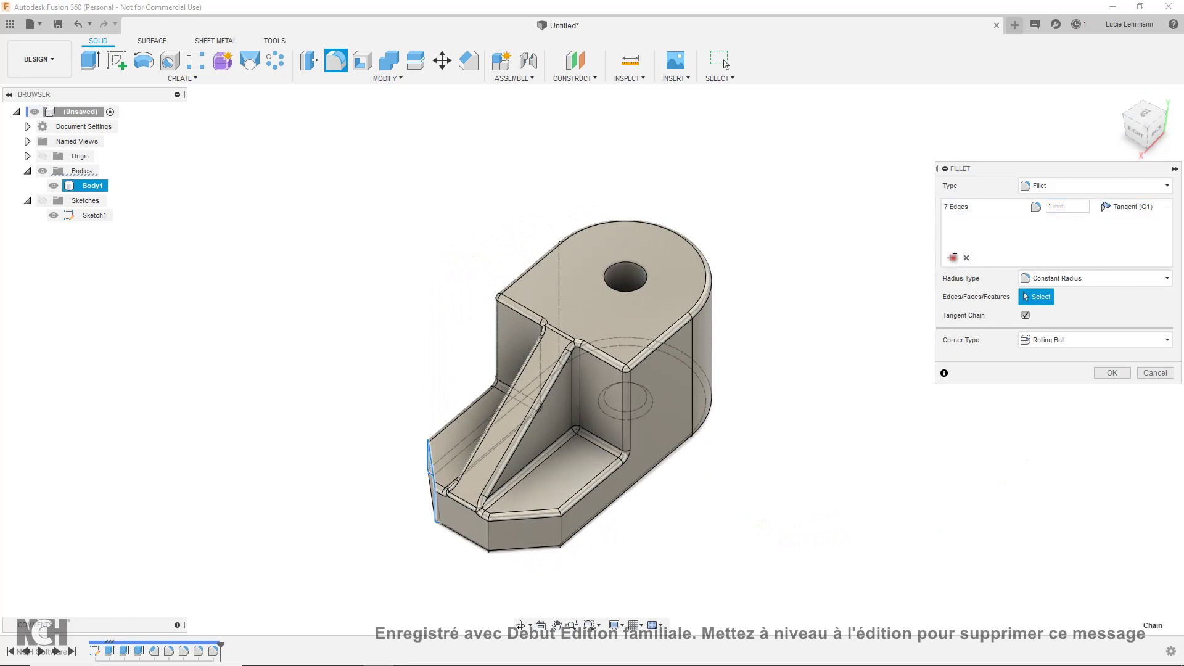
left_click(562, 530)
type("1")
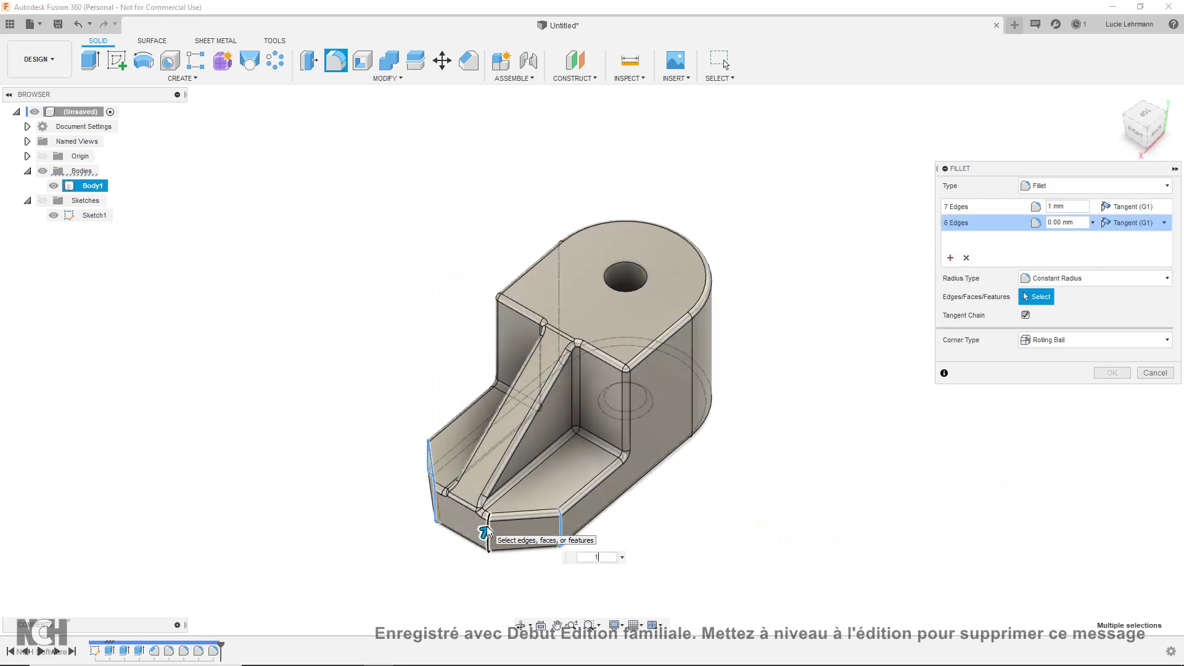
key("Return")
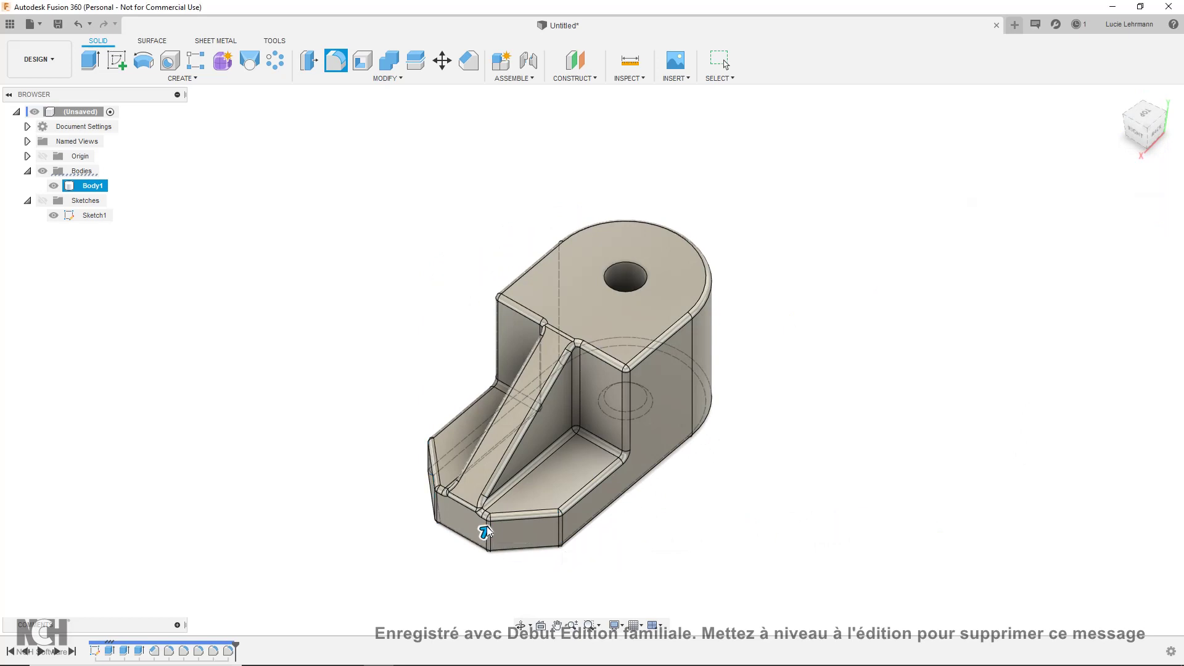
mouse_move(681, 484)
middle_mouse_down("shift")
mouse_move(690, 395)
mouse_move(802, 494)
middle_mouse_up("shift")
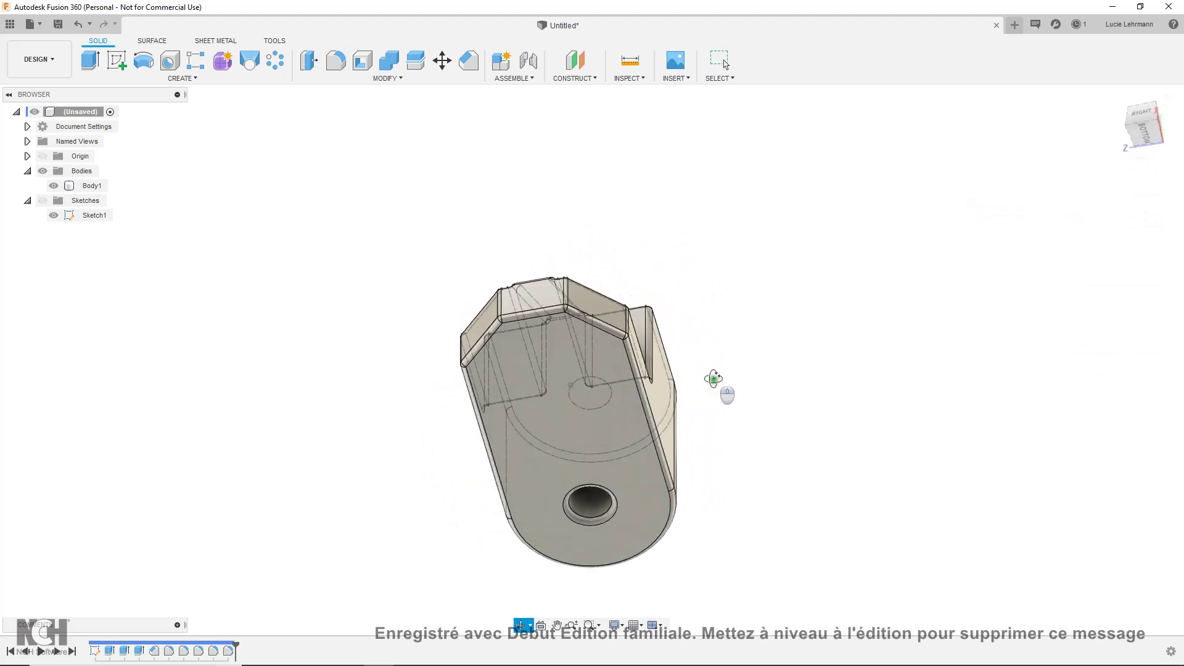